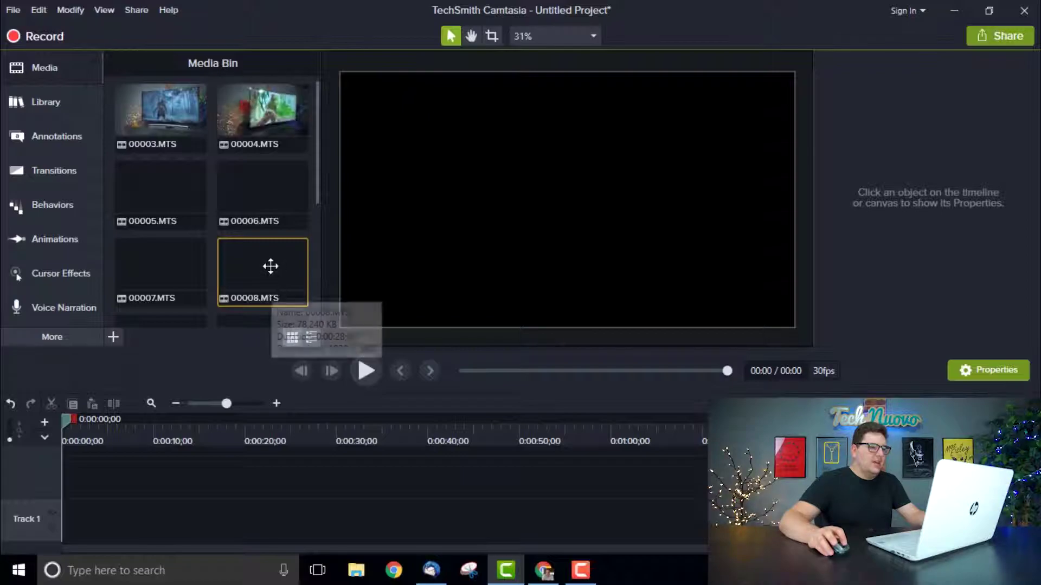
Step: Add clip 00004.MTS from the media bin to Track 2 so it starts at the beginning of the timeline
left_click_drag(250, 121, 277, 156)
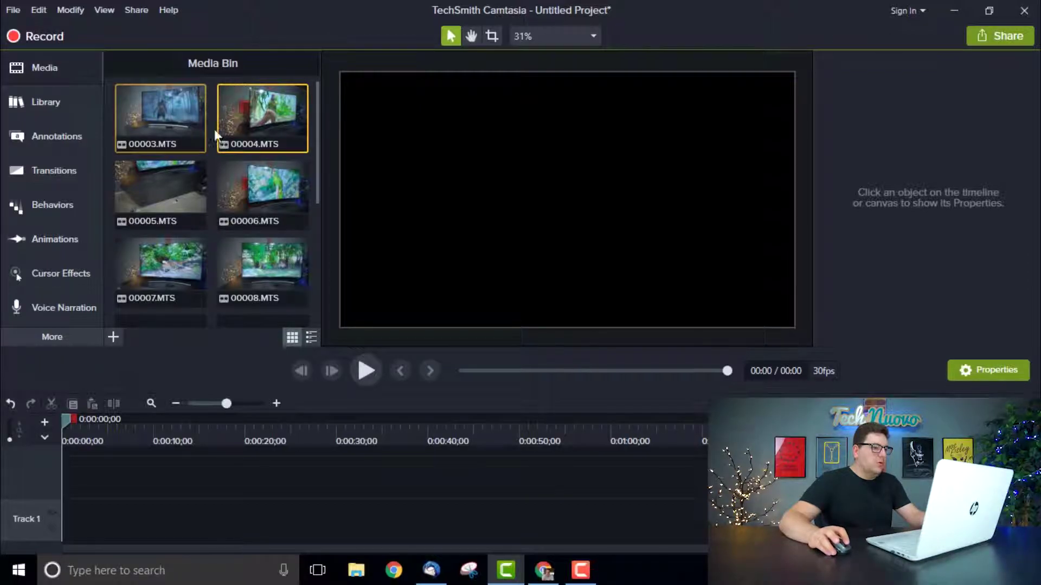
left_click(36, 68)
left_click(61, 70)
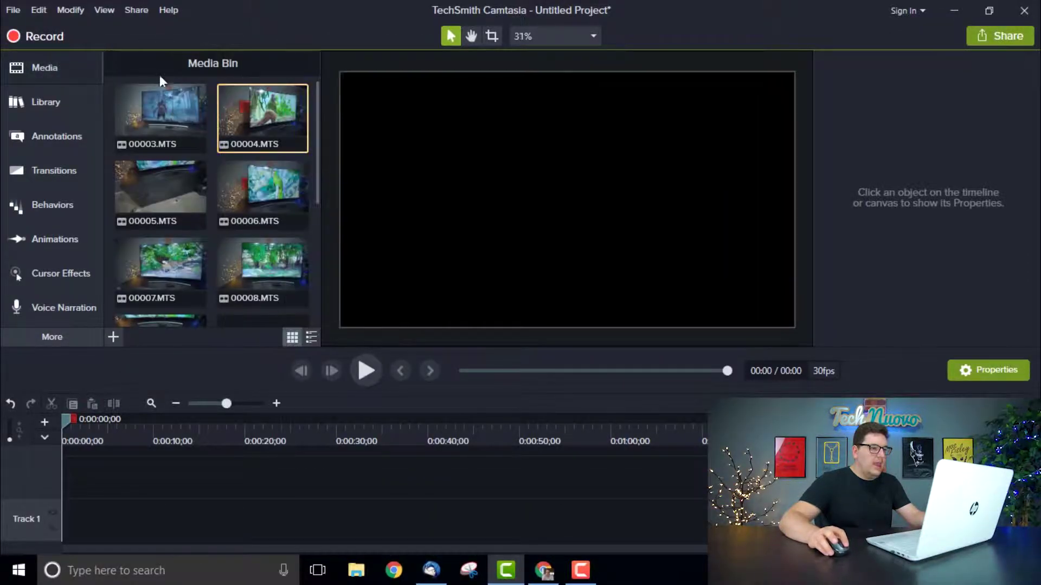
scroll(217, 118, "down", 1)
left_click(222, 148, "ctrl")
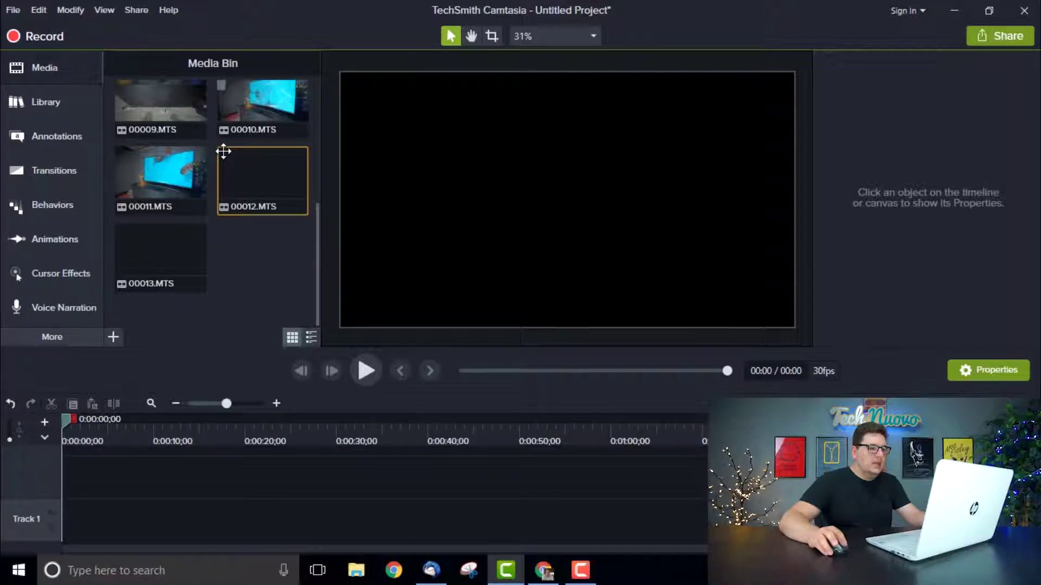
scroll(222, 148, "up", 1)
left_click(251, 131)
left_click_drag(251, 132, 102, 517)
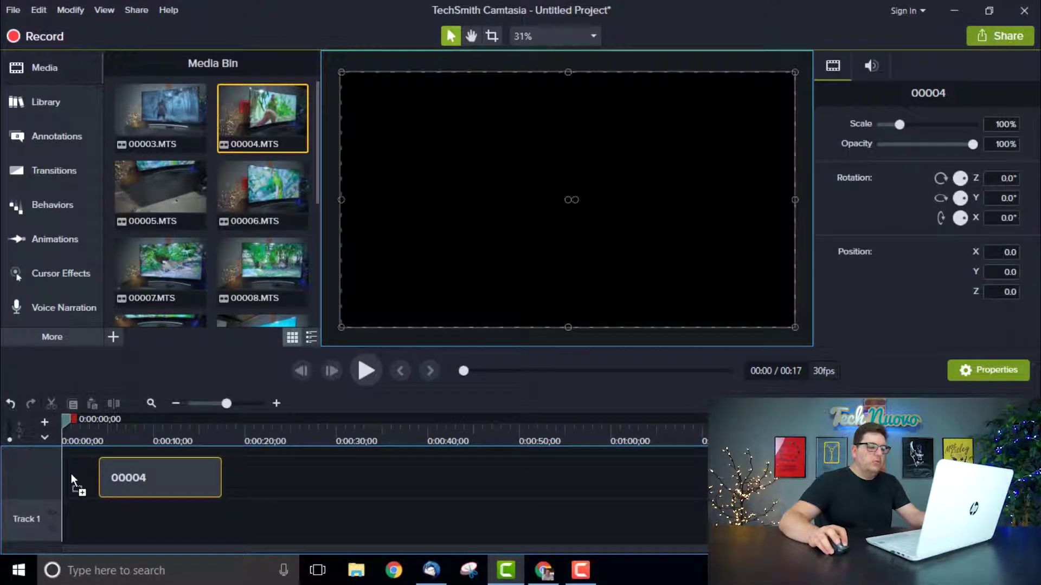
left_click_drag(70, 473, 63, 476)
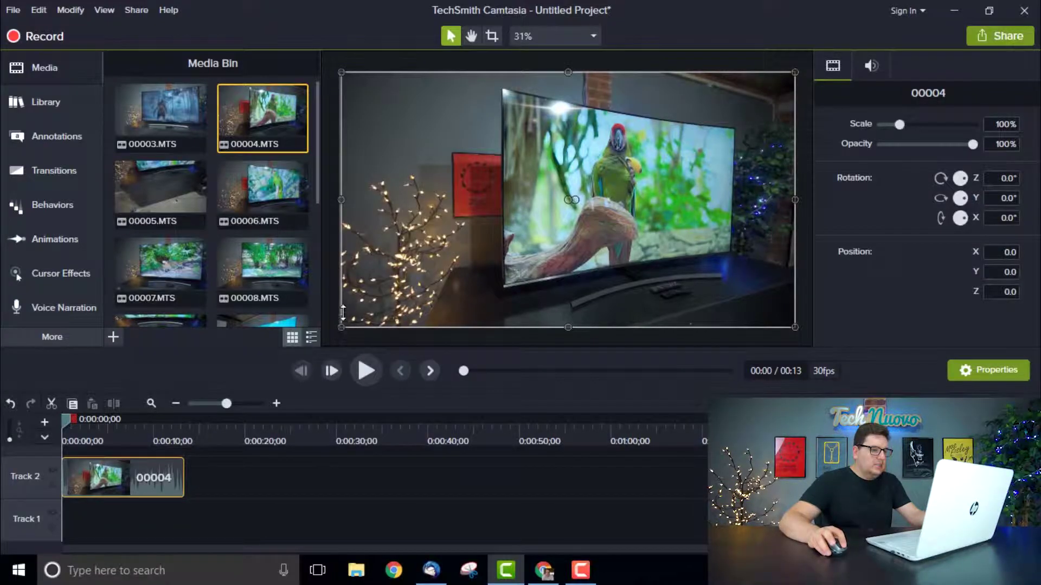
left_click_drag(342, 348, 344, 253)
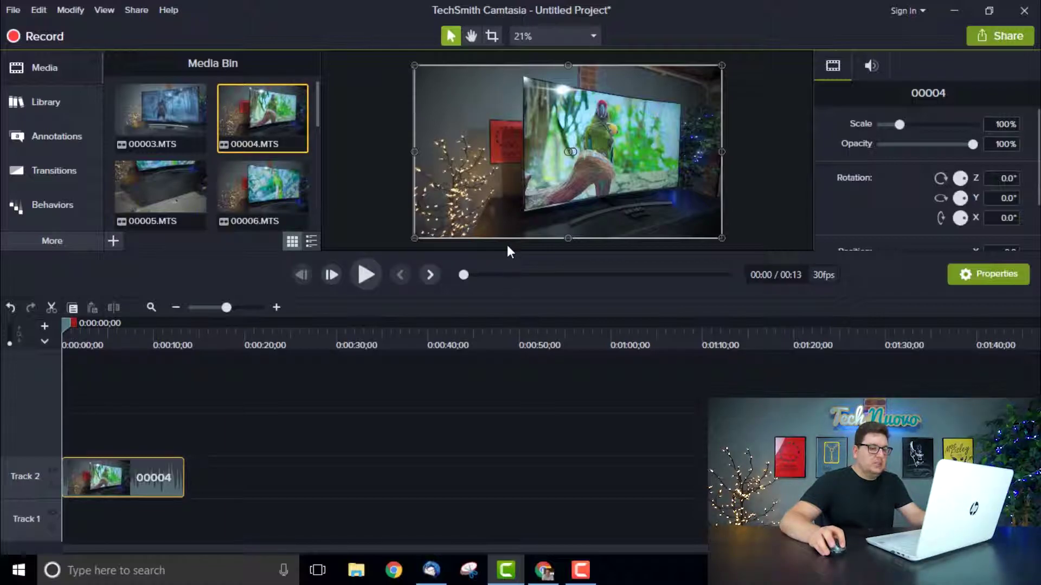
left_click_drag(505, 252, 490, 418)
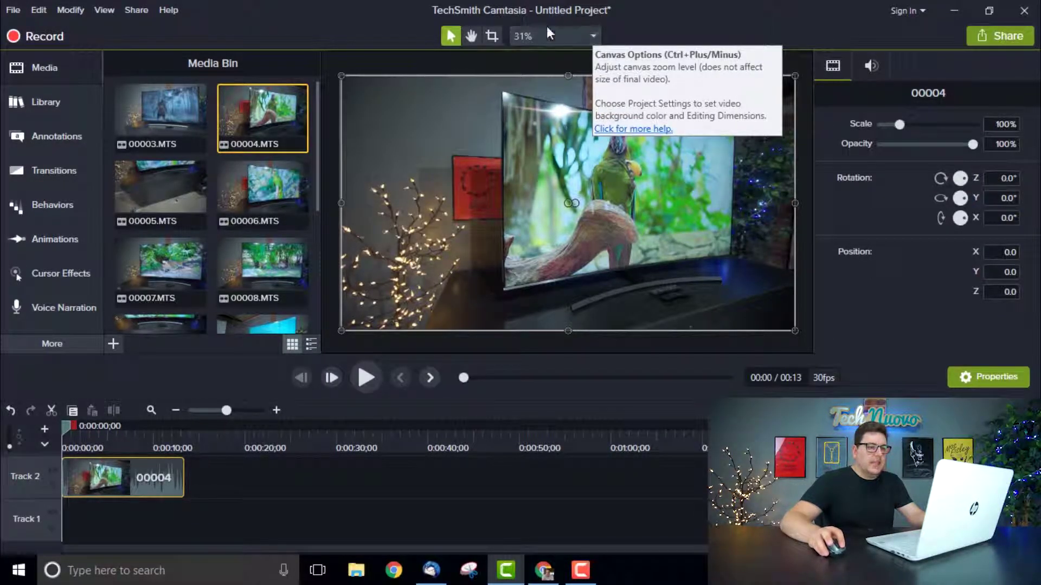
Step: Set the project canvas to custom dimensions of 1080 wide by 1080 high and apply the settings
left_click(592, 36)
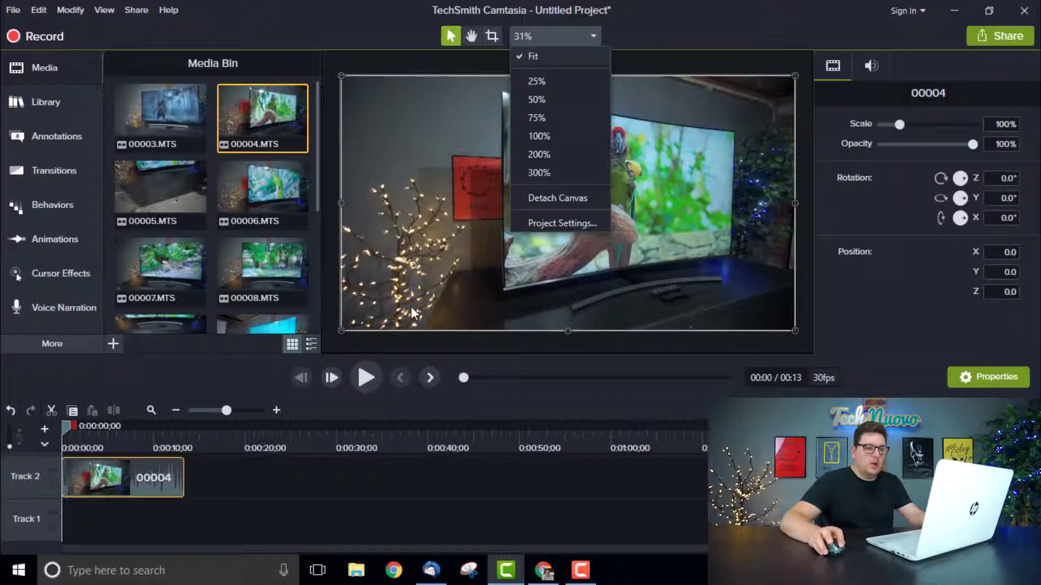
left_click(552, 222)
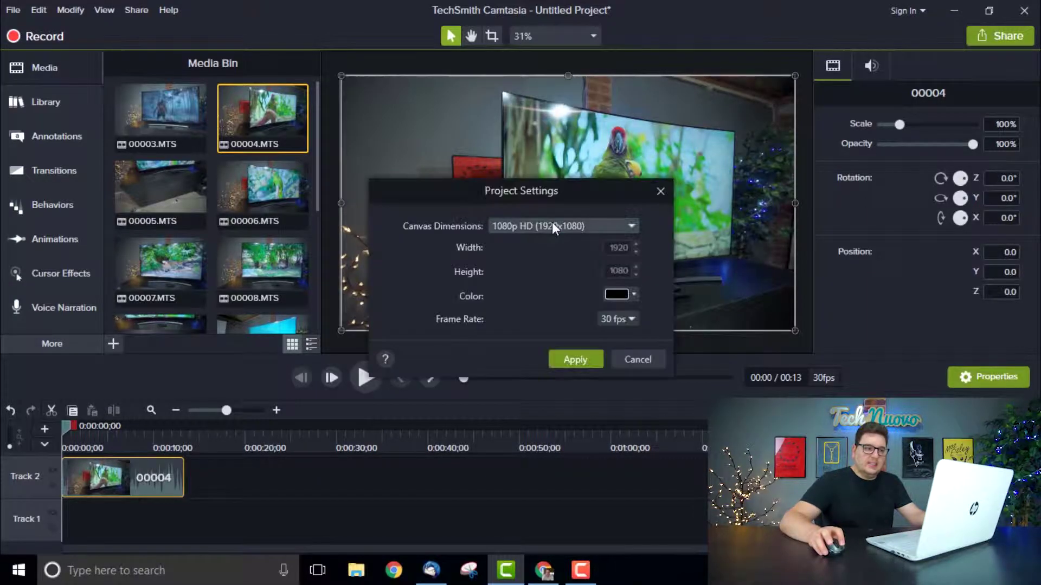
left_click(552, 224)
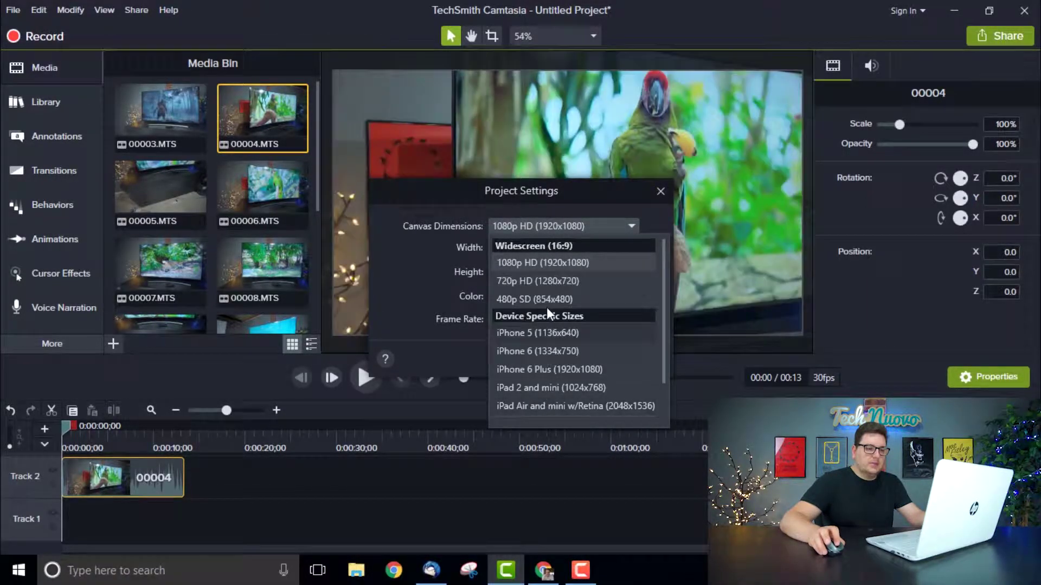
scroll(542, 287, "down", 1)
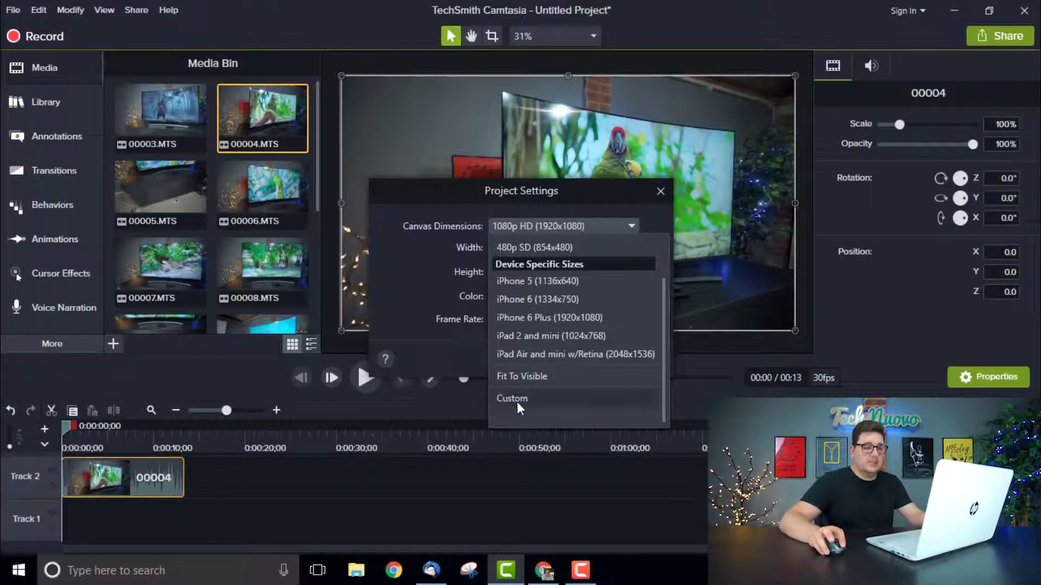
left_click(515, 399)
left_click(616, 250)
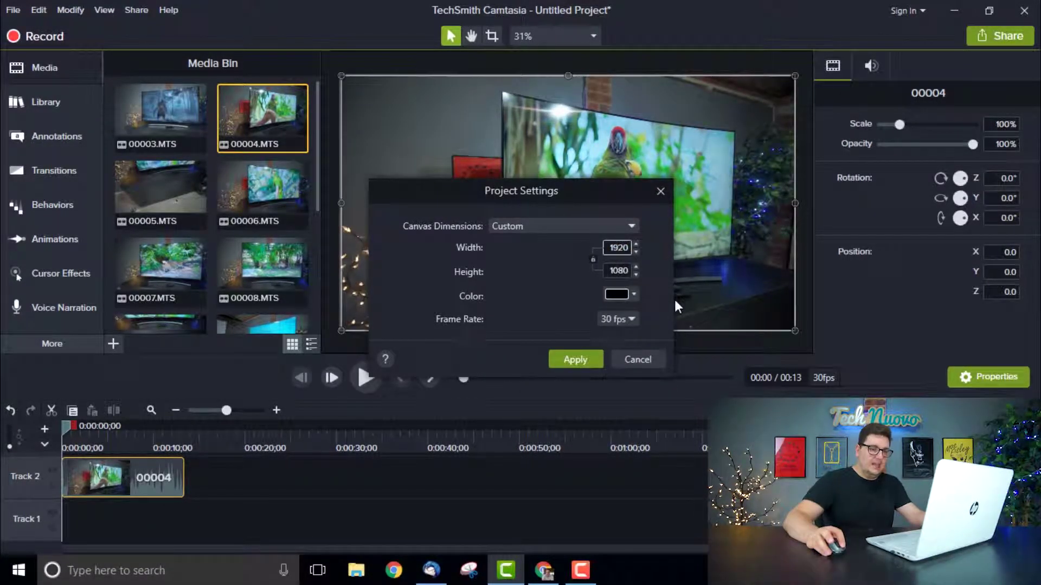
key("ctrl+a")
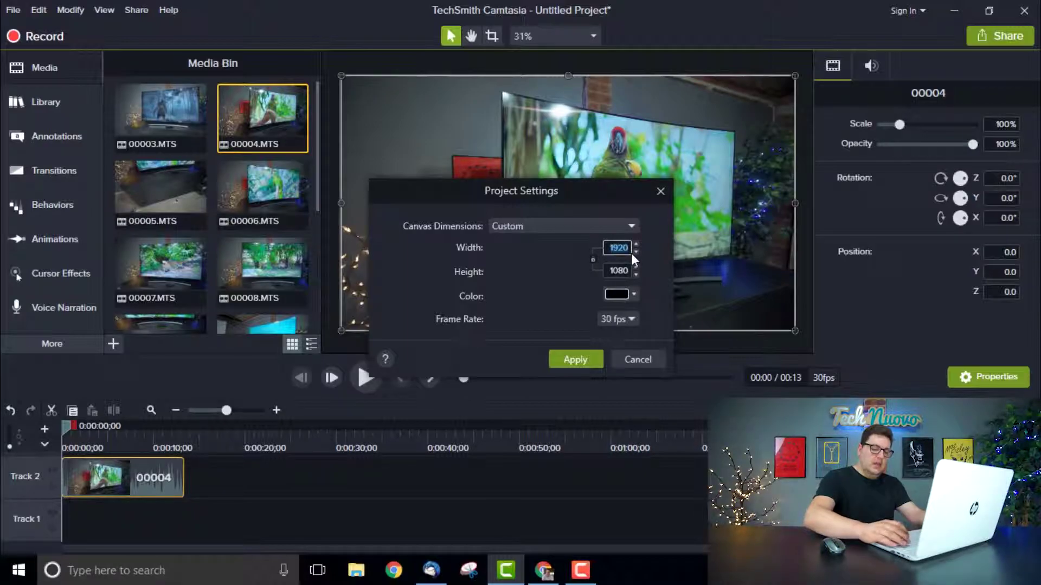
type("1080")
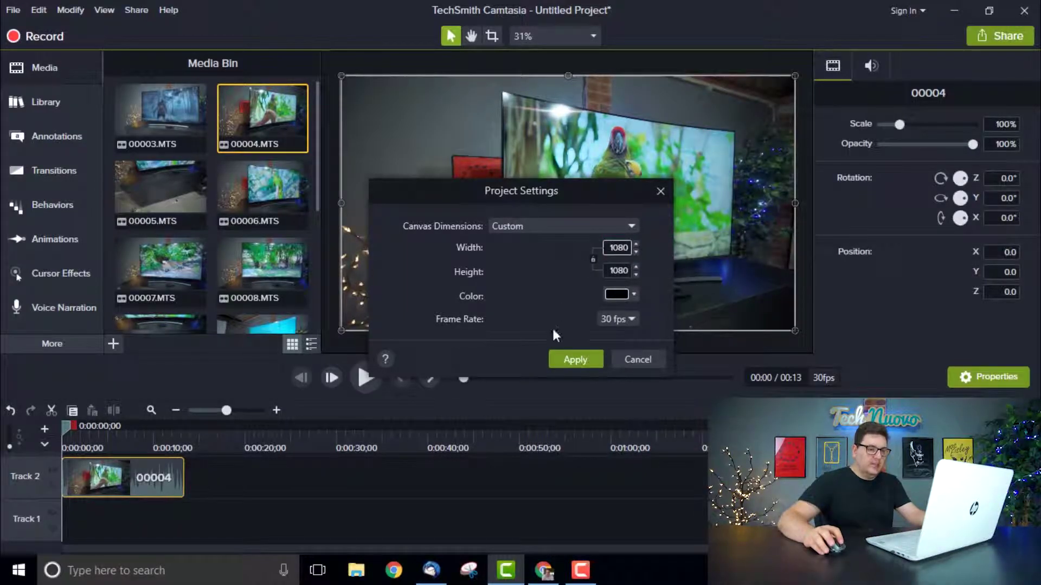
left_click(561, 362)
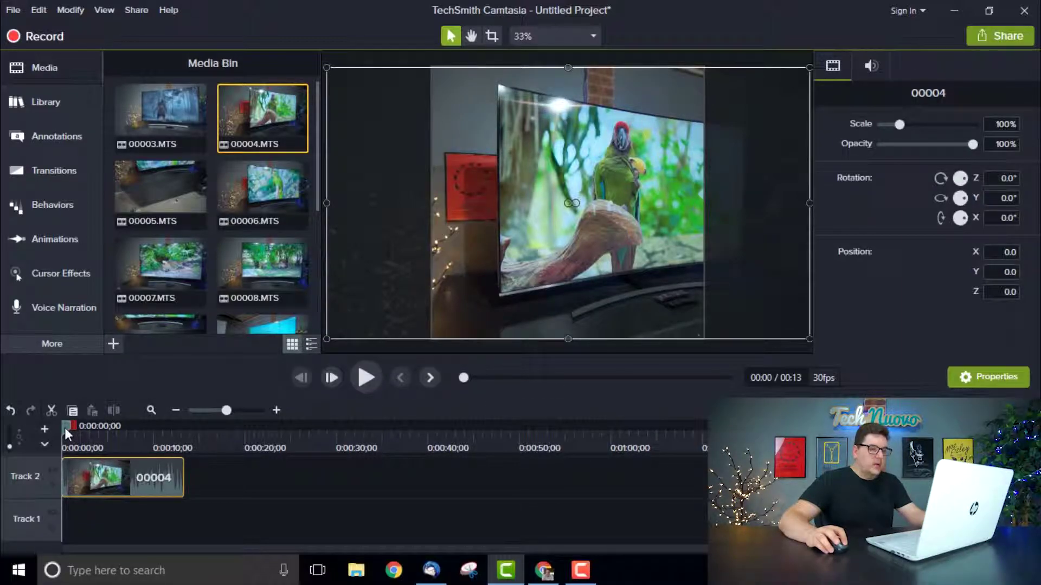
Step: Split the 00004 clip on Track 2 at 0:00:06;27
left_click_drag(63, 428, 70, 430)
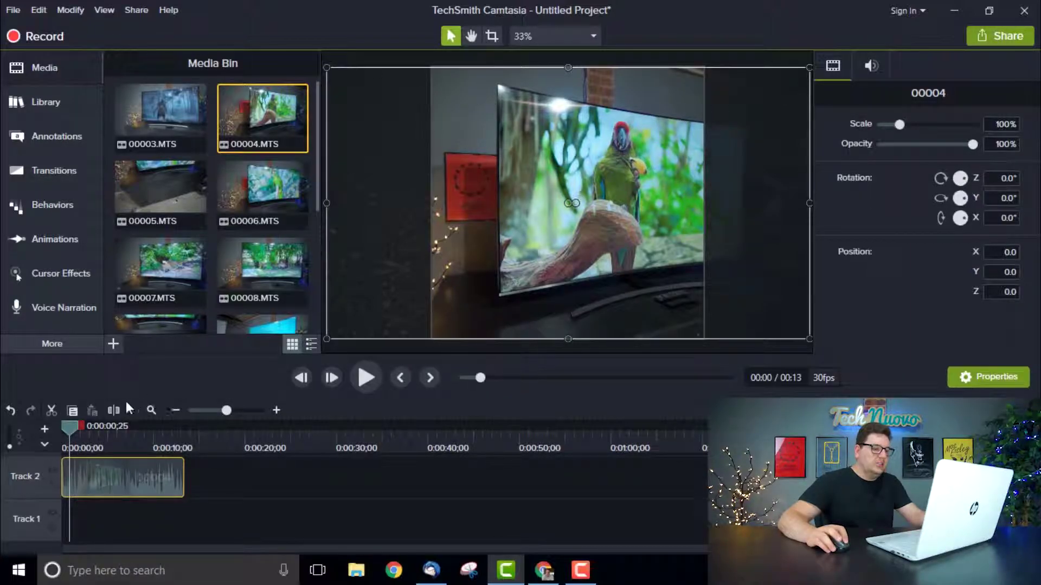
left_click_drag(69, 432, 87, 432)
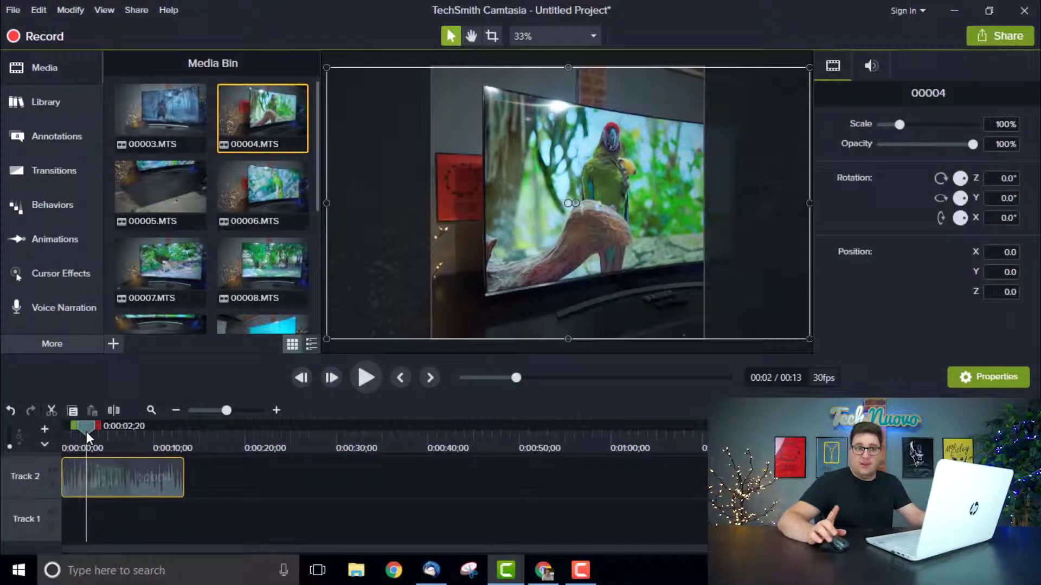
left_click_drag(86, 432, 122, 434)
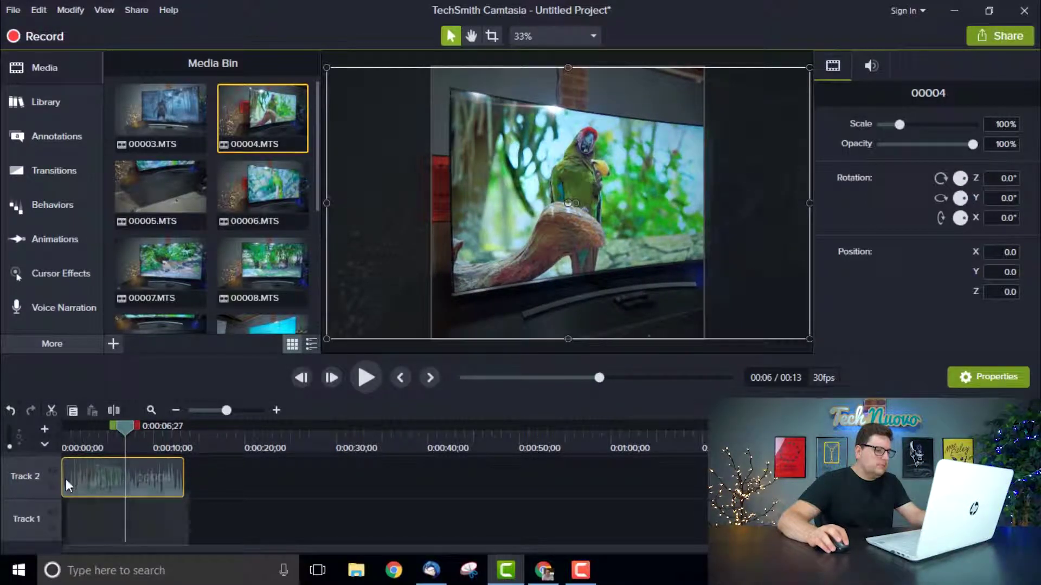
mouse_move(66, 479)
left_mouse_down()
mouse_move(105, 480)
mouse_move(61, 480)
left_mouse_up()
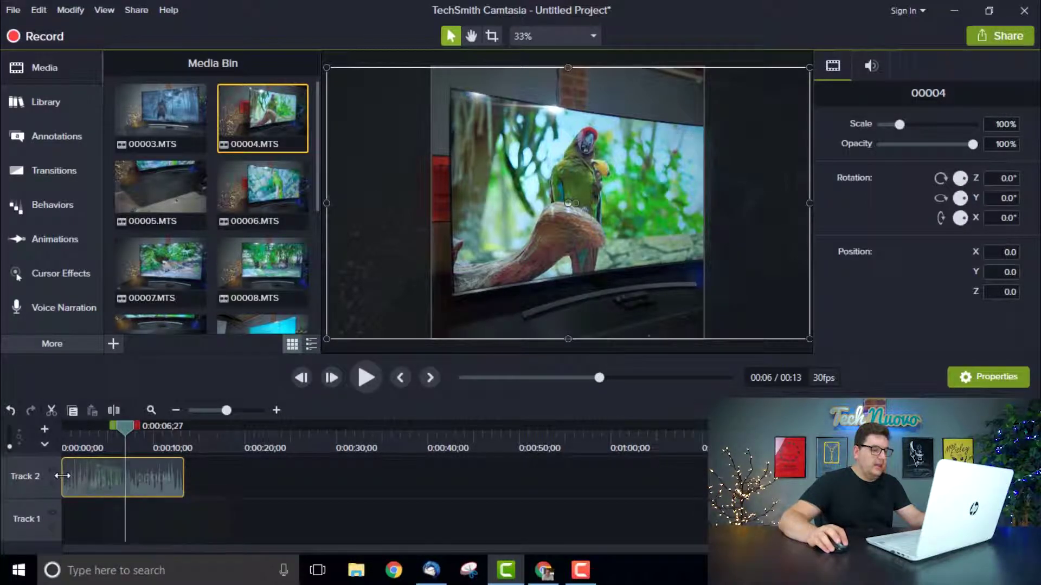
mouse_move(62, 479)
left_mouse_down()
mouse_move(129, 482)
mouse_move(62, 481)
left_mouse_up()
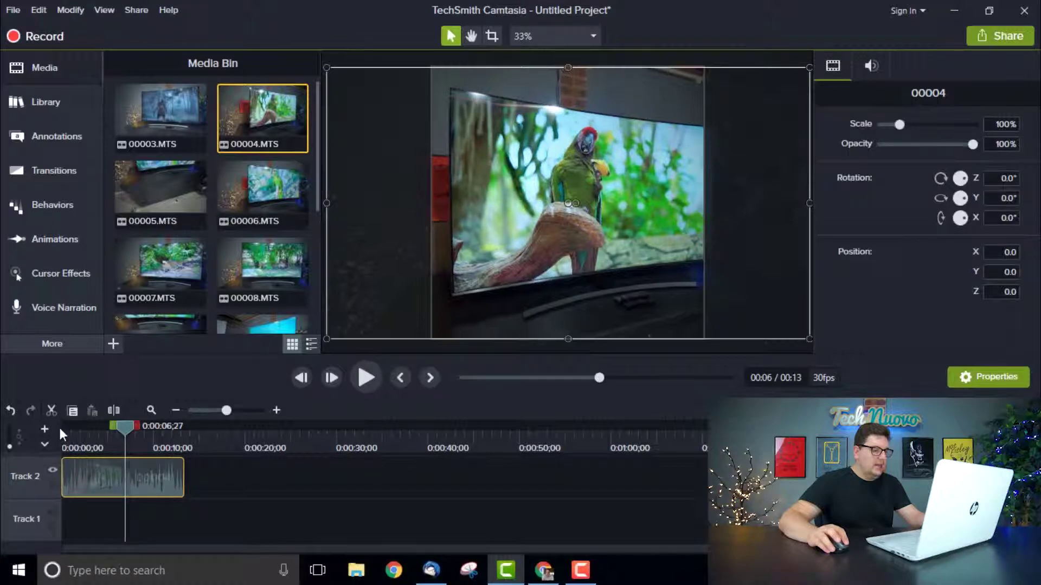
left_click(114, 411)
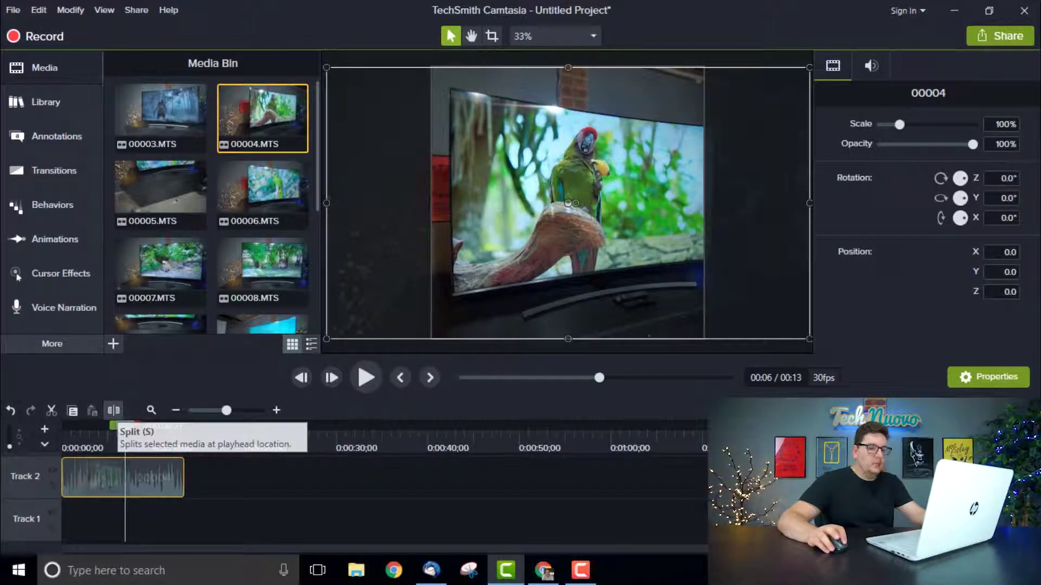
left_click(113, 411)
Step: Delete the part of the clip before the split and move the remaining part to the start of Track 2
left_click(152, 488)
left_click(86, 485)
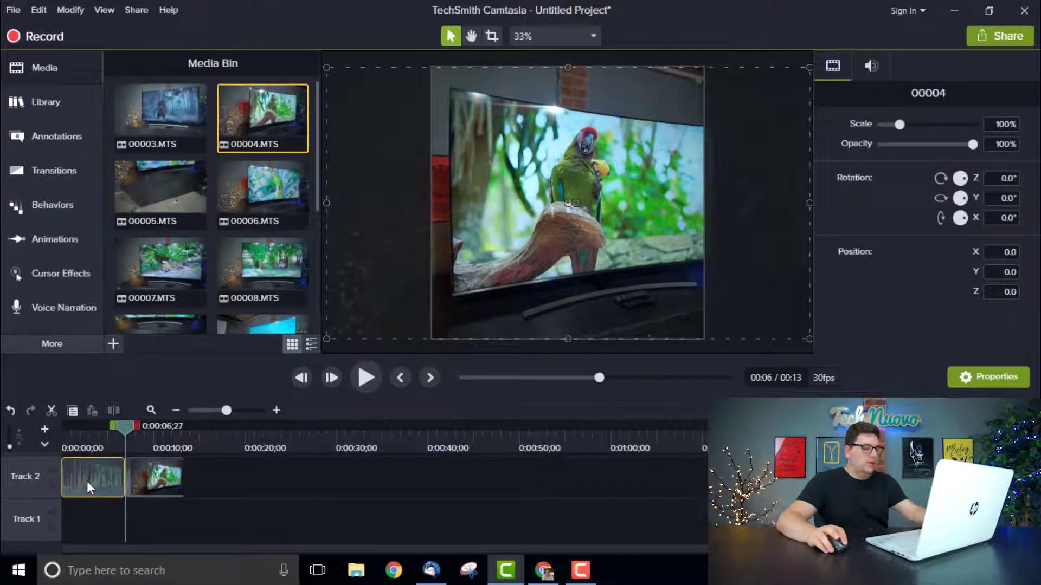
key("Delete")
left_click_drag(125, 488, 54, 488)
left_click_drag(76, 431, 103, 432)
left_click_drag(121, 483, 62, 479)
mouse_move(99, 429)
left_mouse_down()
mouse_move(48, 427)
mouse_move(116, 443)
mouse_move(108, 441)
left_mouse_up()
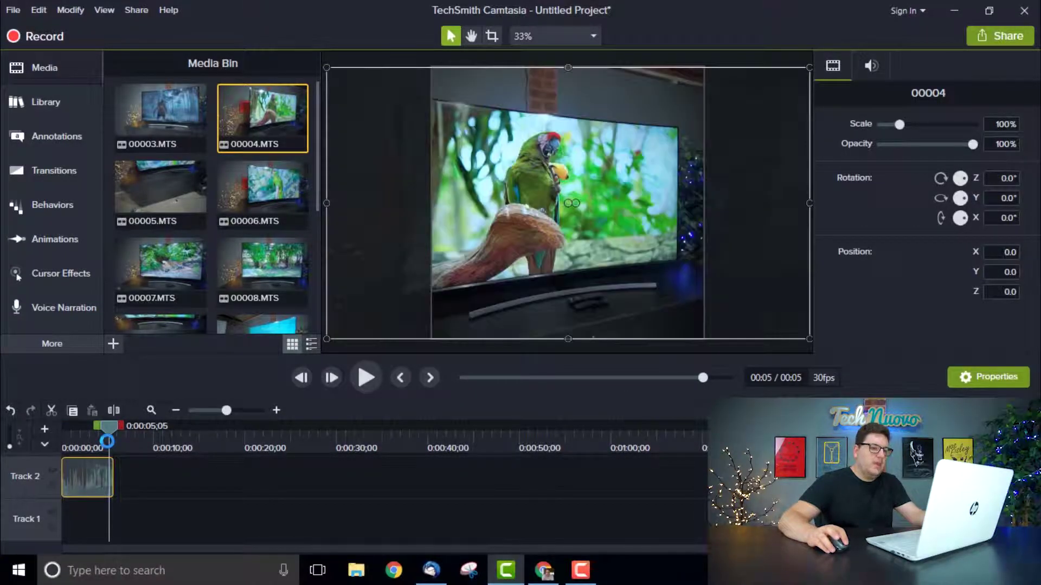
left_click_drag(105, 424, 49, 429)
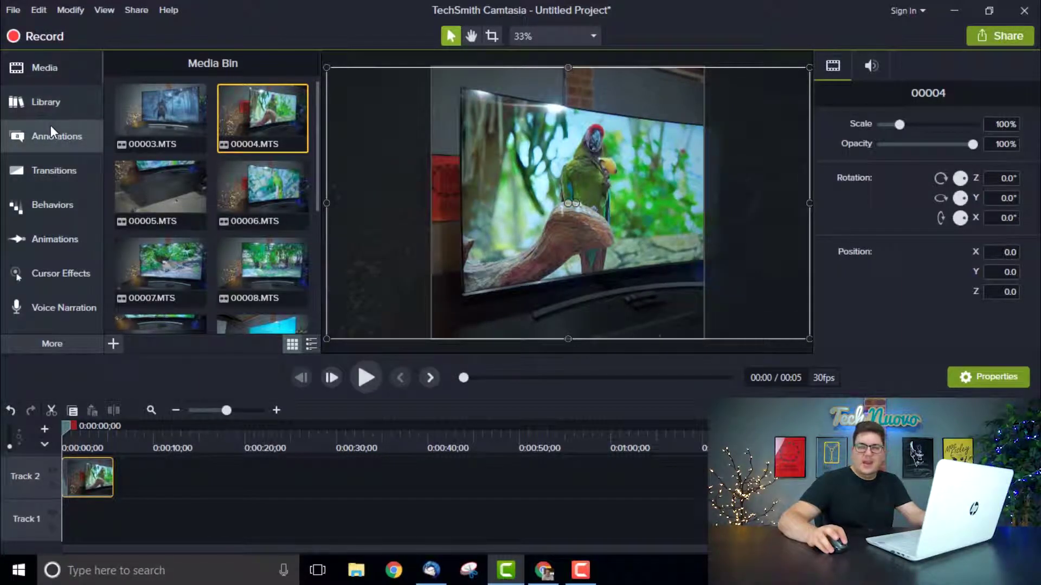
Step: Review the annotation categories from callouts, arrows and lines, and shapes through blur and highlight, sketch motion and keystroke callouts
left_click(50, 135)
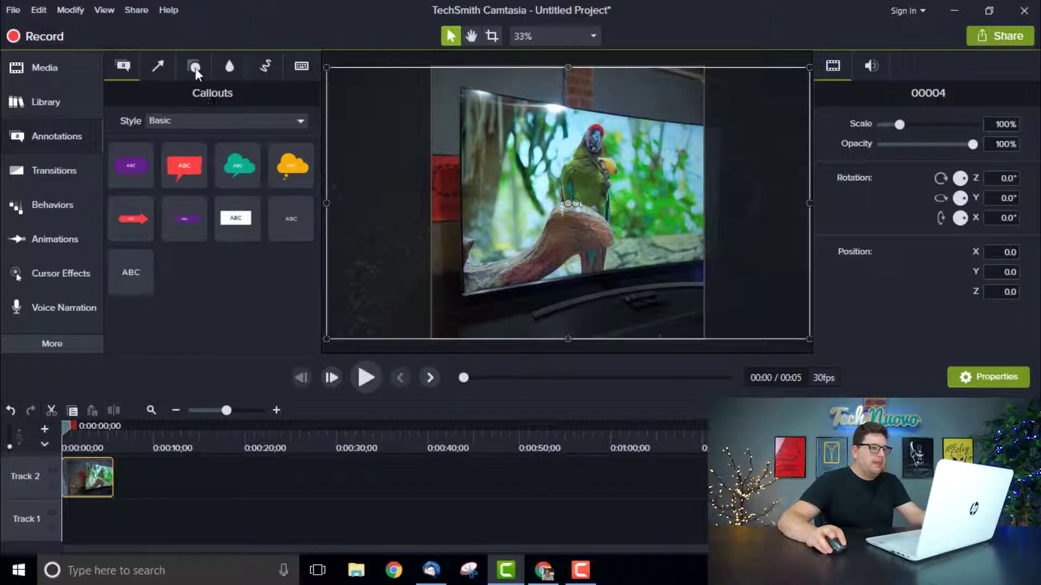
left_click(154, 63)
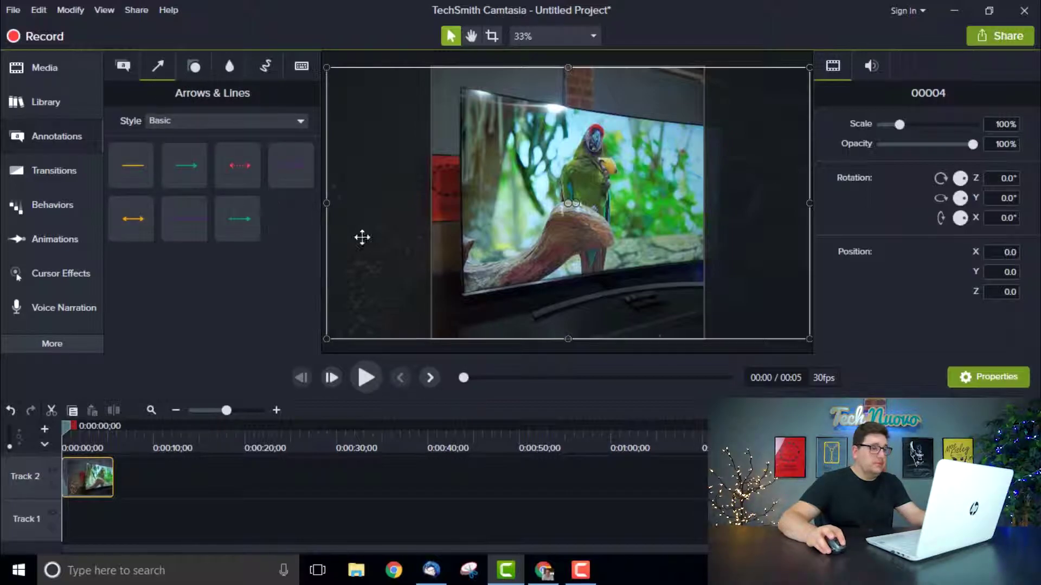
left_click(195, 66)
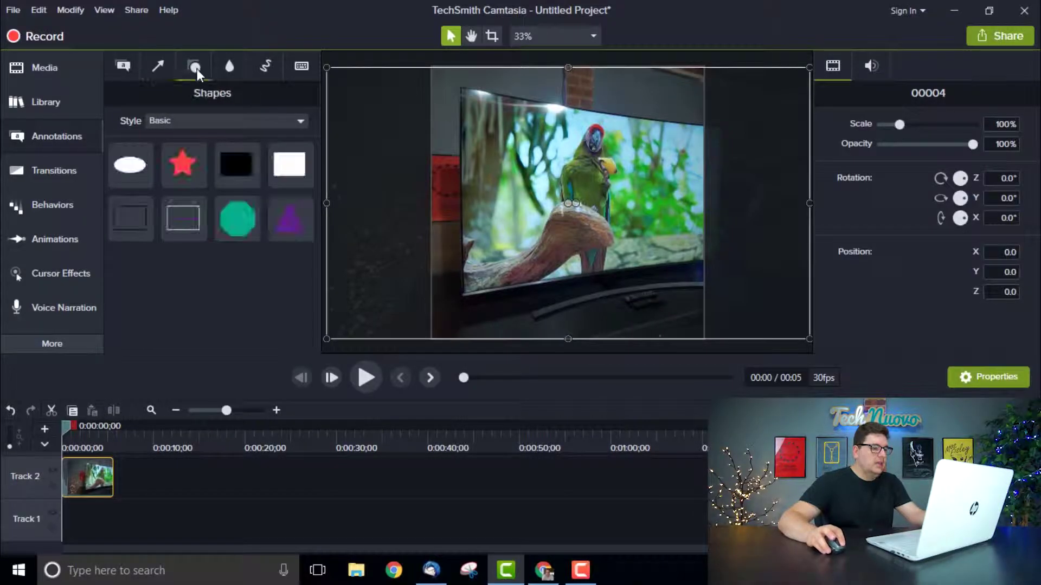
left_click(226, 64)
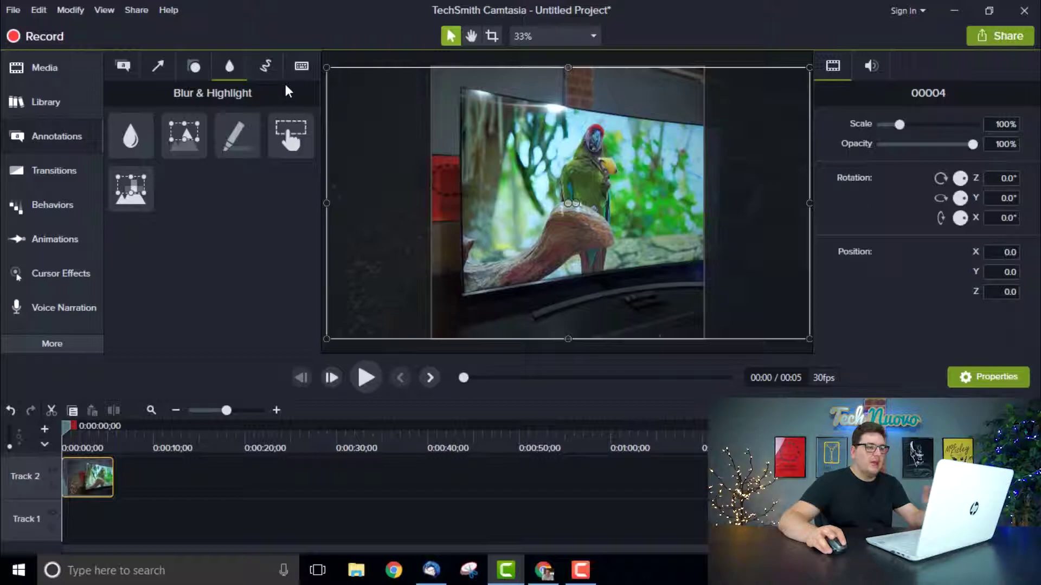
left_click(268, 69)
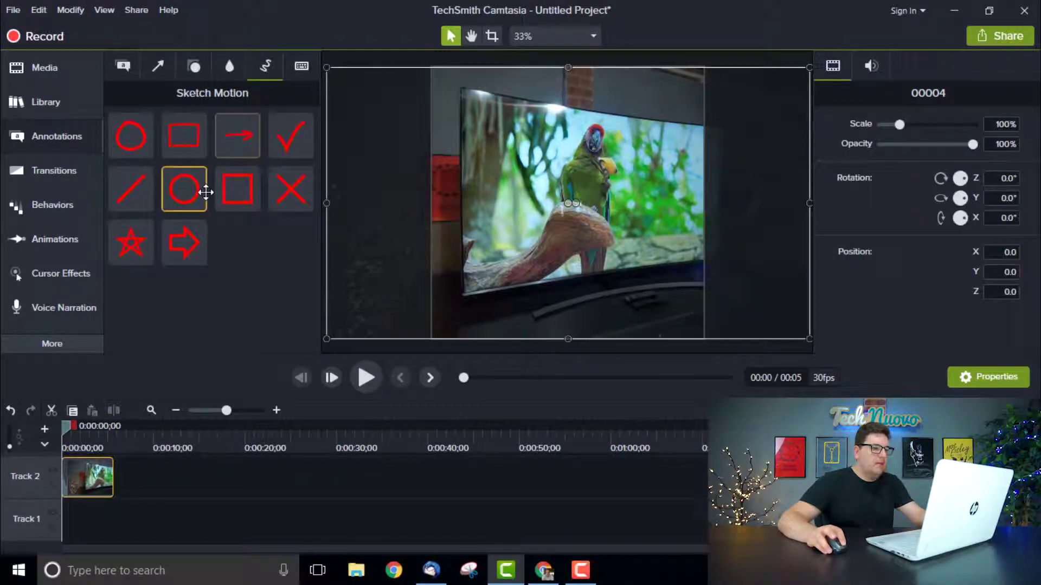
left_click(301, 74)
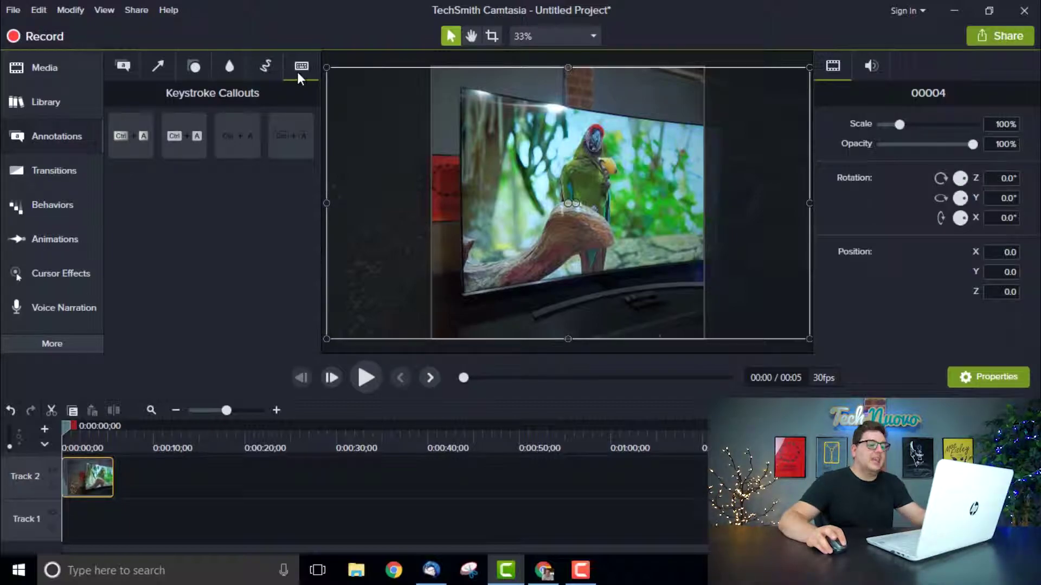
Step: Add the Basic white text rectangle callout to a new track above the video clip, starting at the beginning
left_click(122, 65)
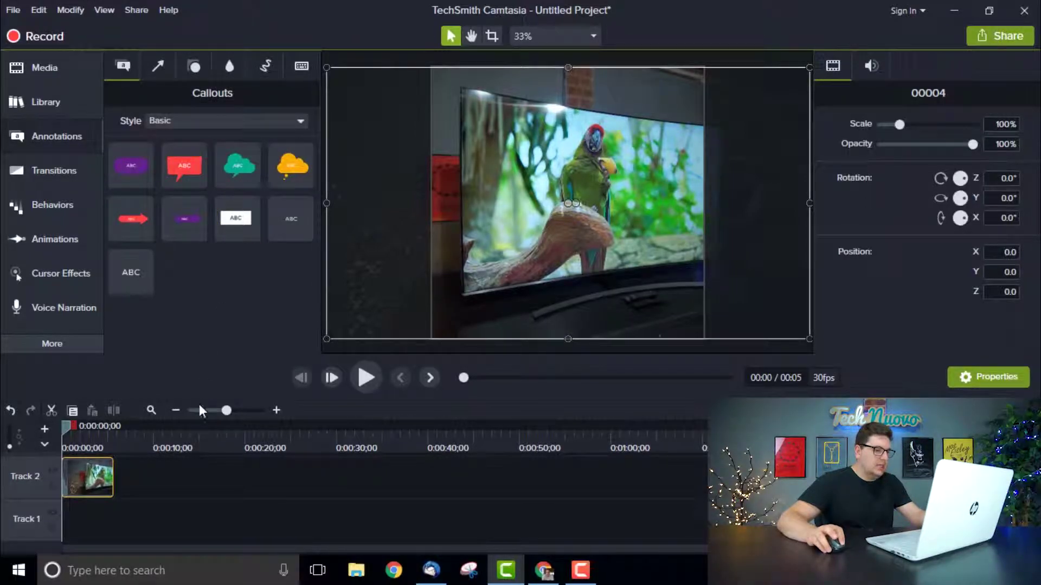
left_click_drag(196, 402, 200, 334)
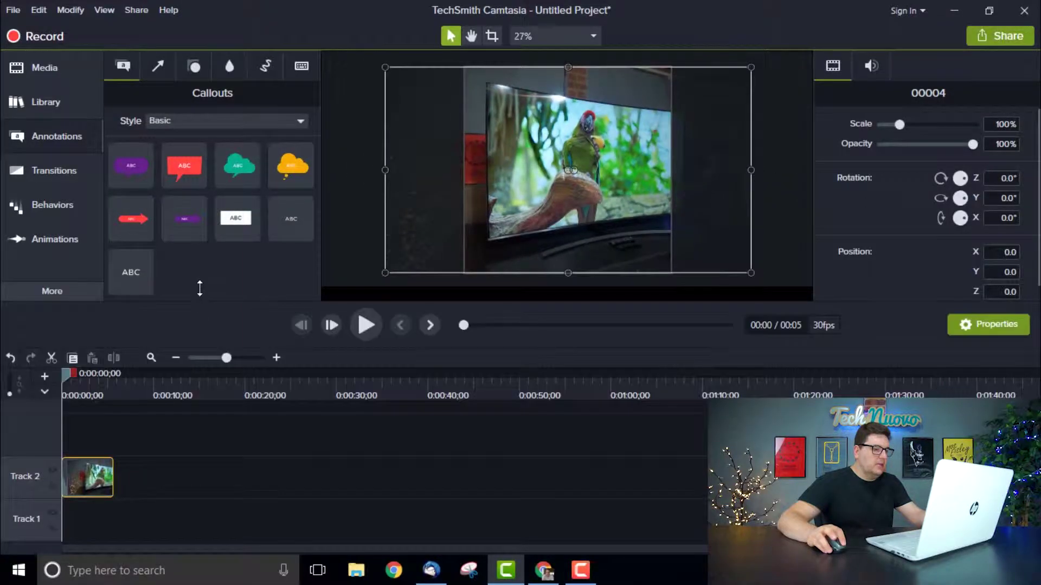
mouse_move(235, 213)
left_mouse_down()
mouse_move(125, 395)
mouse_move(76, 440)
mouse_move(51, 436)
mouse_move(112, 431)
left_mouse_up()
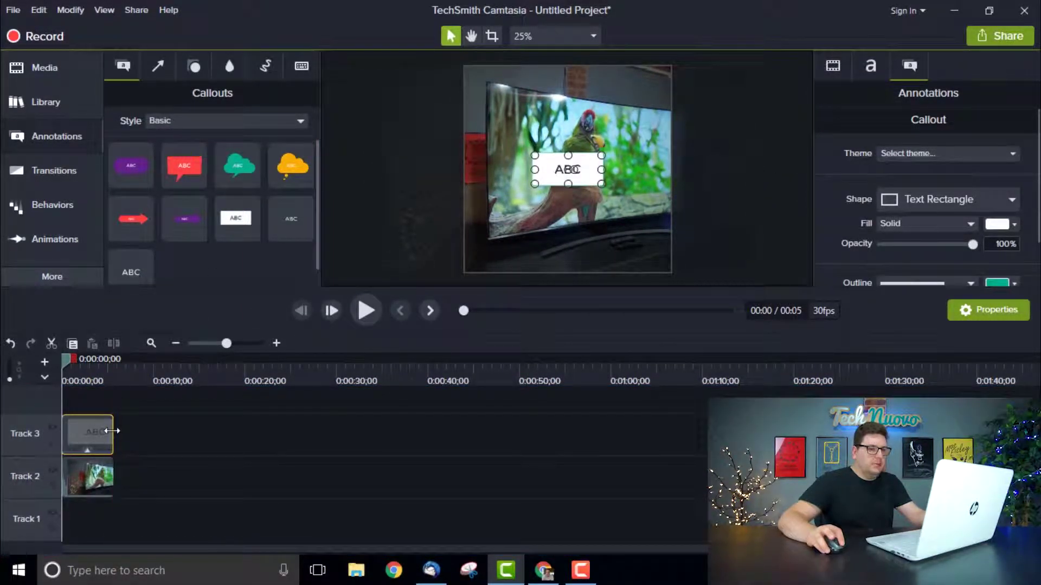
Step: Stretch the white callout to the full canvas width, make it slightly taller, and place it along the canvas's lower edge
left_click_drag(535, 170, 465, 169)
left_click_drag(601, 170, 672, 176)
left_click_drag(567, 184, 567, 193)
left_click_drag(613, 202, 617, 253)
left_click(707, 246)
left_click(662, 408)
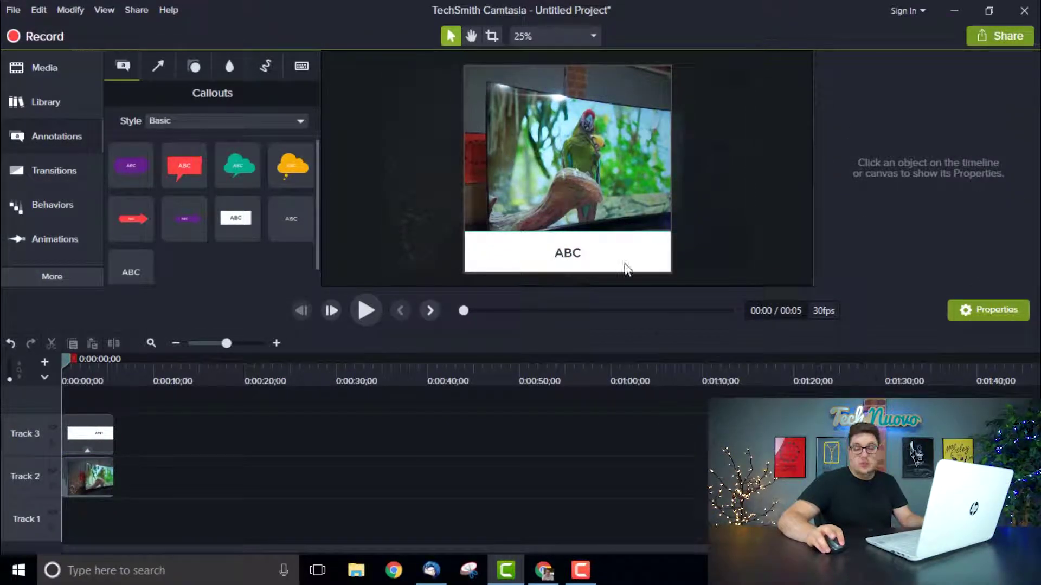
Step: Replace the white callout's placeholder text with "This is the new Samsung 65NU8500 television."
left_click(611, 254)
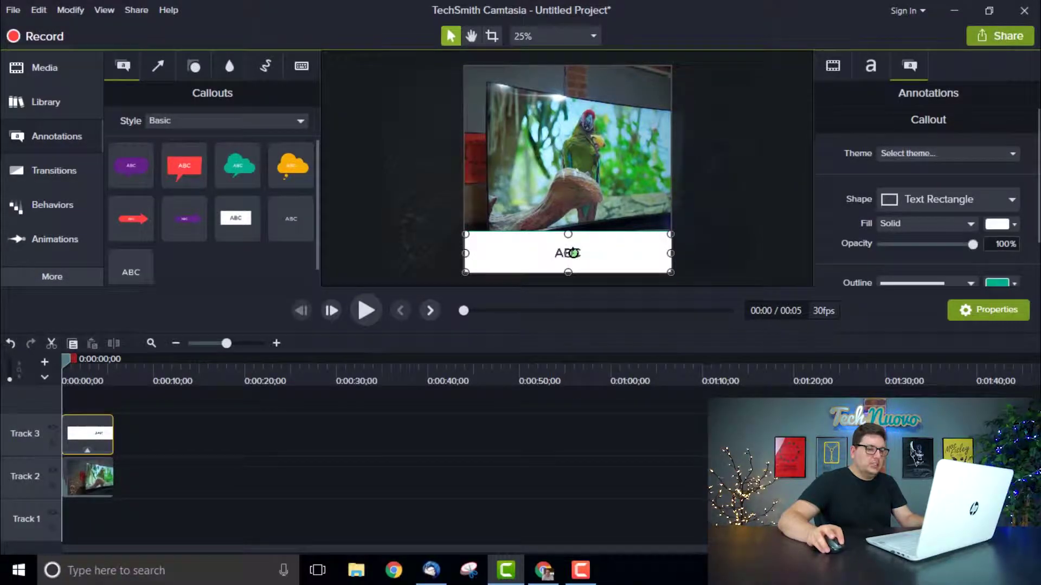
double_click(573, 252)
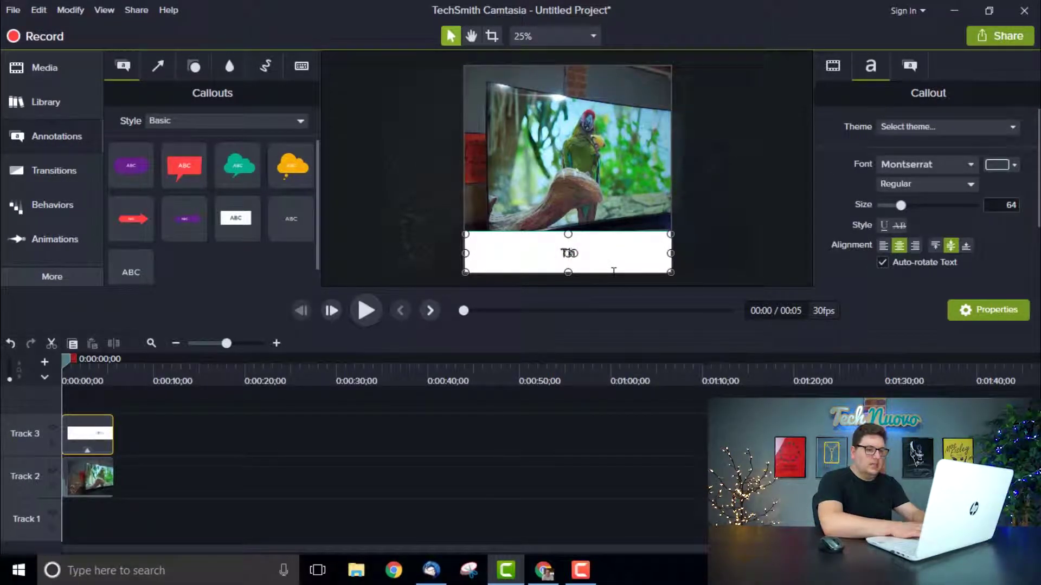
type("This is the new Samsu")
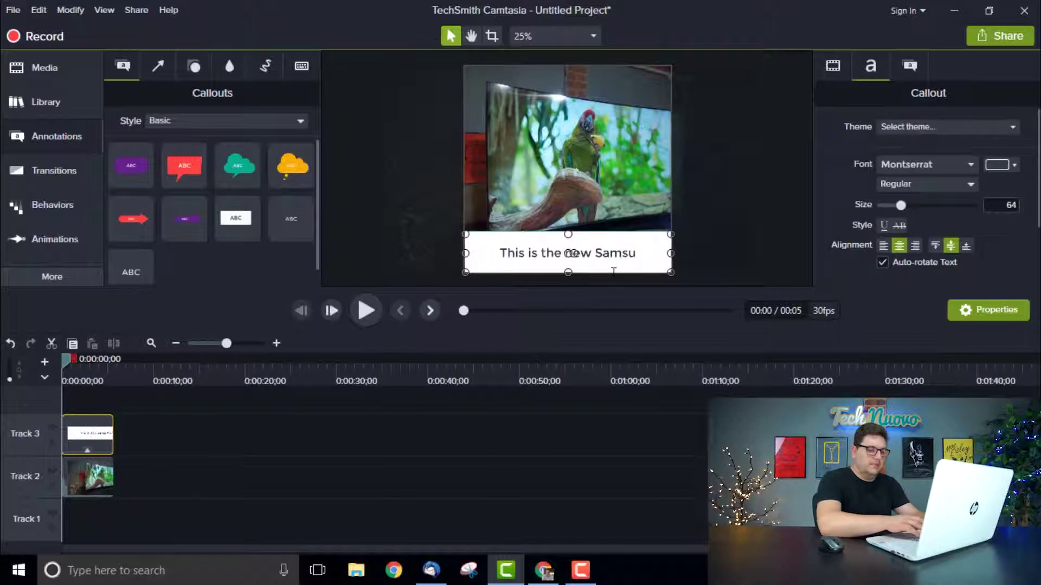
type("ng NU8")
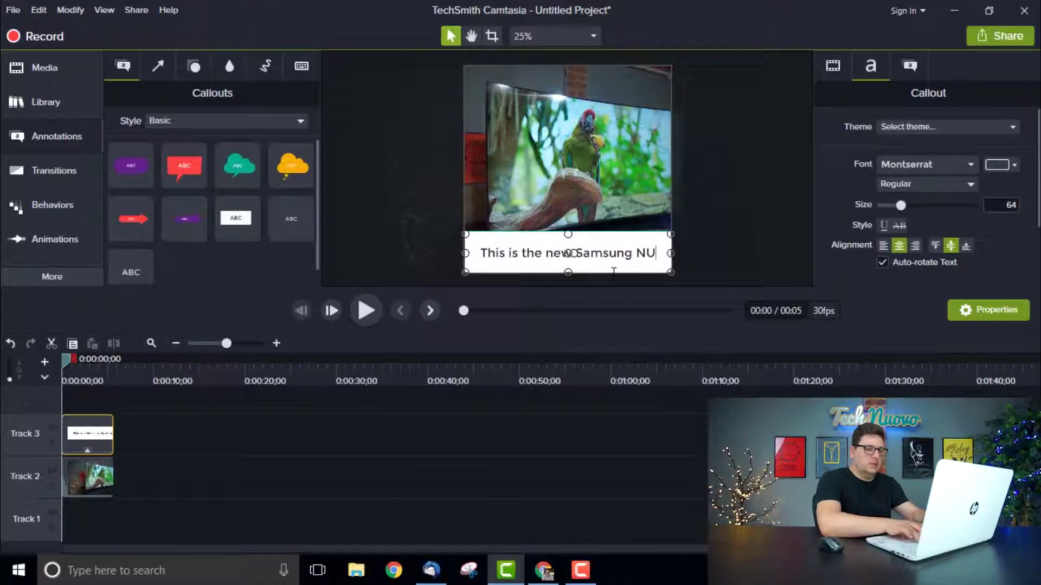
key("BackSpace")
key("BackSpace")
key("BackSpace")
type("65")
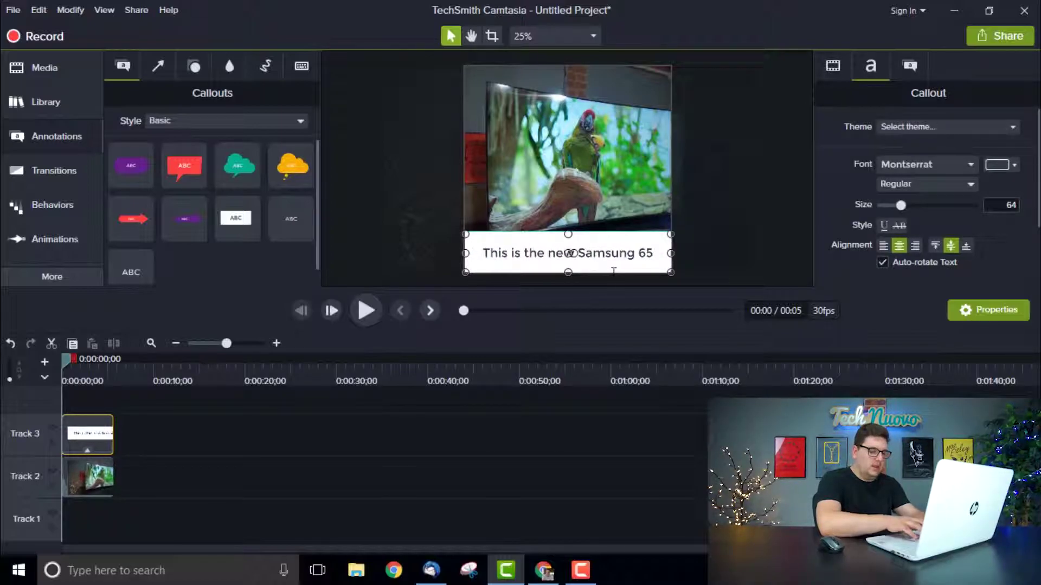
type("NU8500")
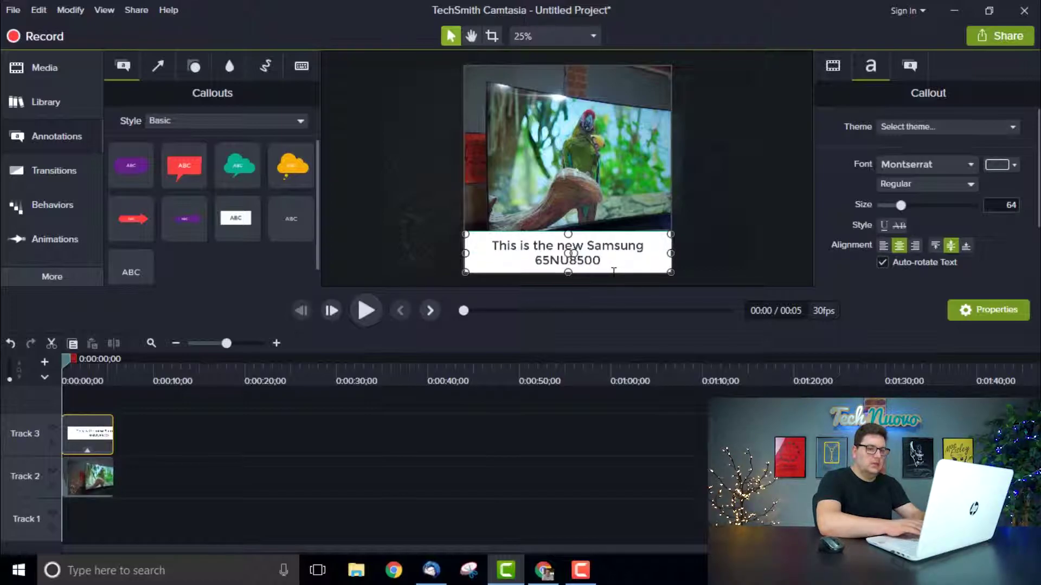
type(" teleb")
key("BackSpace")
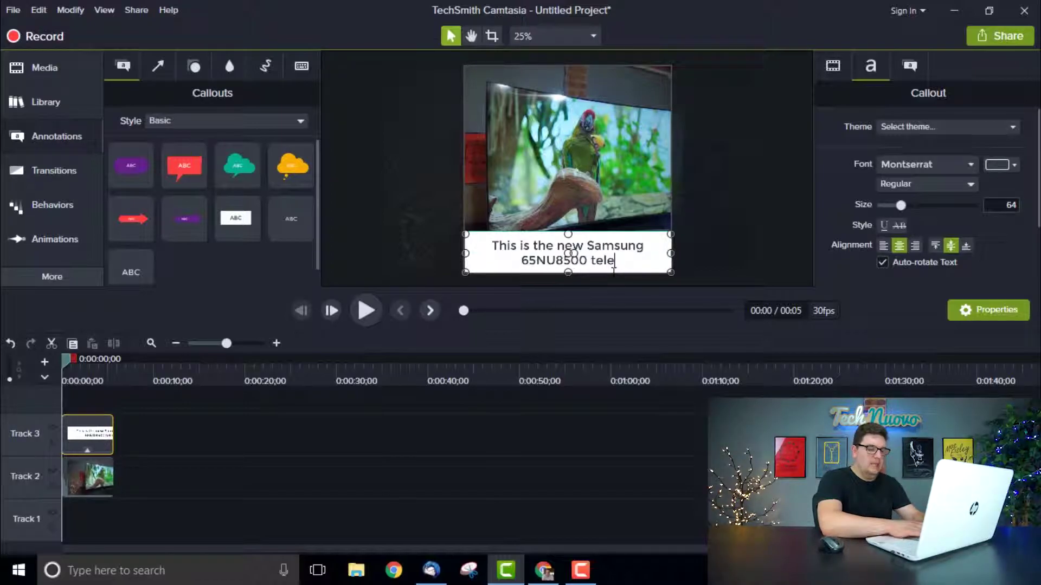
type("vision.")
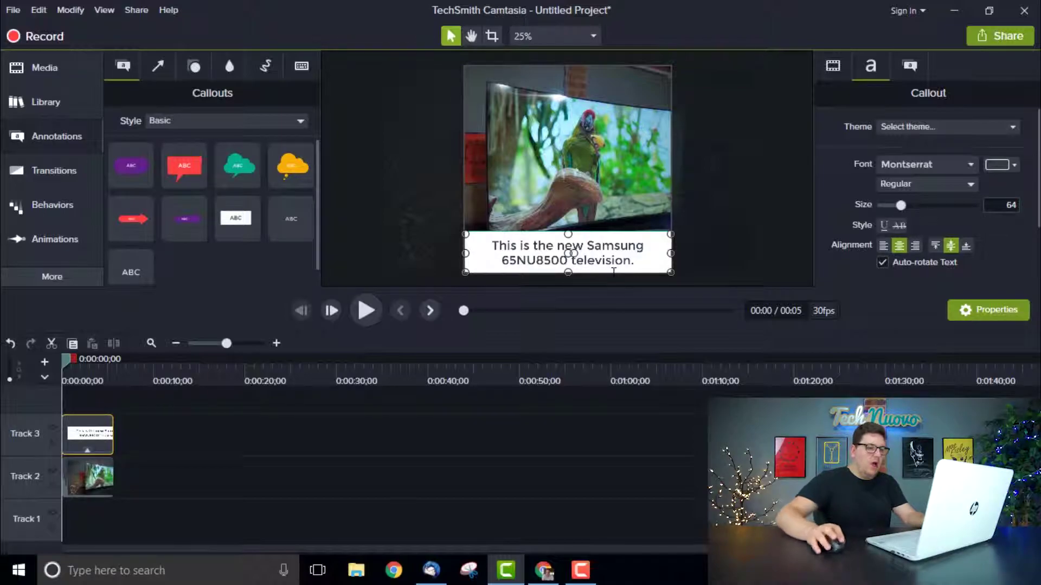
key("Escape")
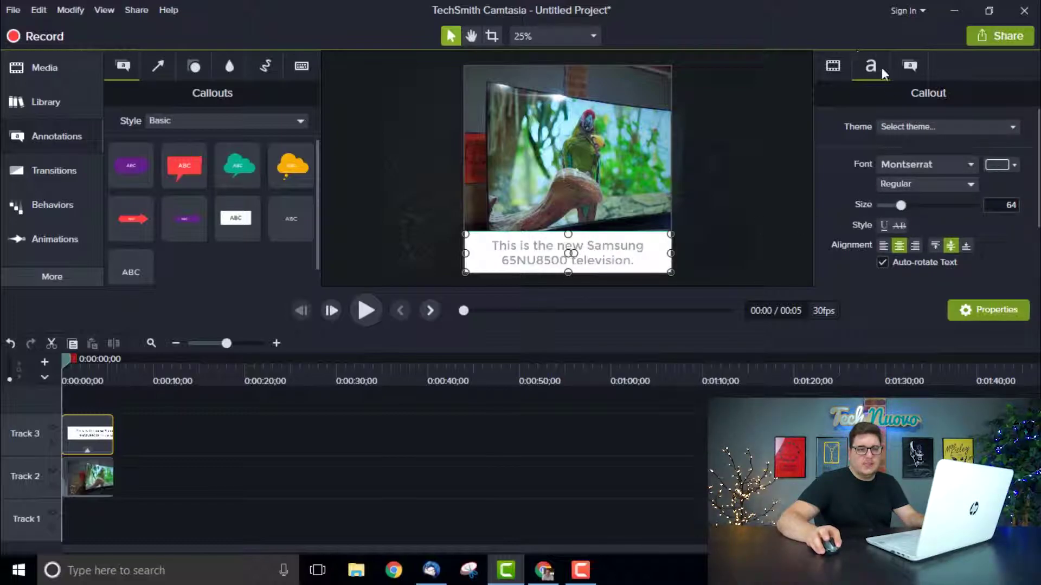
Step: Keep the callout text in Montserrat Regular and reduce its font size to 48
left_click(974, 315)
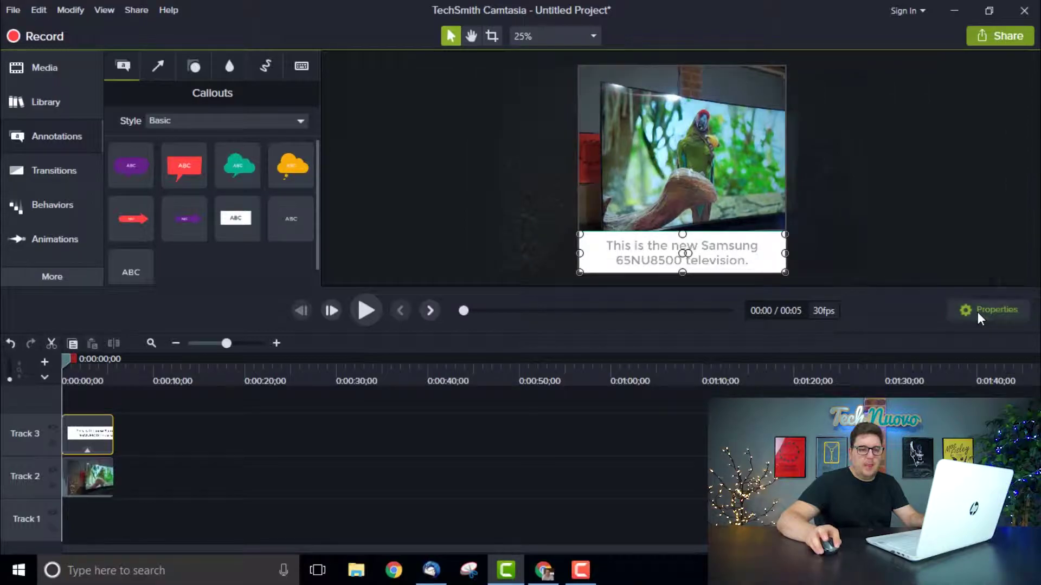
left_click(977, 311)
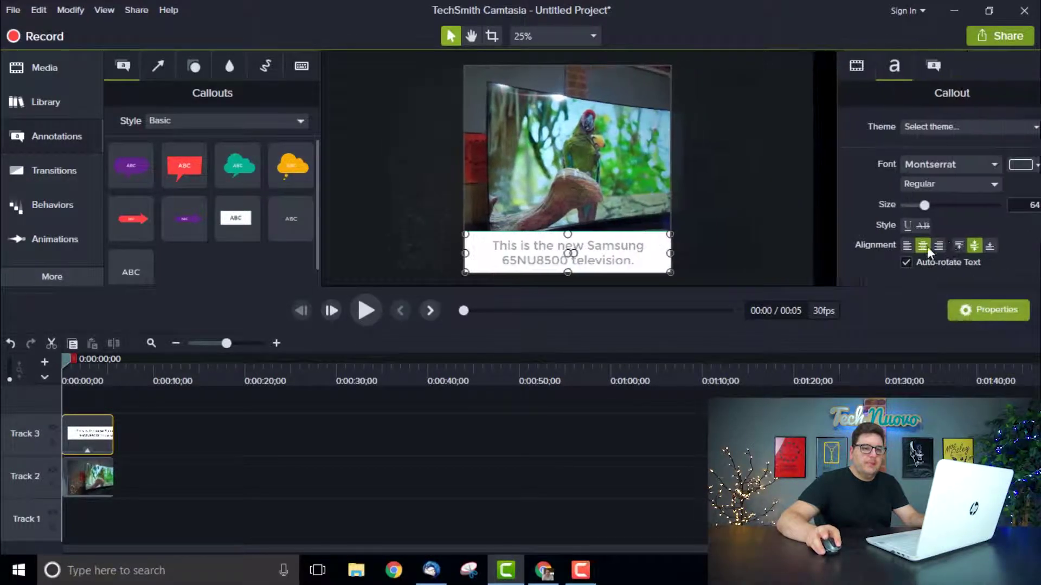
left_click(922, 163)
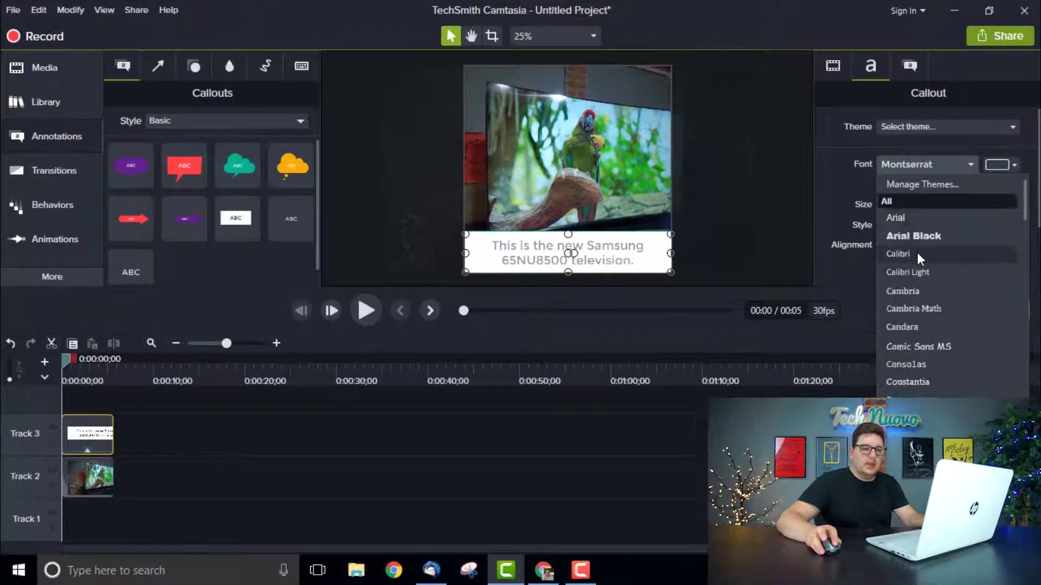
scroll(917, 253, "up", 1)
left_click(918, 162)
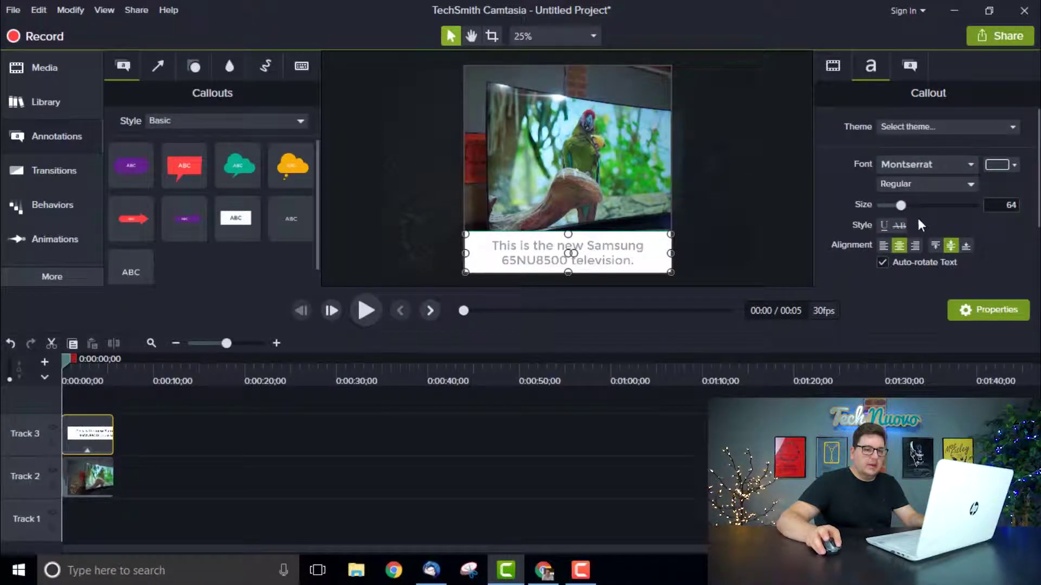
left_click_drag(902, 206, 895, 206)
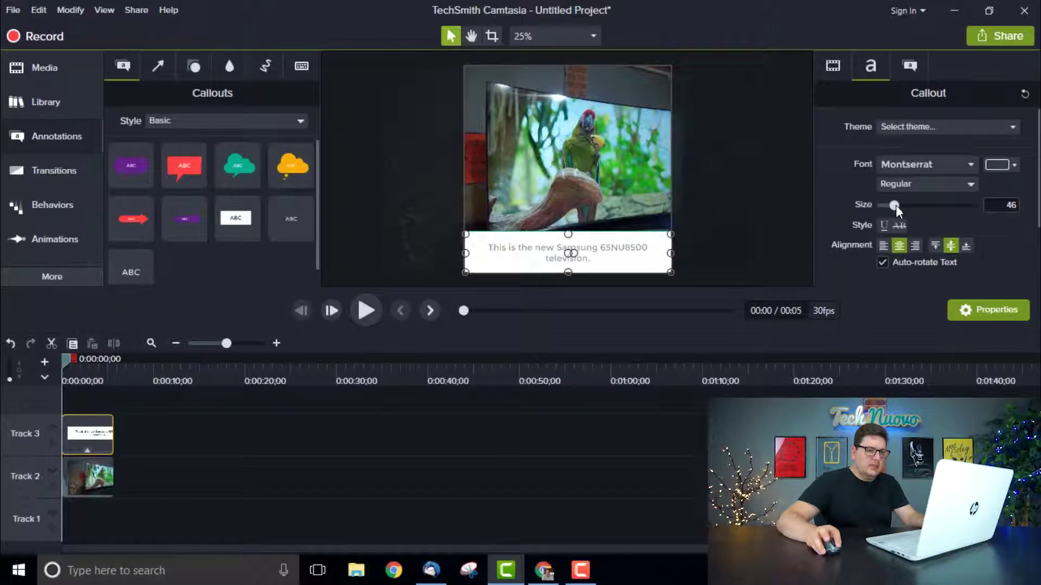
left_click(717, 286)
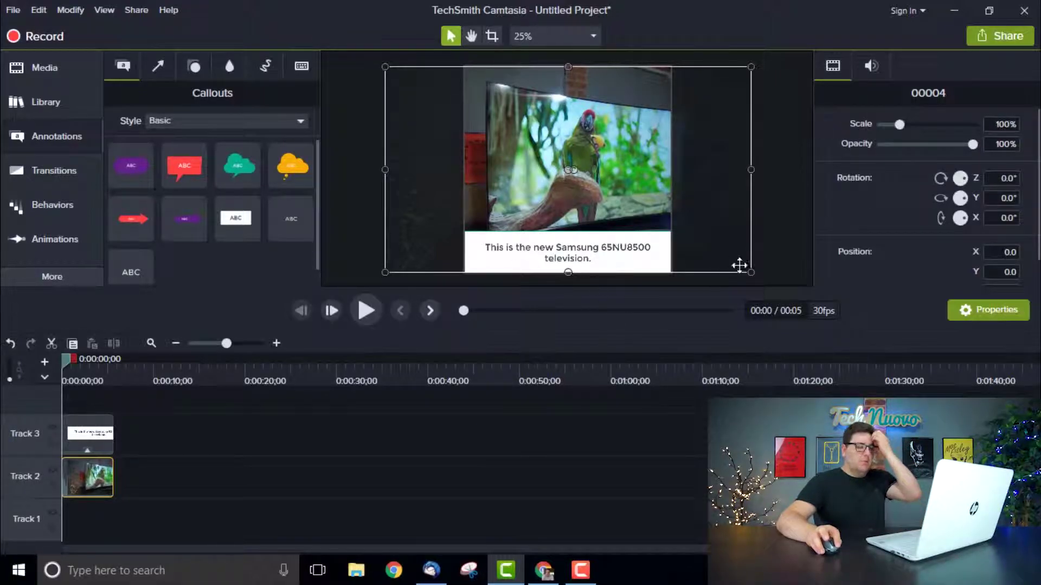
left_click(771, 262)
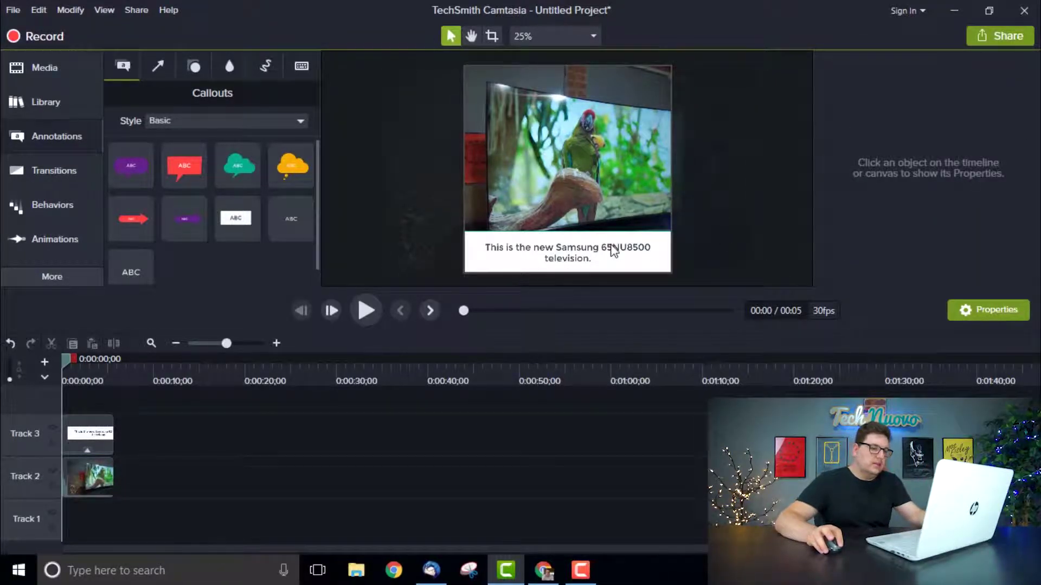
Step: Give the callout rectangle a solid black fill and set the fill opacity to 40%
left_click(645, 260)
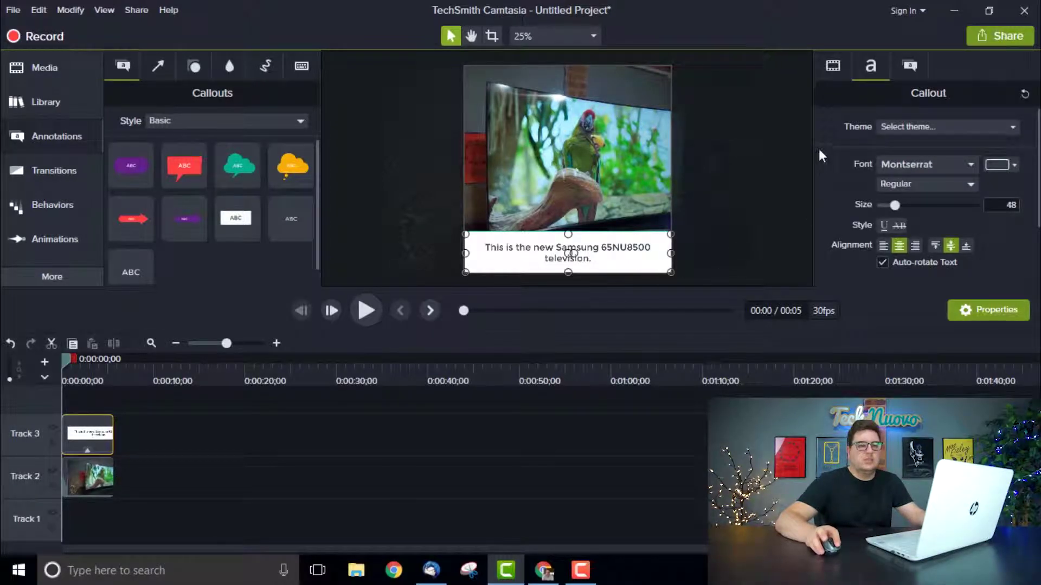
left_click(909, 66)
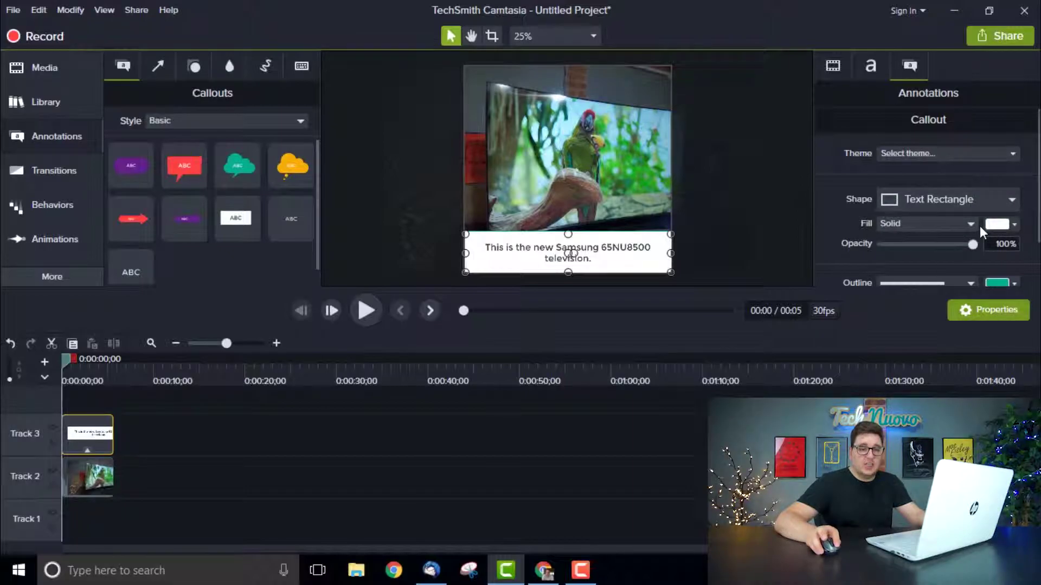
left_click(1009, 224)
left_click_drag(961, 323, 871, 382)
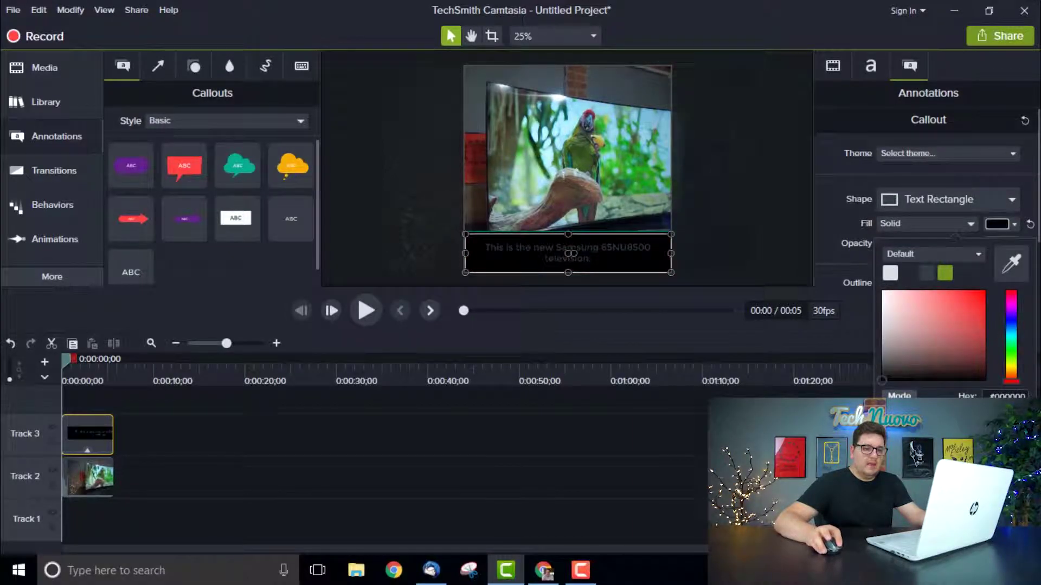
left_click(831, 216)
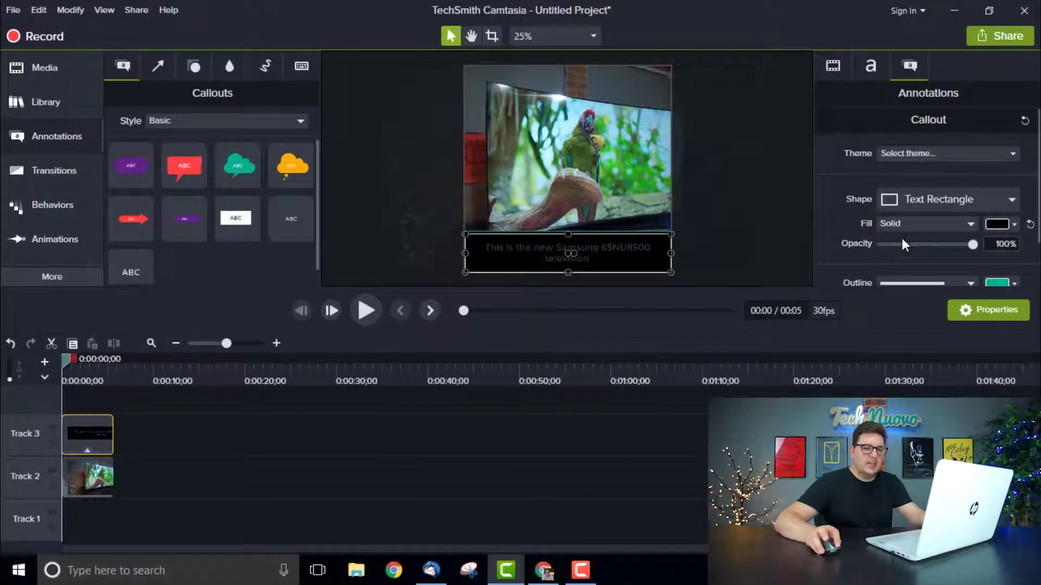
left_click(898, 244)
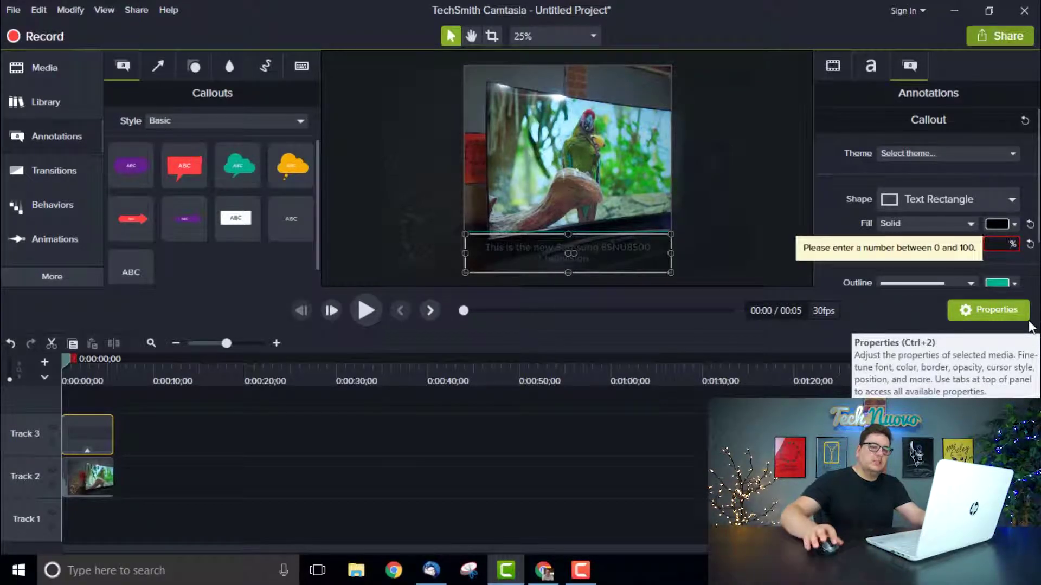
type("40")
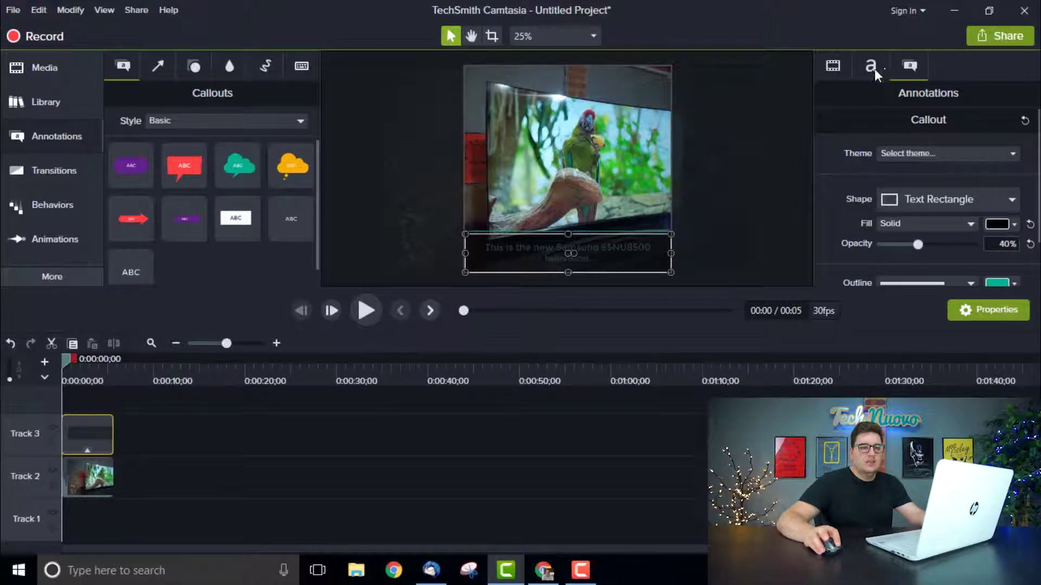
Step: Try left alignment on the callout text and return it to centred alignment
left_click(871, 67)
left_click(883, 246)
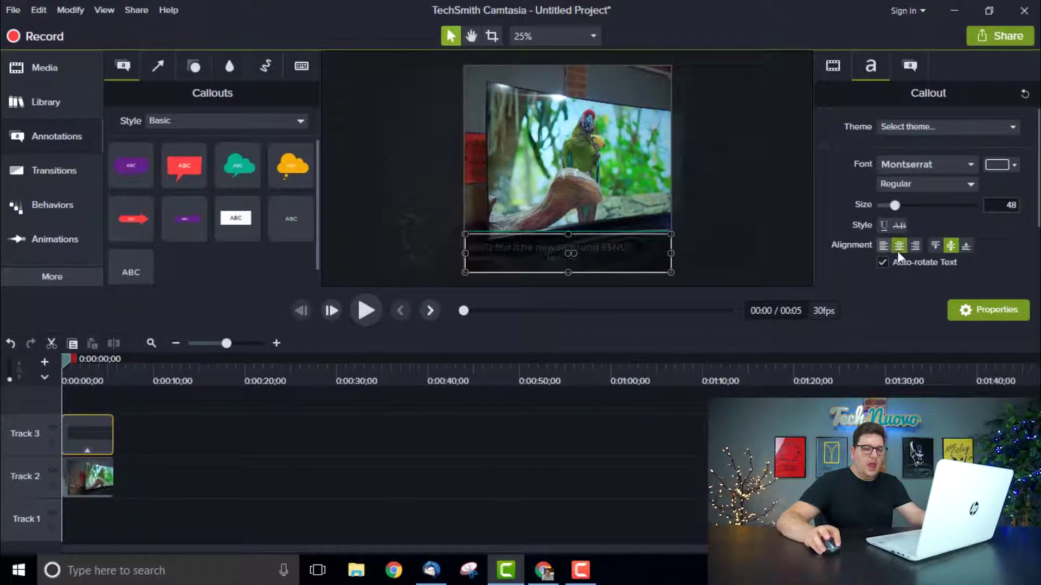
left_click(899, 246)
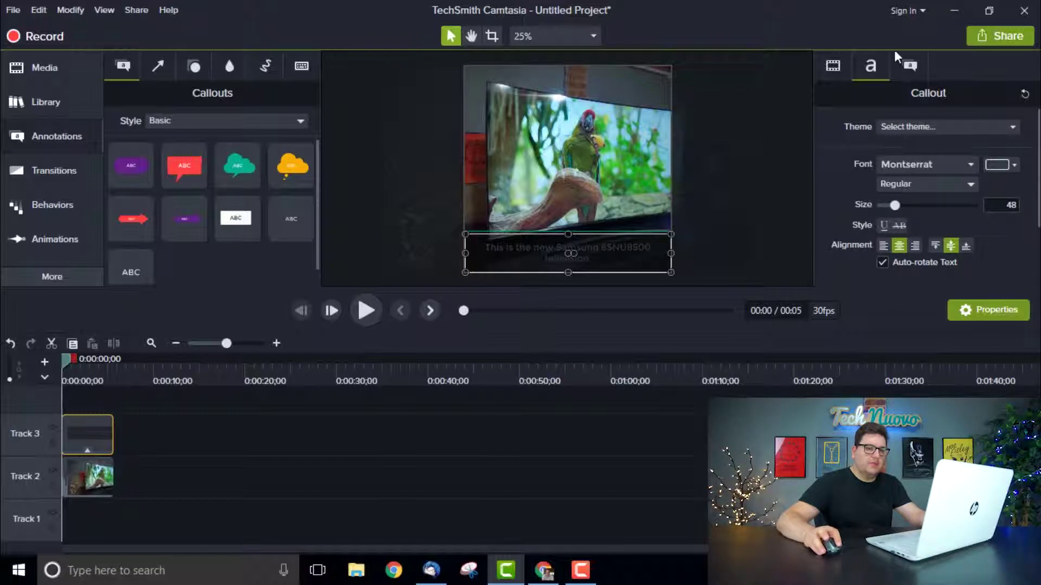
left_click(907, 67)
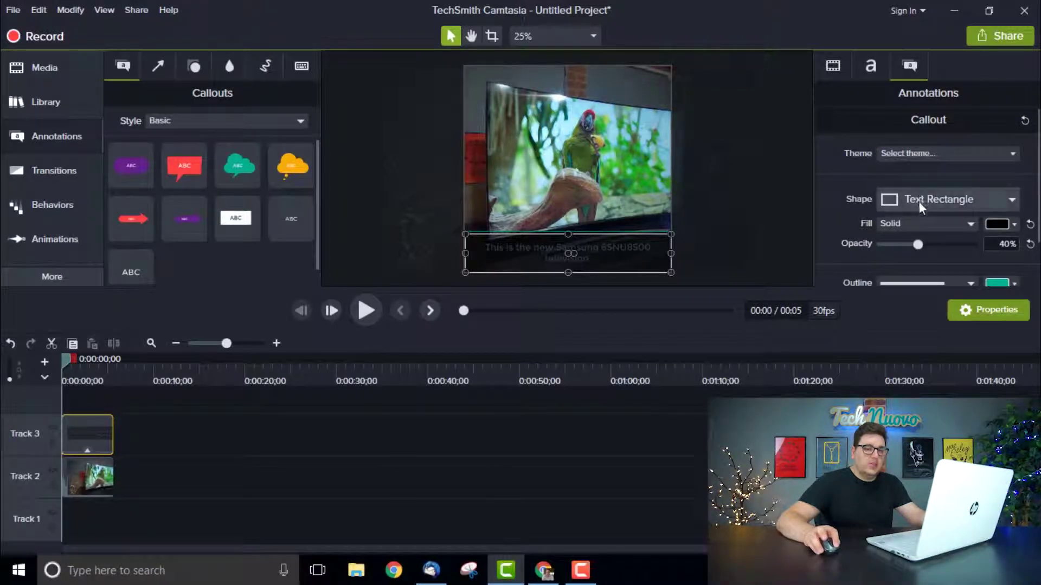
left_click(706, 256)
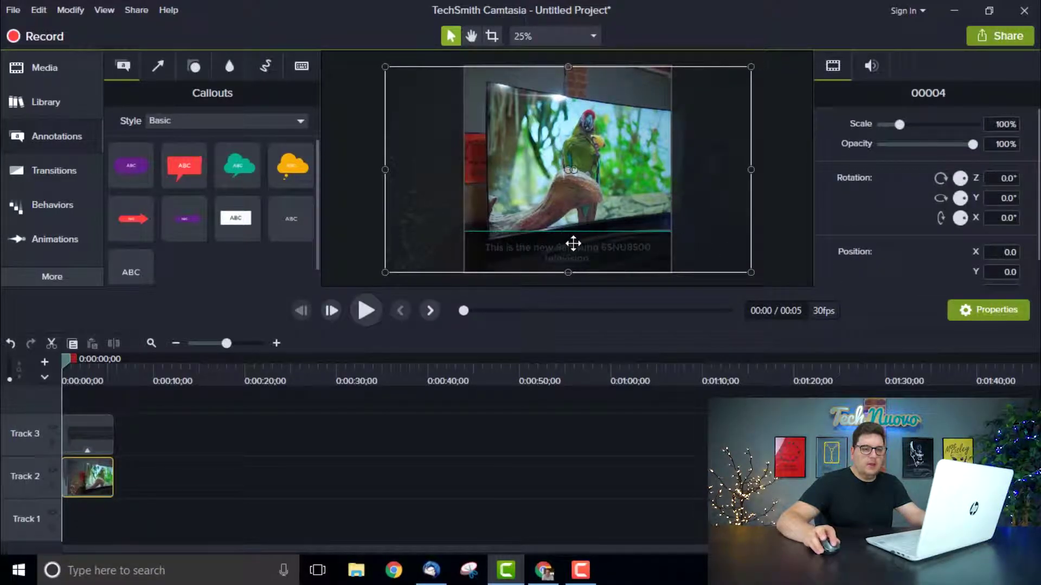
scroll(876, 236, "down", 1)
scroll(879, 238, "up", 1)
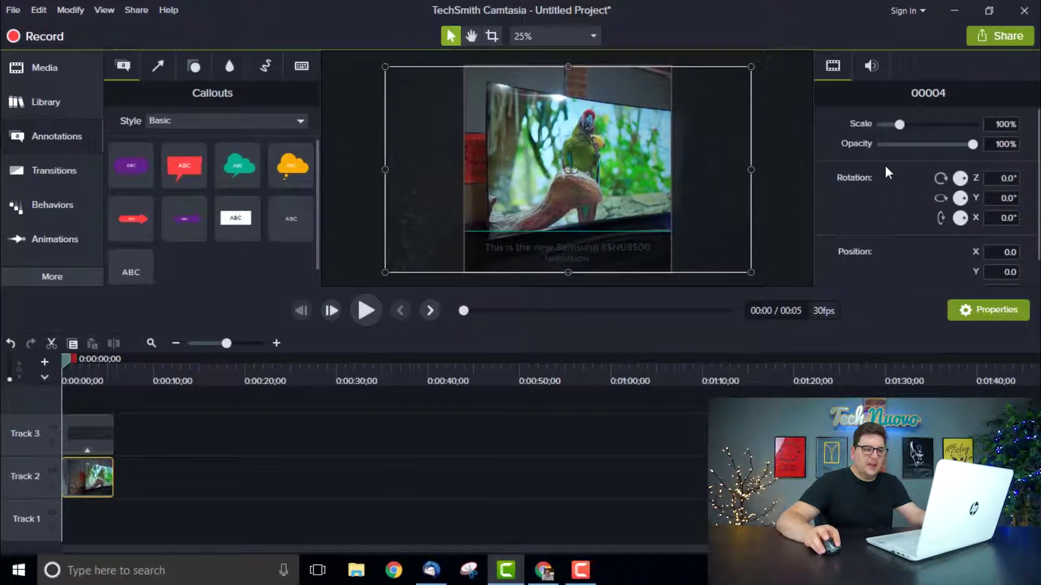
left_click(659, 272)
scroll(837, 236, "down", 1)
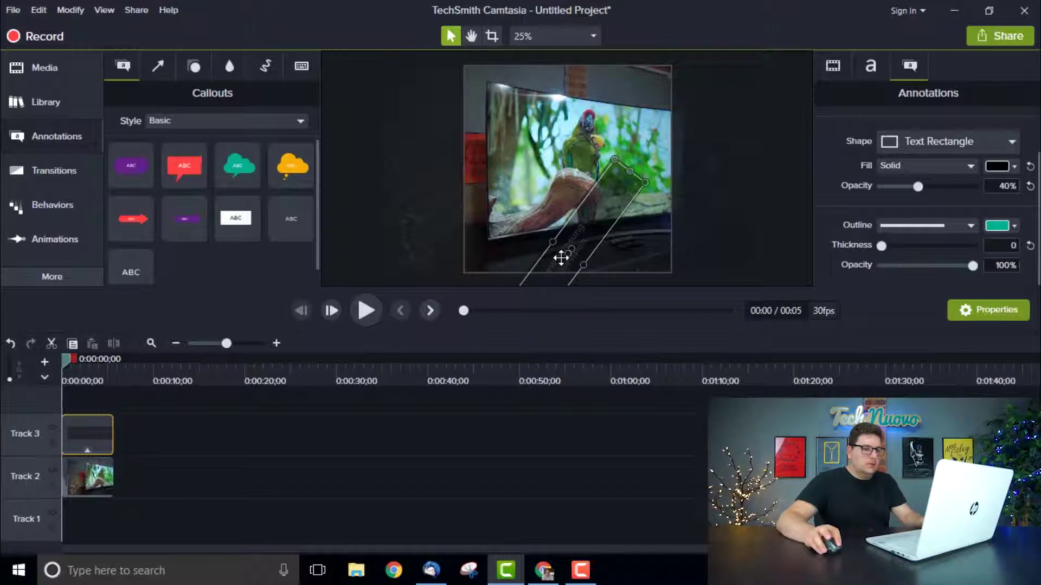
Step: Select all of the callout's text and change its font colour to white
double_click(603, 249)
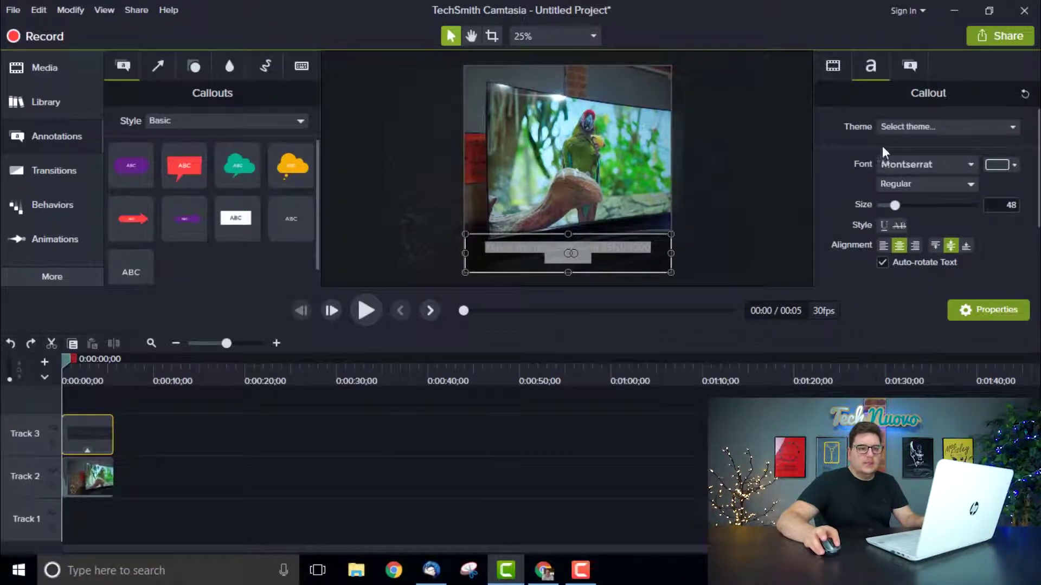
left_click(833, 68)
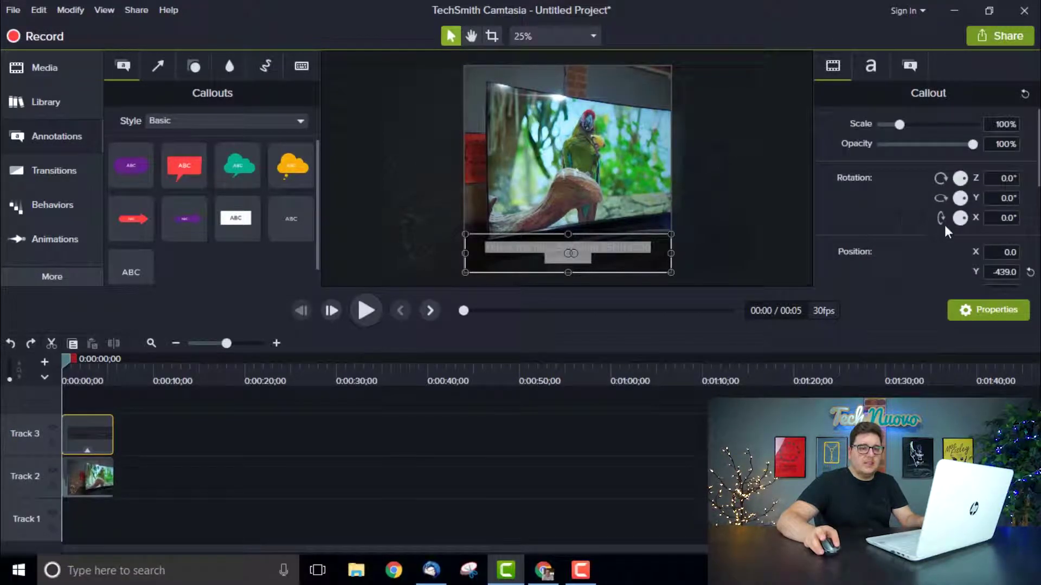
left_click(864, 67)
left_click(1000, 165)
left_click_drag(957, 268, 781, 210)
left_click(670, 470)
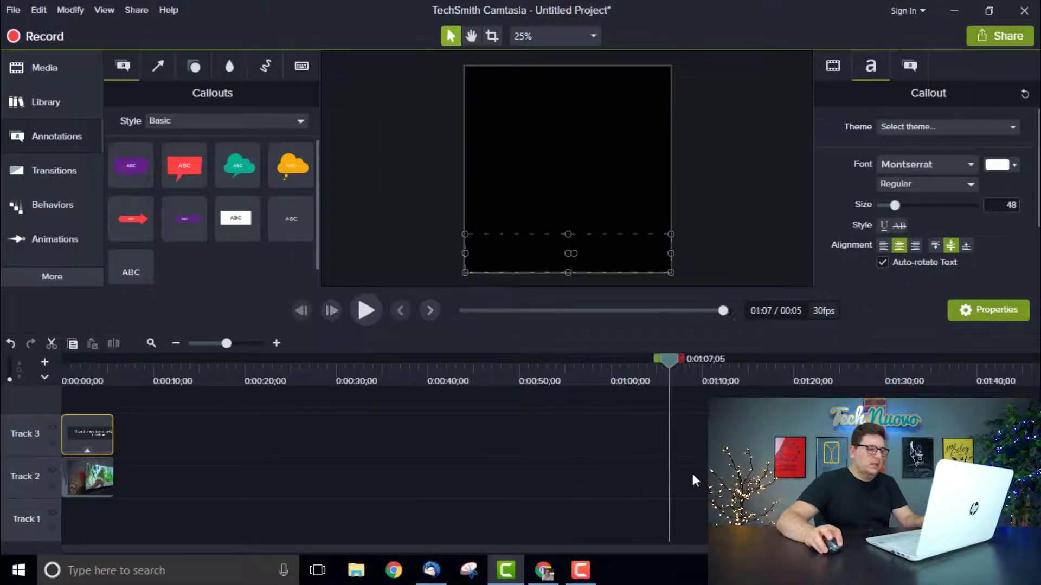
Step: Check the caption over the clip at 0:00:02;02 and 0:00:00;27, and select the callout on Track 3
left_click(80, 358)
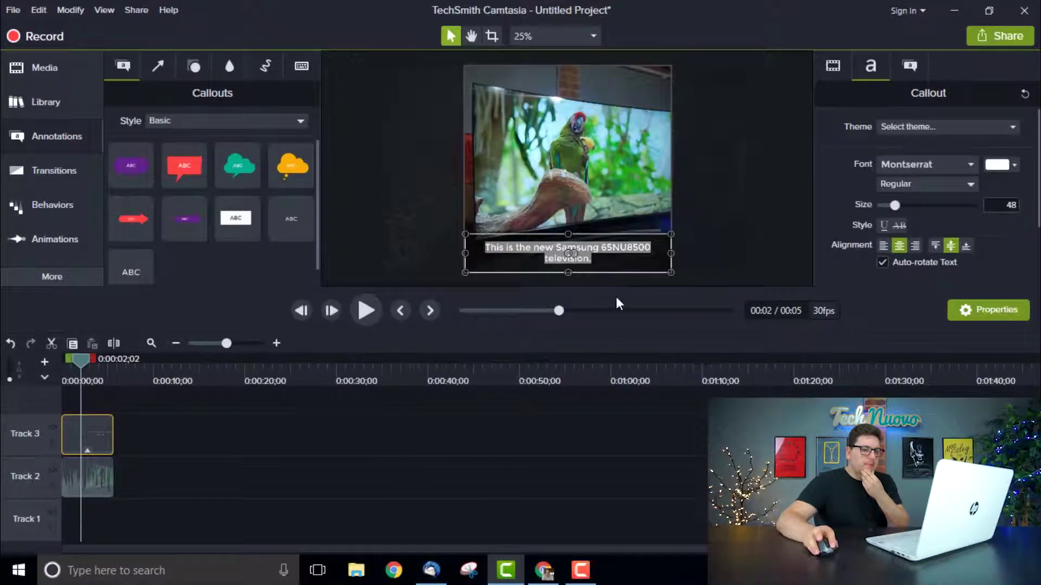
left_click(680, 262)
left_click(758, 239)
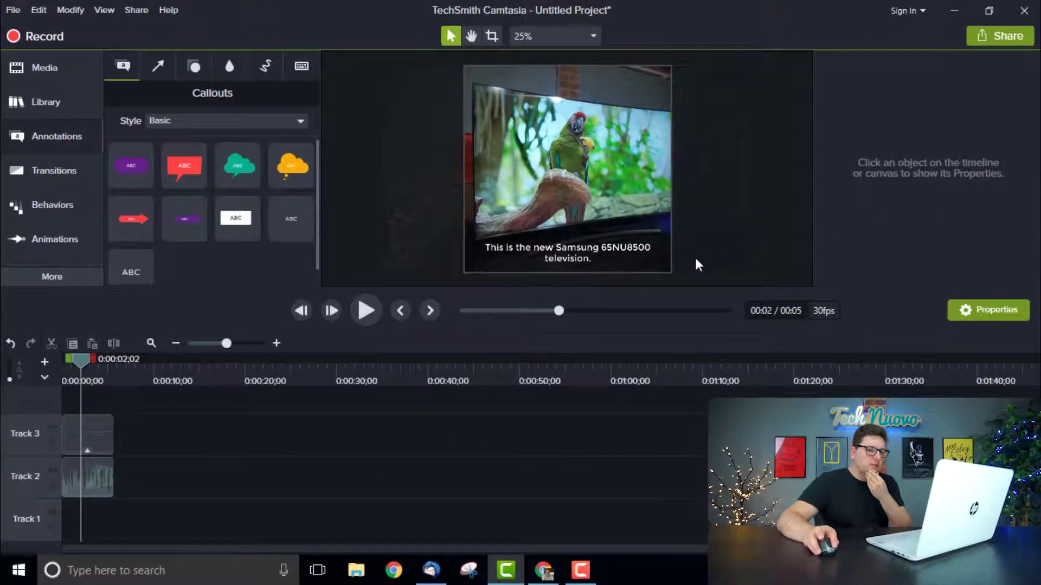
mouse_move(88, 357)
left_mouse_down()
mouse_move(48, 357)
mouse_move(77, 360)
left_mouse_up()
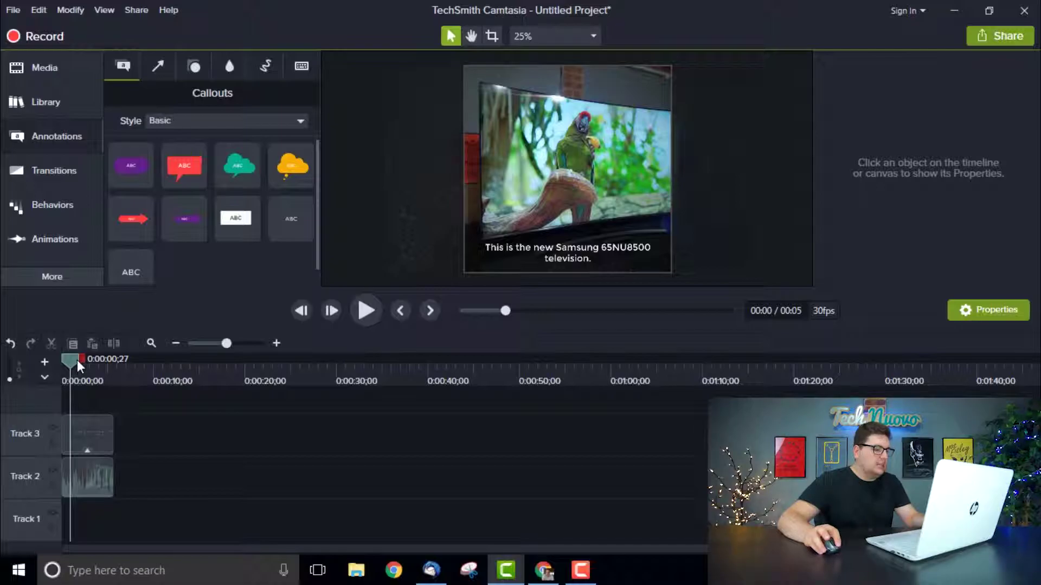
left_click(89, 422)
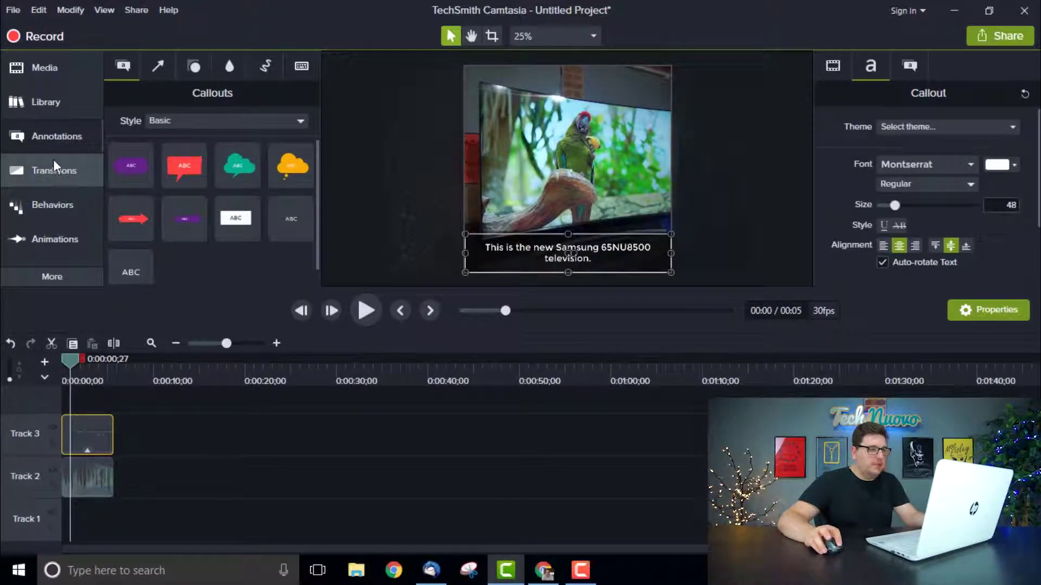
Step: Add a custom animation to the callout at 0:00:00;27 and move the caption straight down below the frame at 0:00:00;00
left_click(48, 211)
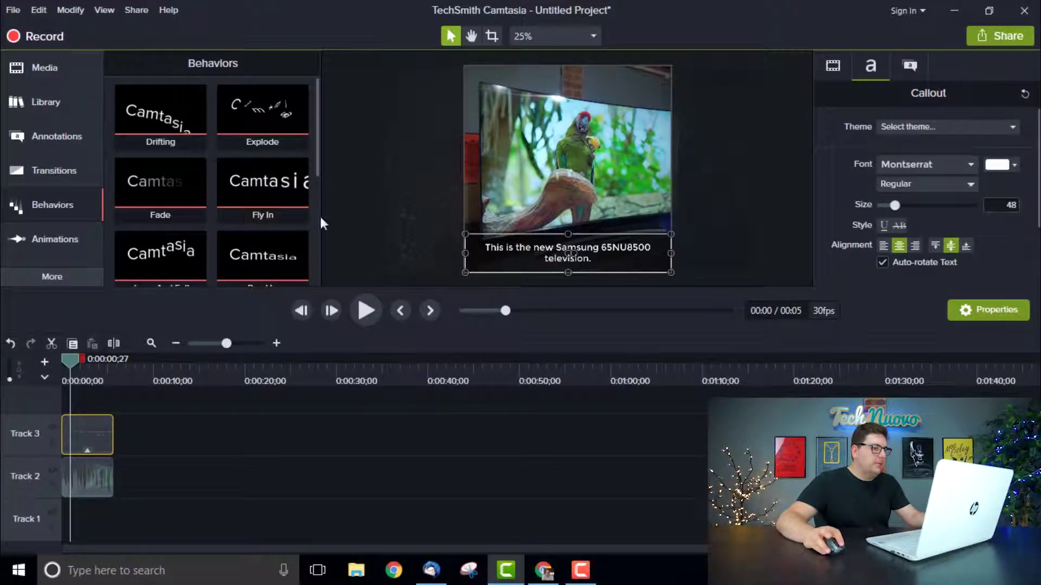
left_click(75, 8)
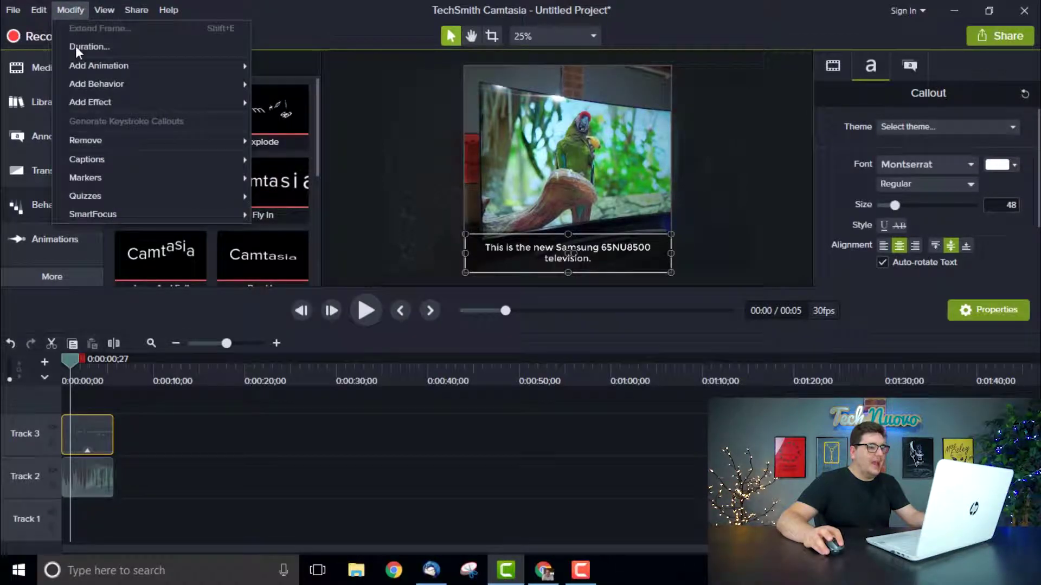
mouse_move(83, 64)
left_click(285, 64)
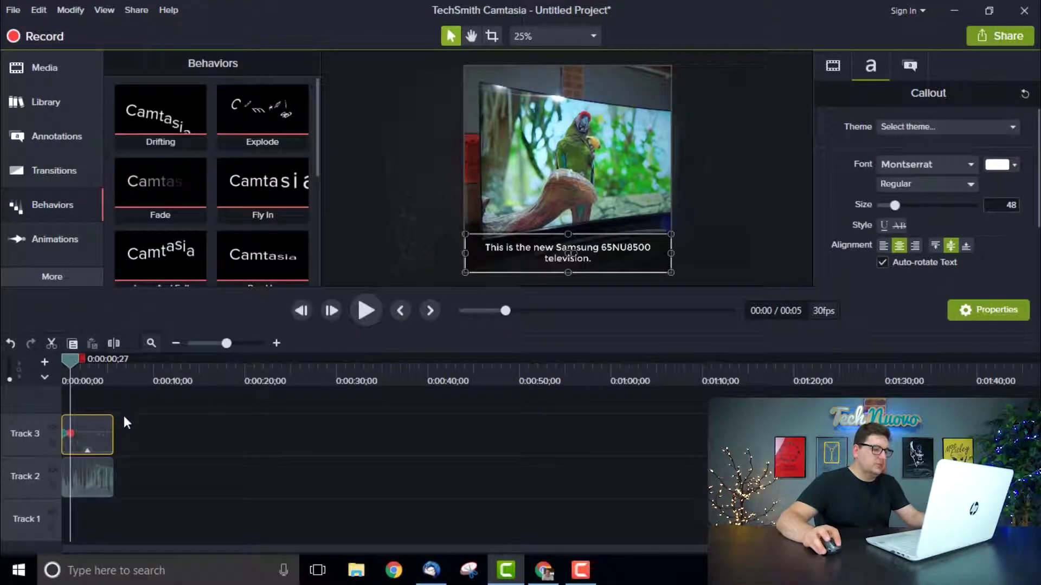
left_click_drag(70, 357, 61, 360)
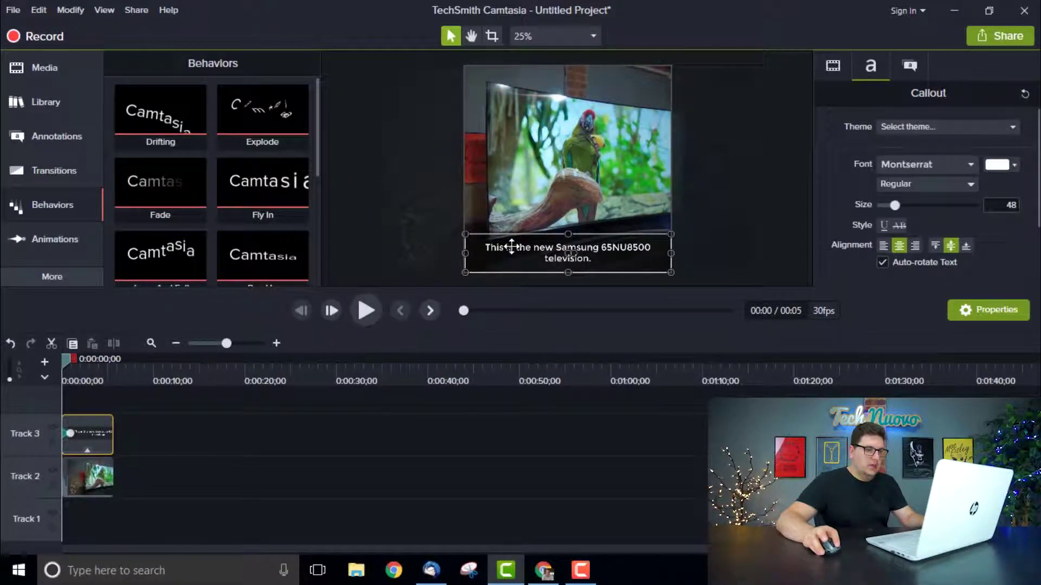
left_click_drag(511, 247, 513, 285)
Step: Play the caption's slide-in animation twice from the start of the timeline
left_click(389, 431)
key("space")
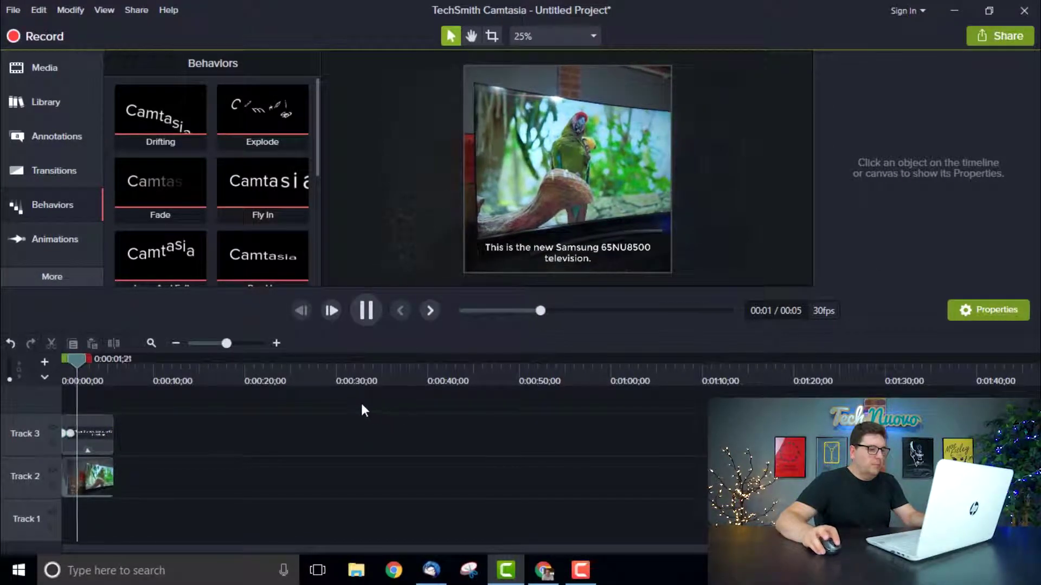
left_click_drag(96, 364, 27, 362)
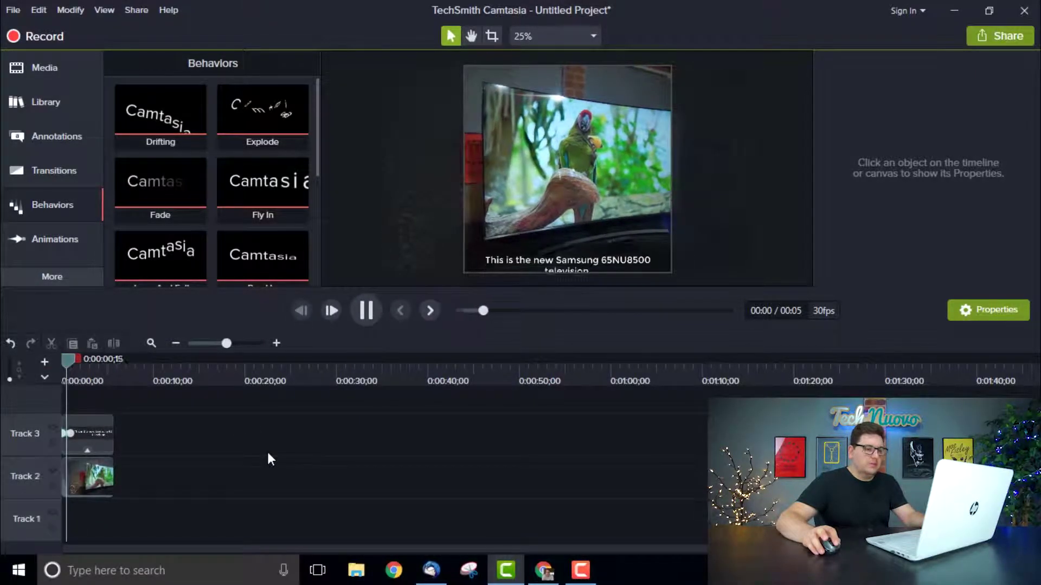
key("space")
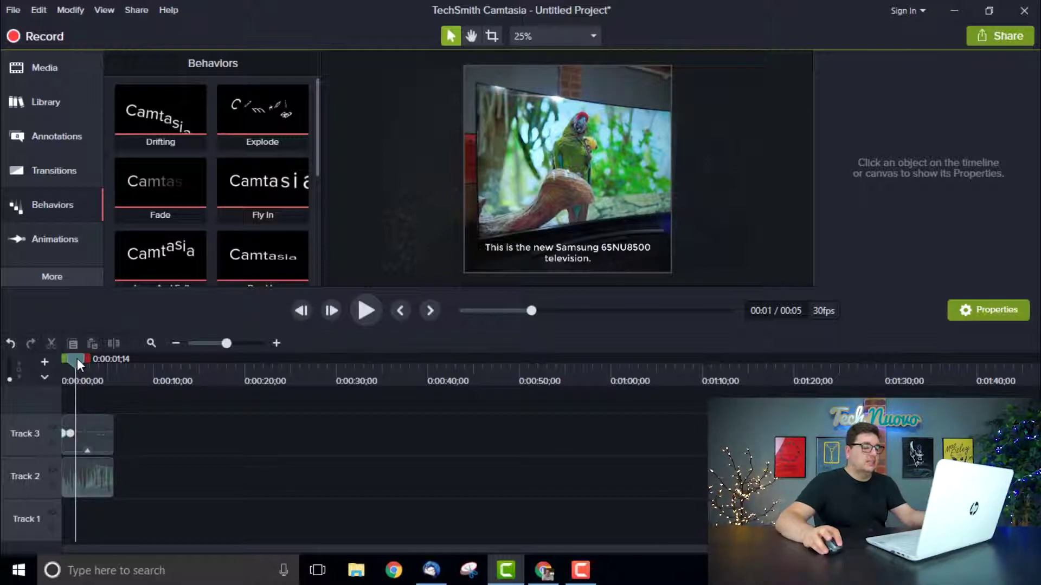
Step: Play the sequence from the start through about 0:00:03;29 to listen to the sound of the Track 2 clip
left_click(94, 474)
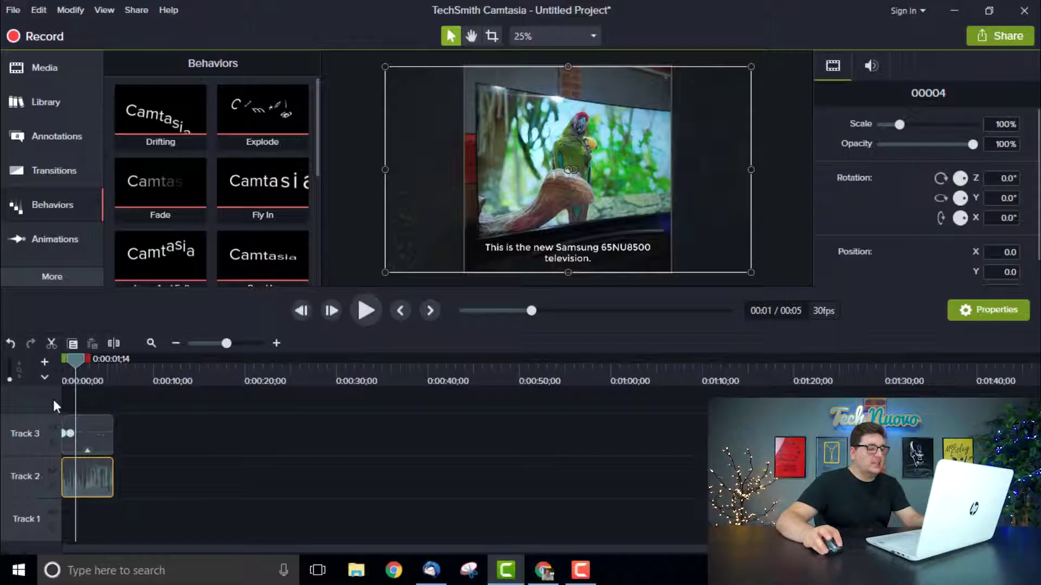
left_click_drag(77, 357, 49, 356)
key("space")
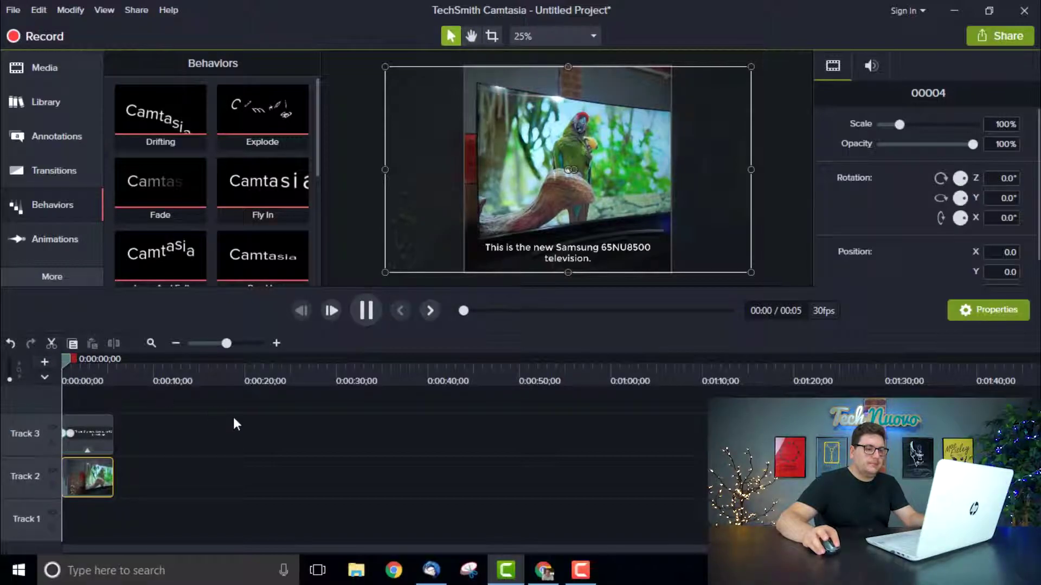
key("space")
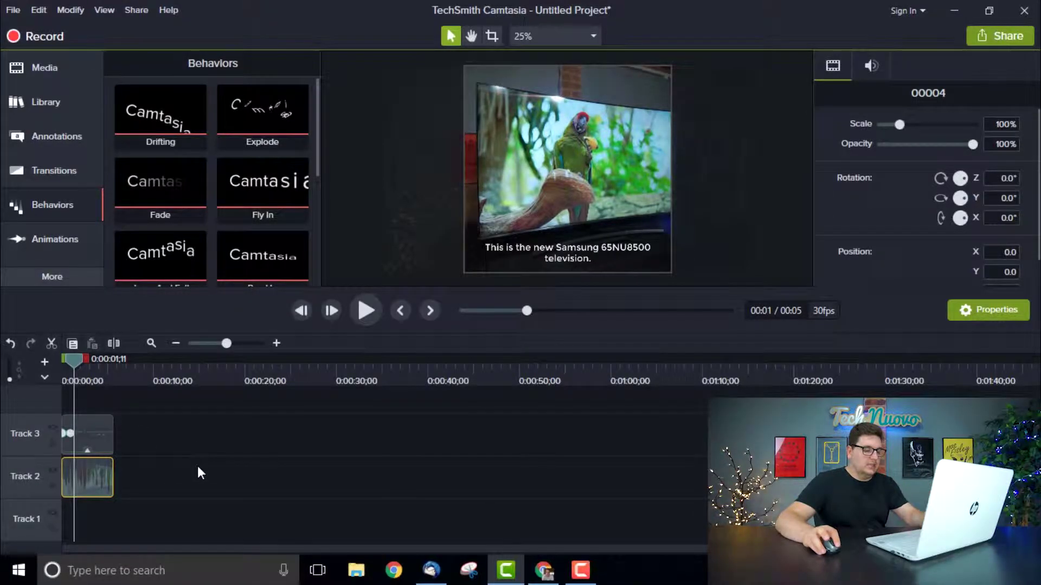
left_click(197, 467)
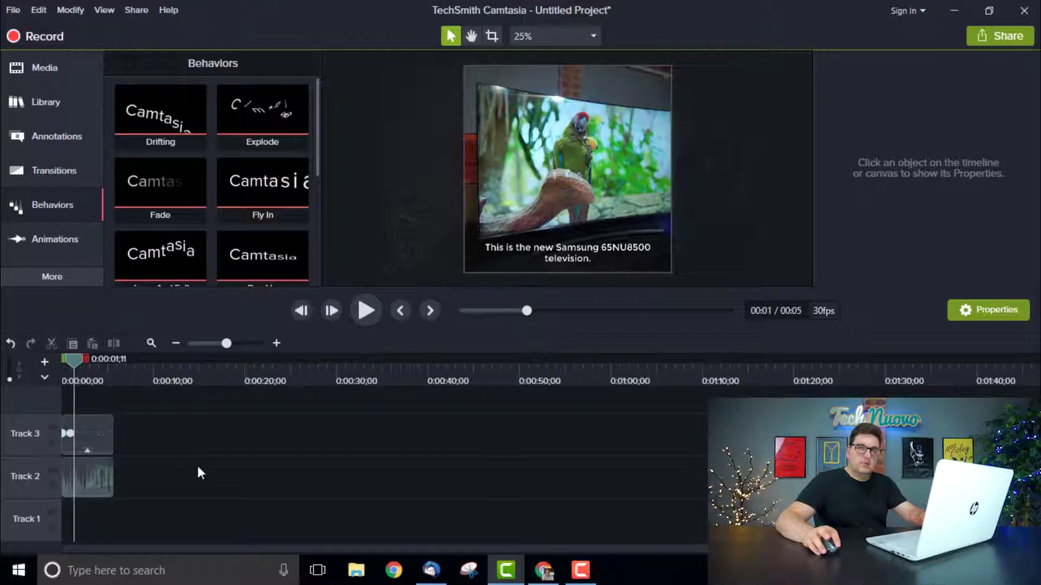
key("space")
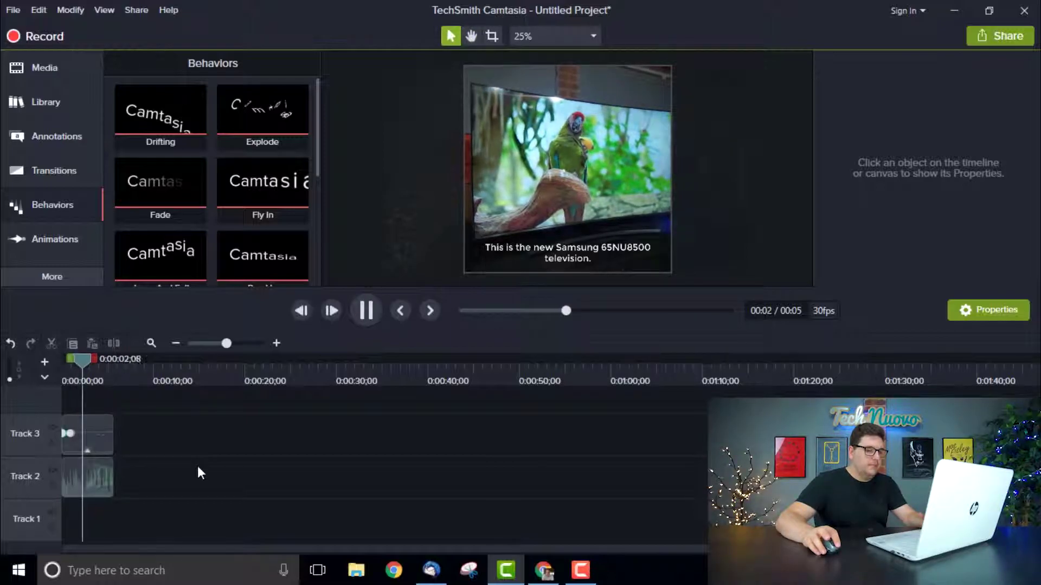
key("space")
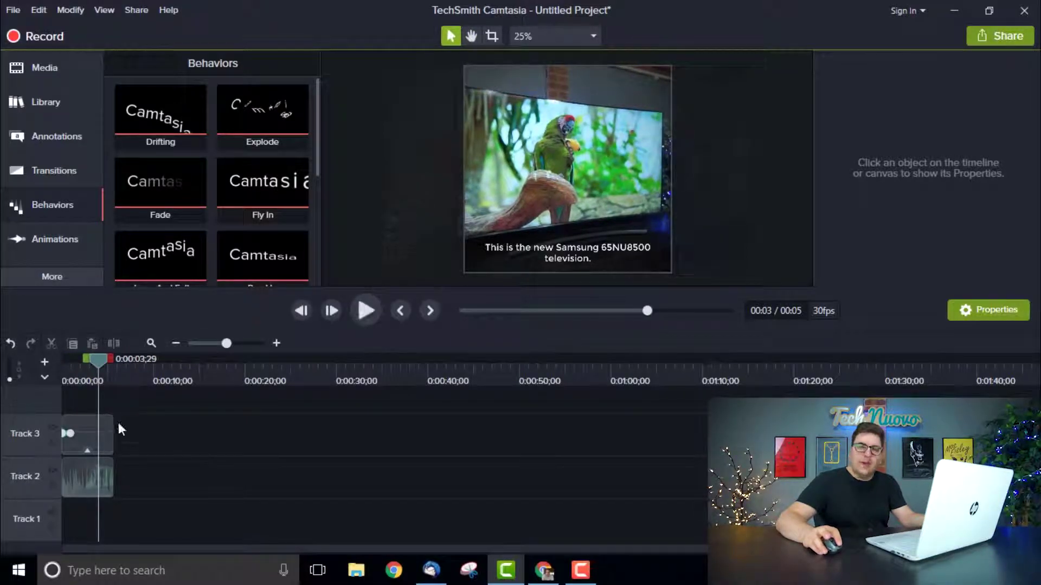
Step: Edit the audio of the Track 2 clip to silence it, and play the sequence on to 0:00:04;21
left_click_drag(96, 363, 76, 372)
left_click(95, 474)
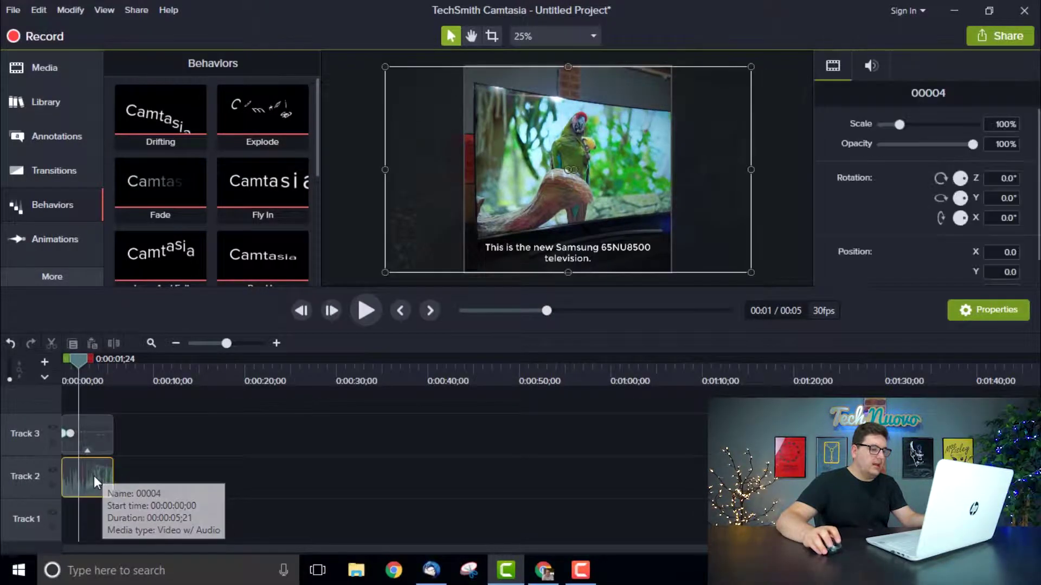
right_click(93, 476)
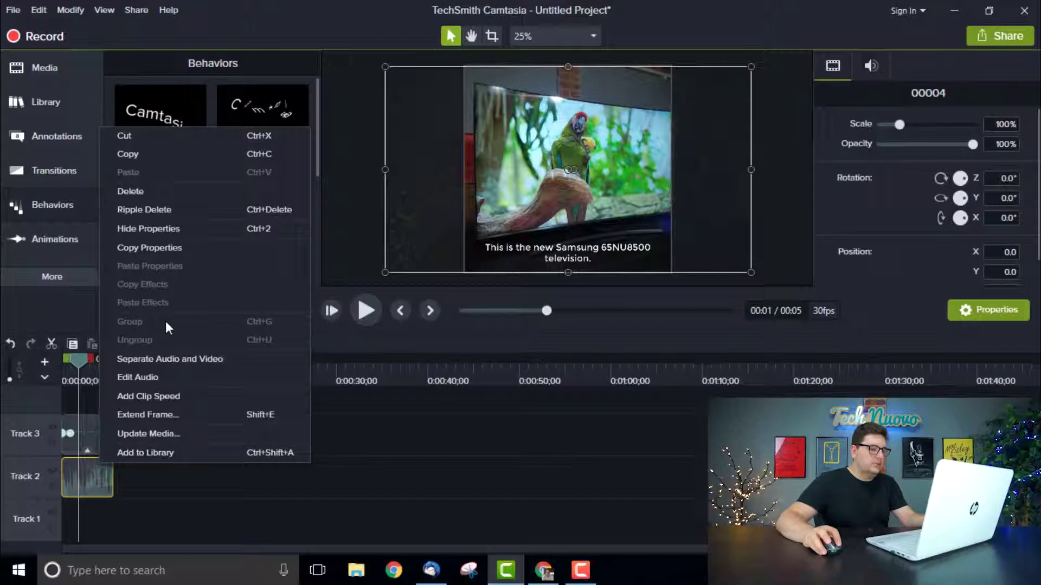
left_click(93, 475)
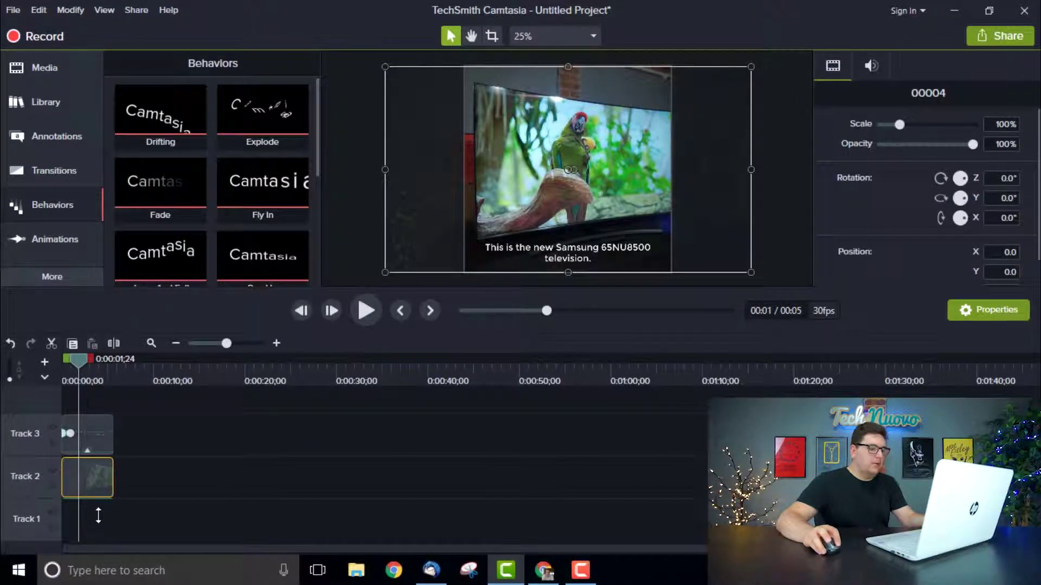
left_click(165, 490)
left_click_drag(83, 360, 94, 360)
key("space")
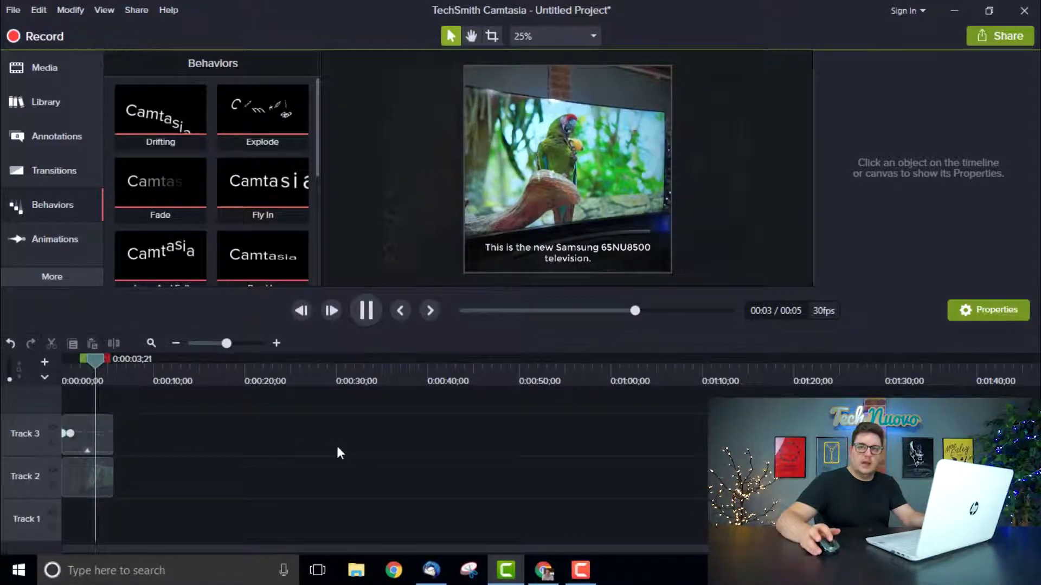
key("space")
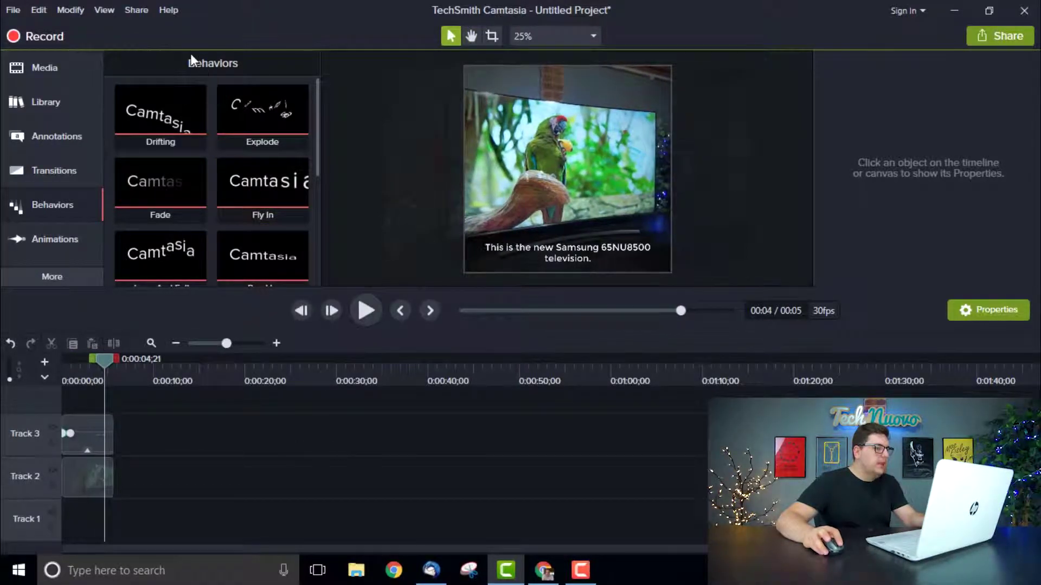
Step: Add a second custom animation to the callout on Track 3 at 0:00:04;21
left_click(67, 9)
mouse_move(92, 65)
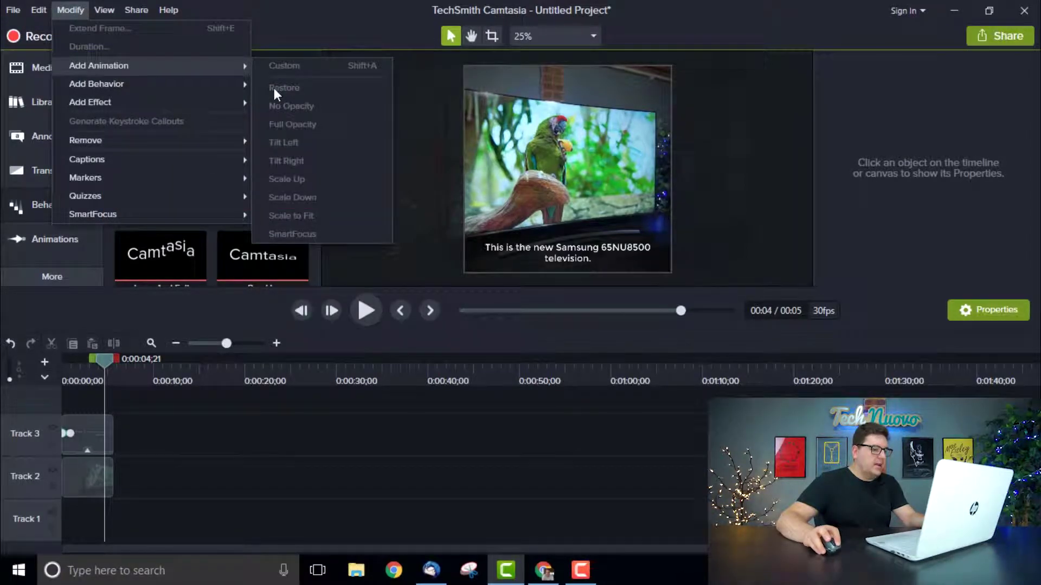
left_click(103, 424)
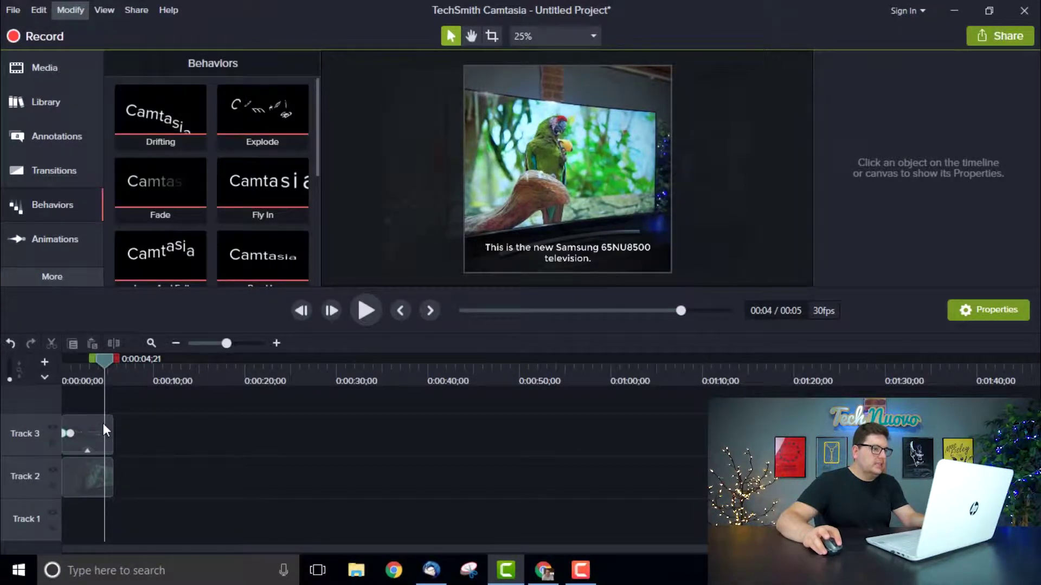
left_click(72, 11)
mouse_move(200, 70)
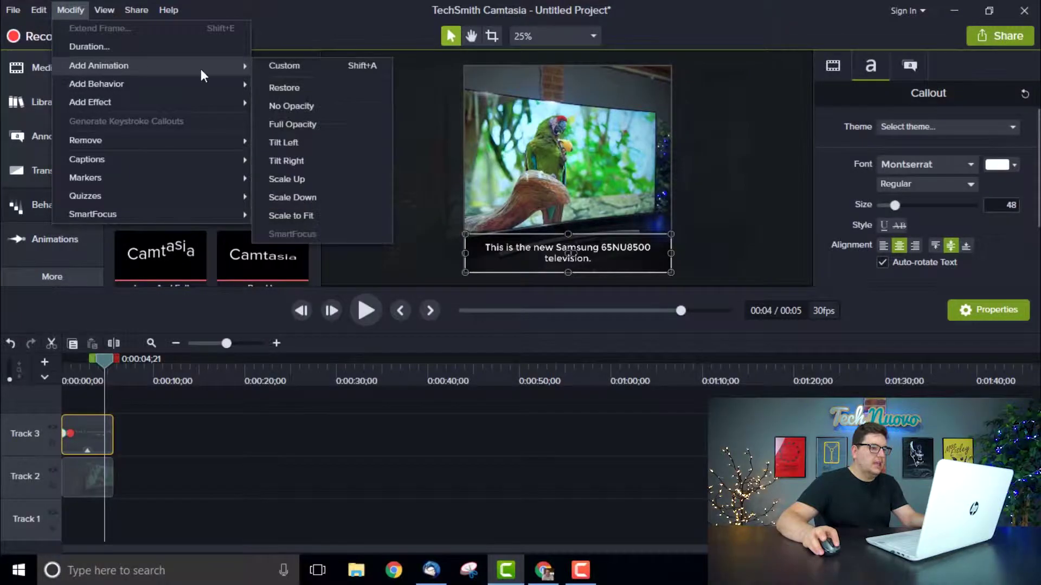
left_click(282, 68)
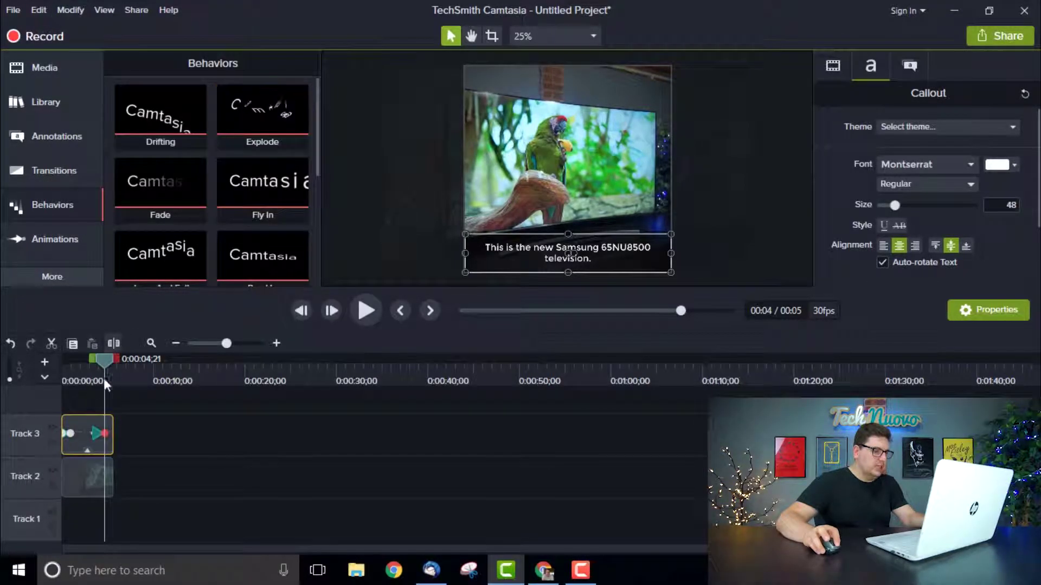
Step: Reposition the callout's closing animation to finish at 0:00:05;06 and move the caption straight down below the frame there
left_click(103, 440)
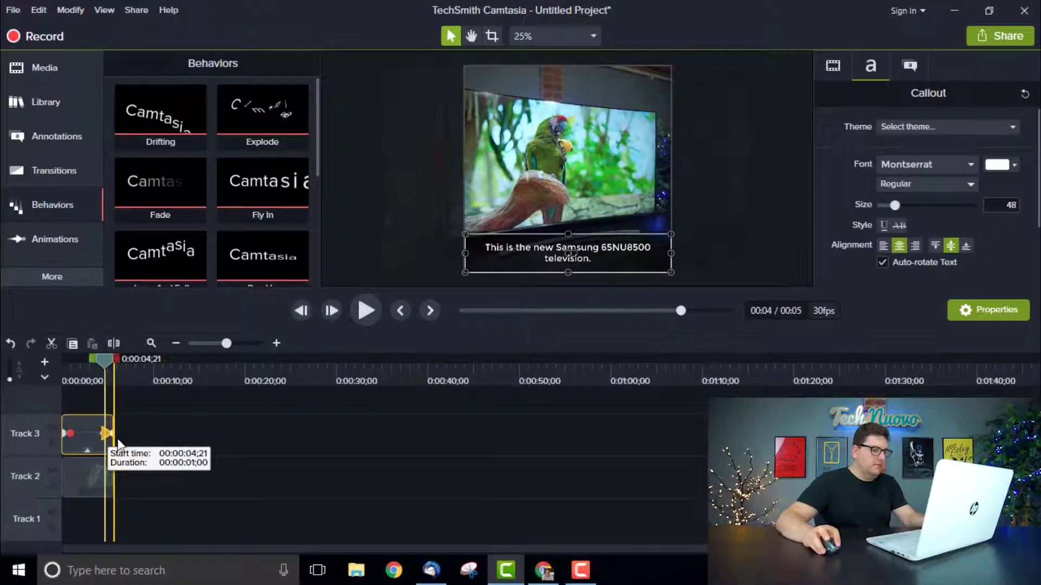
left_click_drag(117, 438, 117, 437)
left_click_drag(101, 359, 109, 360)
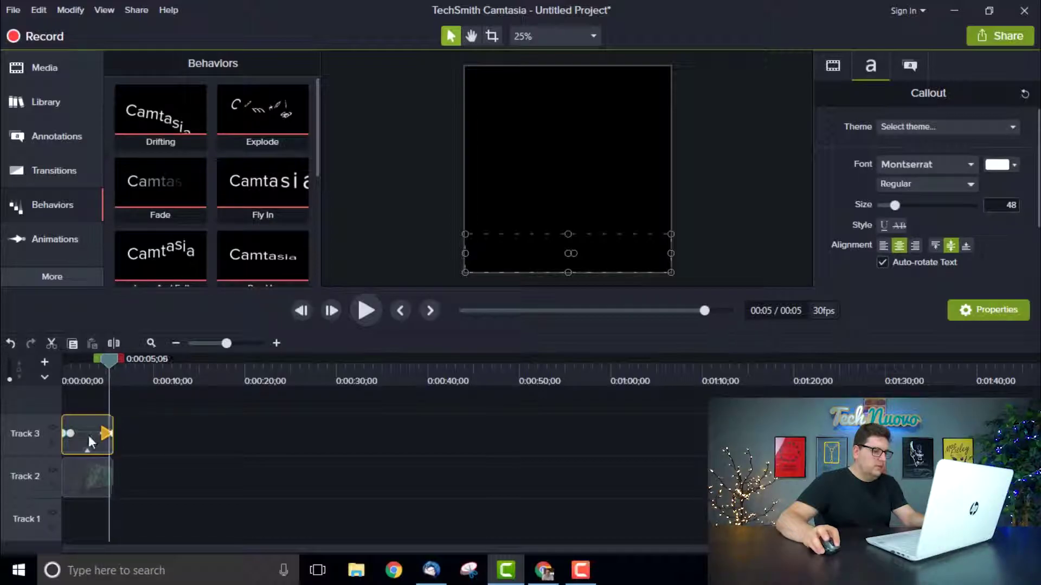
left_click_drag(105, 433, 96, 435)
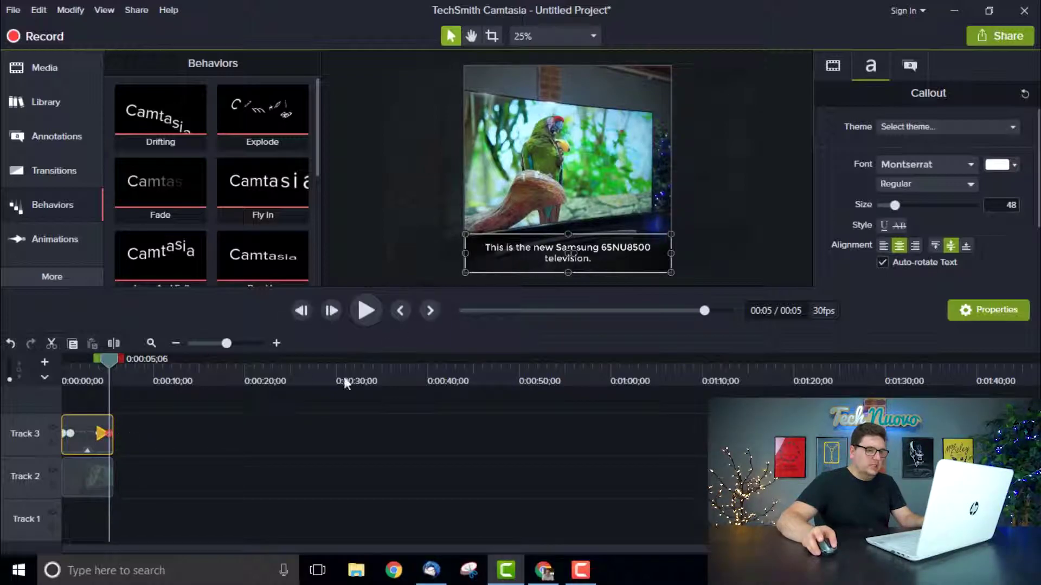
left_click_drag(495, 245, 495, 281)
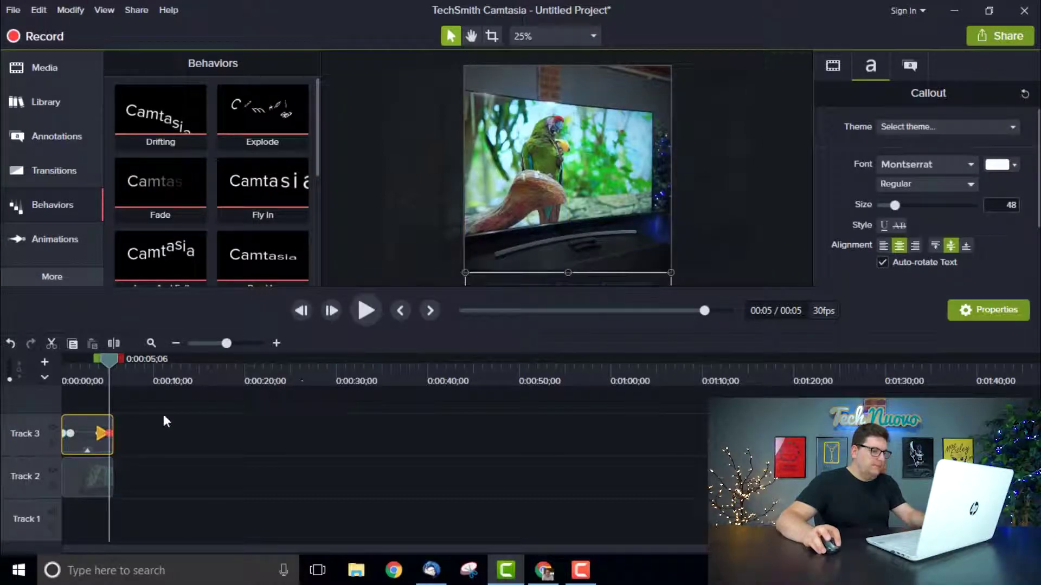
Step: Shift the closing animation to the very end of the callout and play the caption's slide-out
left_click(99, 439)
left_click_drag(103, 360, 92, 362)
key("space")
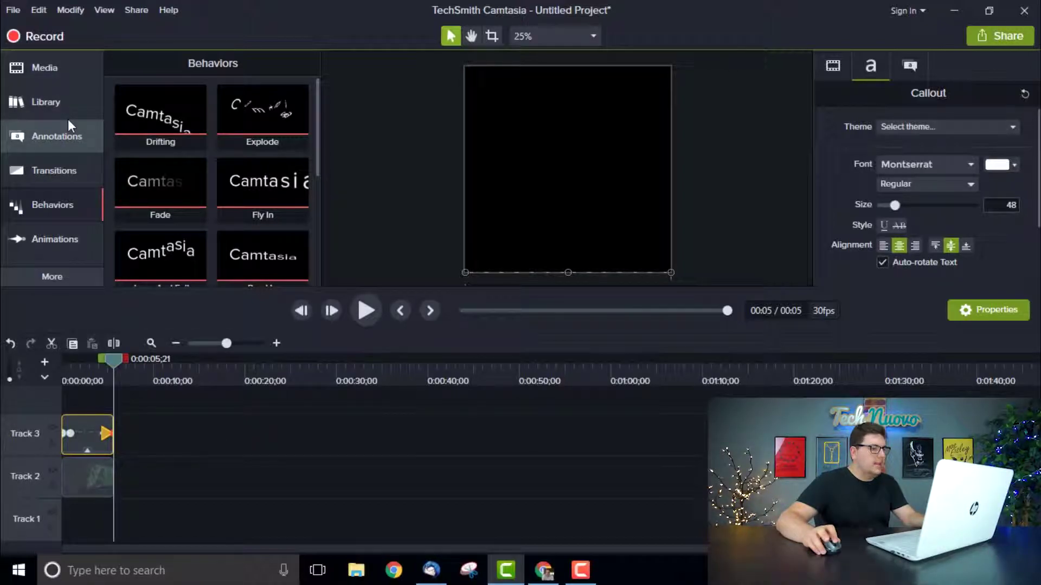
Step: Show the project's imported video clips in the Media Bin
left_click(58, 99)
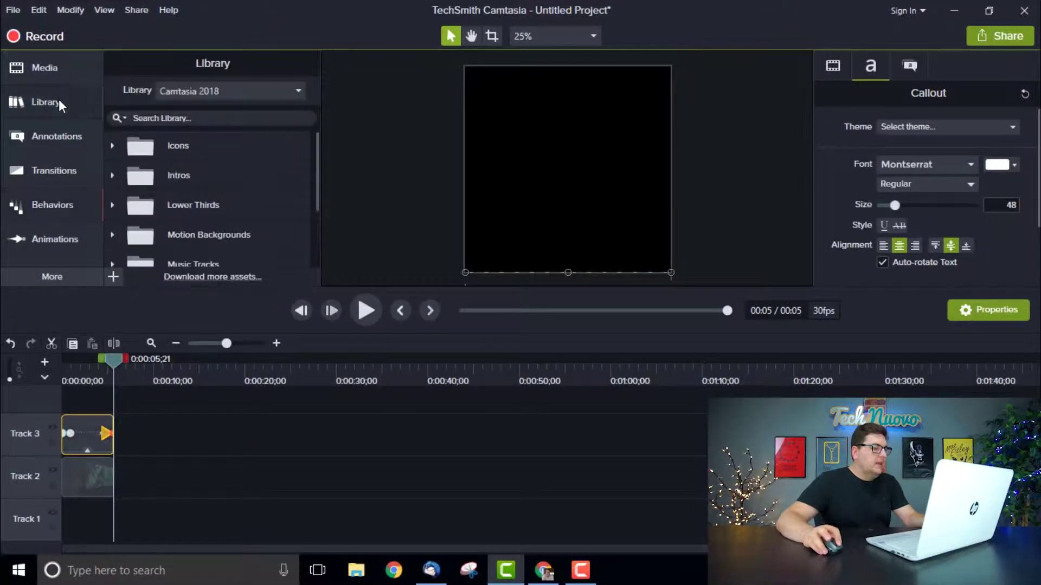
left_click(69, 79)
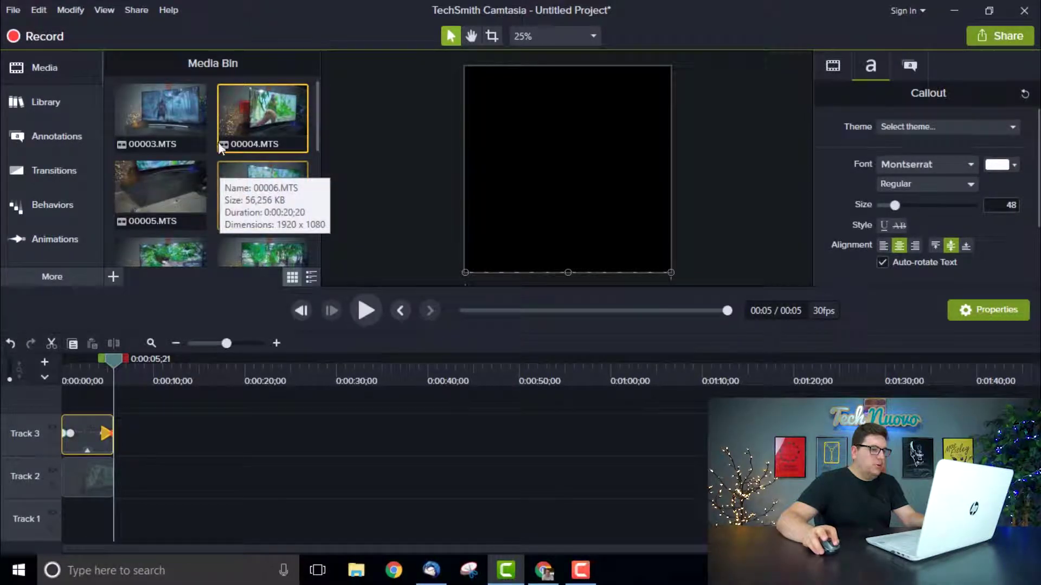
left_click_drag(166, 116, 137, 475)
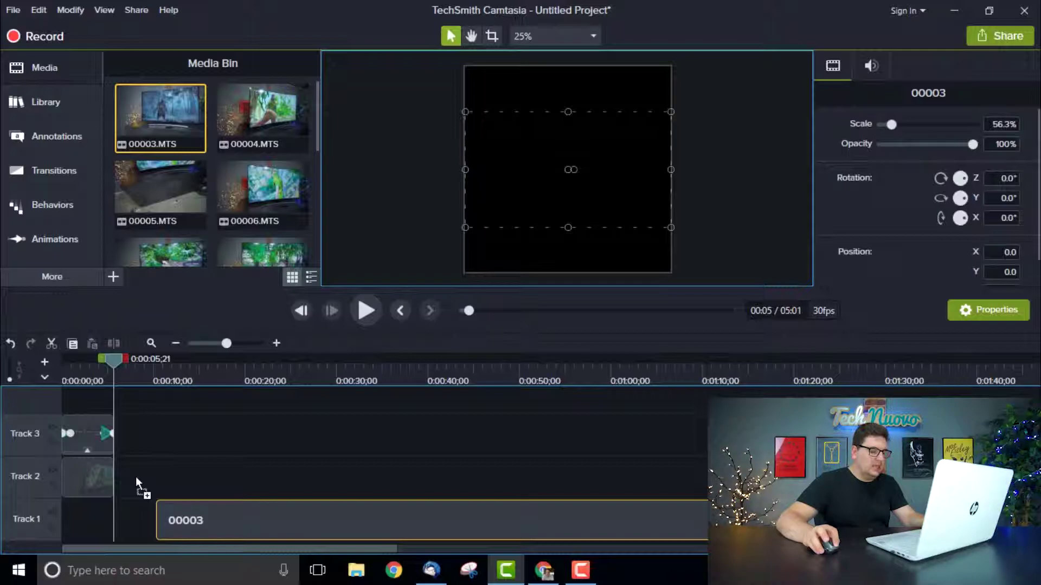
left_click_drag(139, 470, 180, 477)
left_click_drag(155, 362, 241, 369)
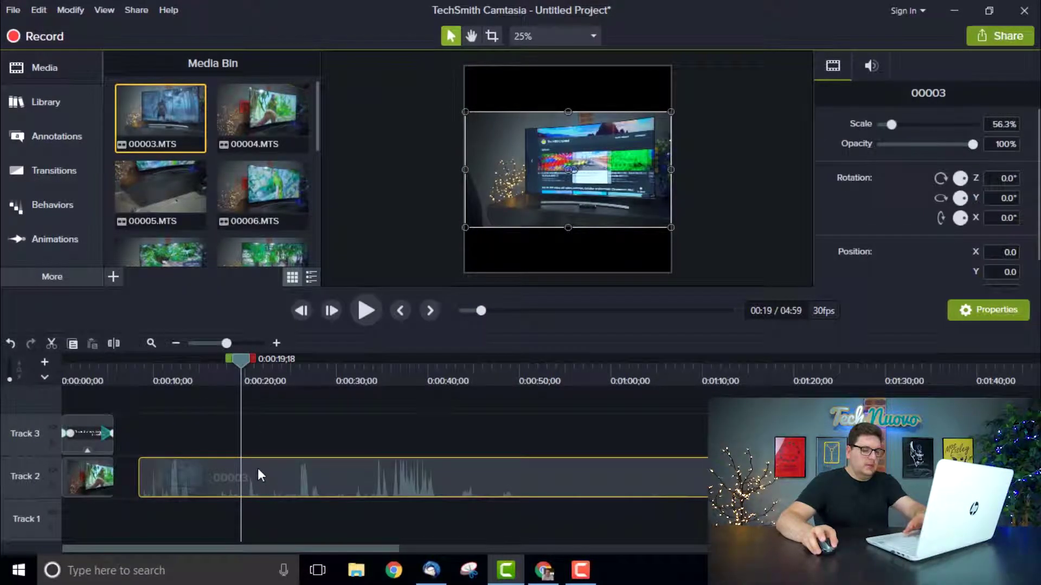
key("Delete")
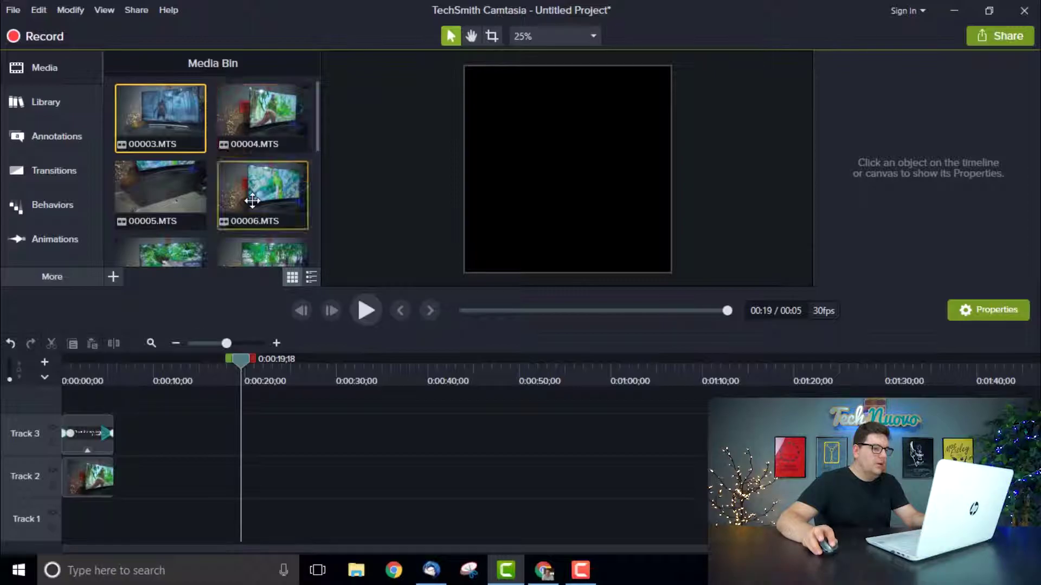
Step: Place clip 00012.MTS from the Media Bin on Track 2, starting at about 0:00:19, clear of the first clip
scroll(252, 201, "down", 2)
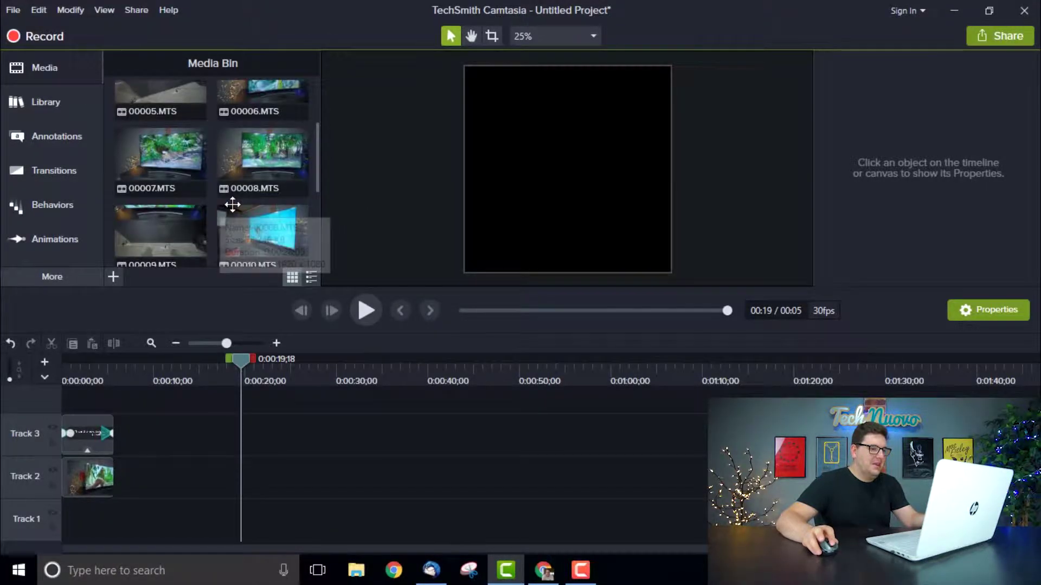
scroll(232, 205, "down", 1)
scroll(228, 214, "down", 1)
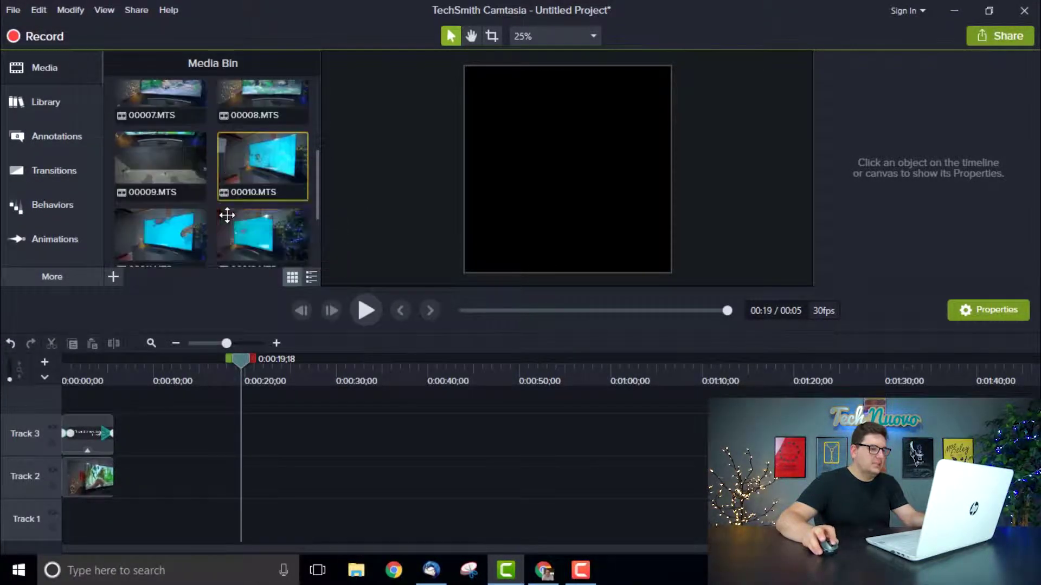
scroll(227, 215, "down", 1)
left_click_drag(225, 220, 219, 452)
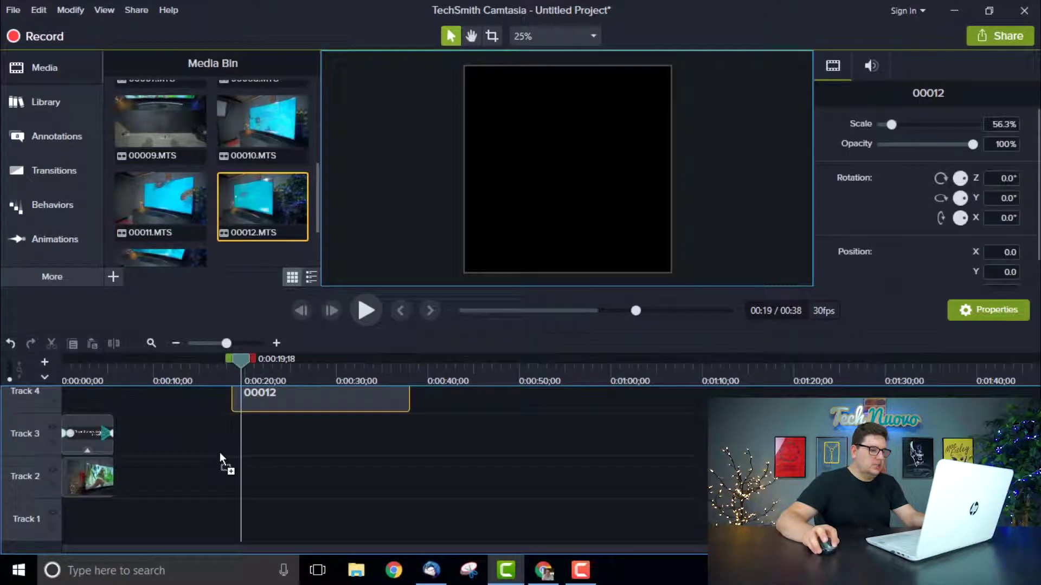
left_click_drag(161, 485, 246, 470)
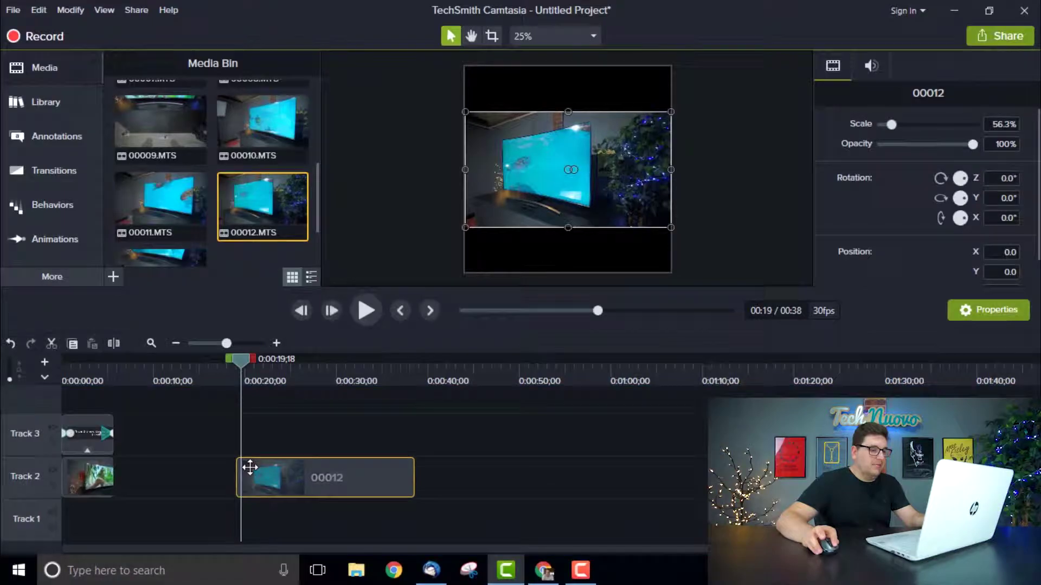
Step: Trim clip 00012 on Track 2 to start at 0:00:22;05 and end at about 0:00:35
left_click_drag(245, 360, 268, 362)
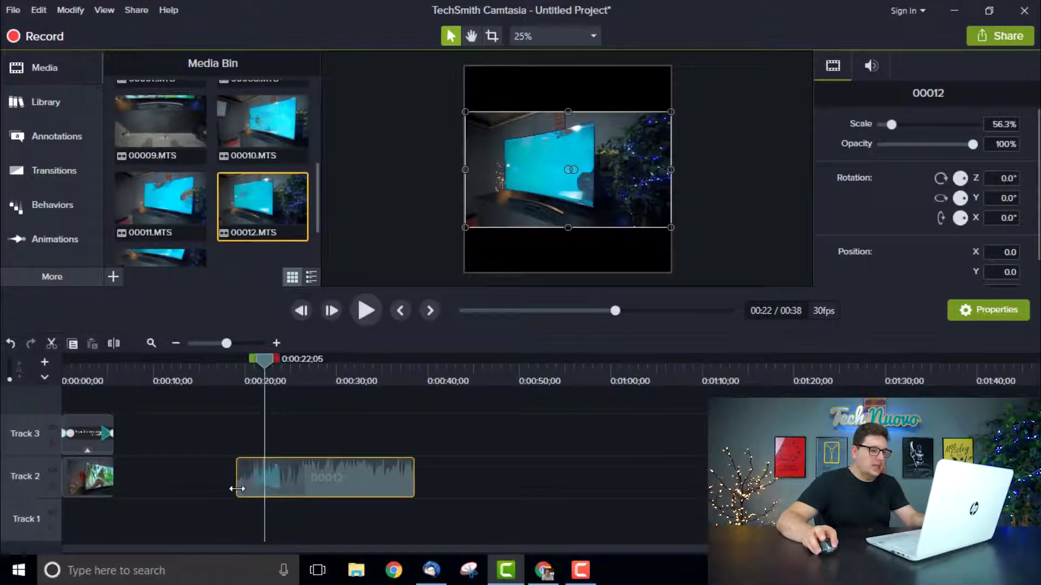
left_click_drag(237, 481, 265, 481)
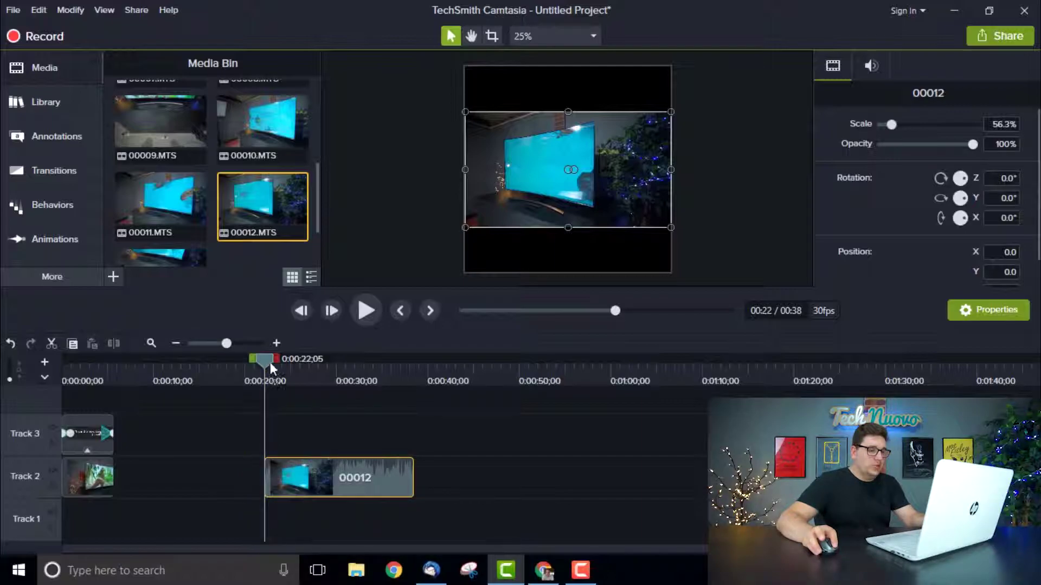
left_click_drag(266, 360, 391, 374)
left_click_drag(414, 478, 389, 479)
Step: Silence the audio of clip 00012 and move the clip directly against the end of the first clip on Track 2
right_click(332, 480)
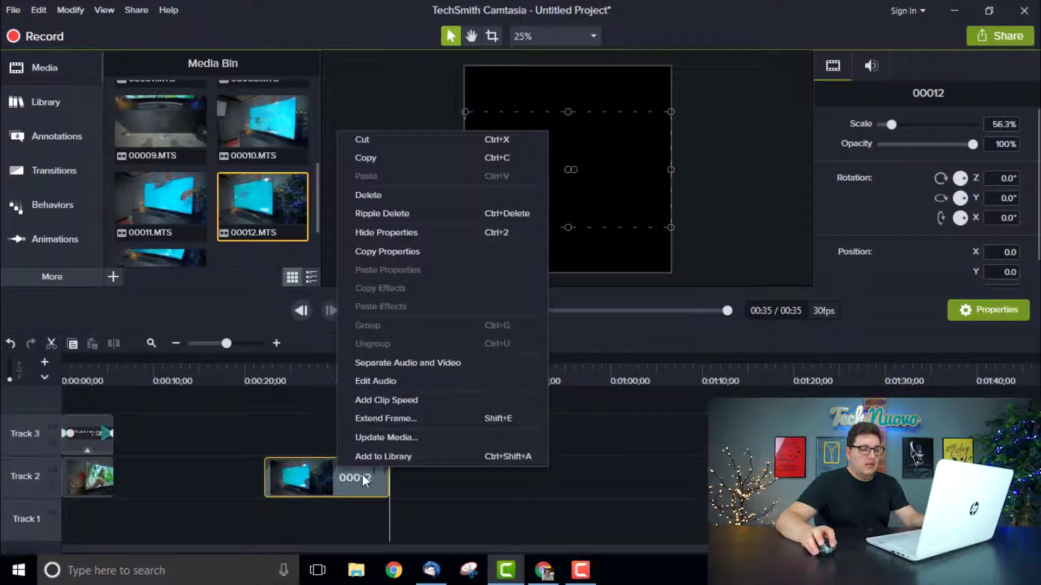
left_click(386, 384)
left_click_drag(348, 480, 205, 484)
Step: Duplicate the first callout on Track 3 above clip 00012, matching the clip's length, with its closing animation at the very end
left_click(179, 364)
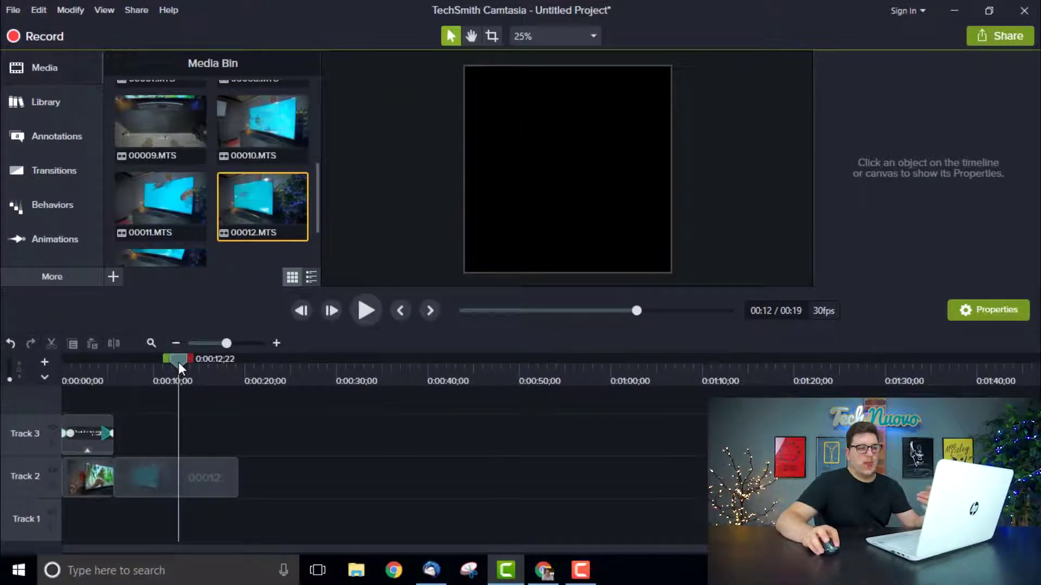
left_click(89, 432)
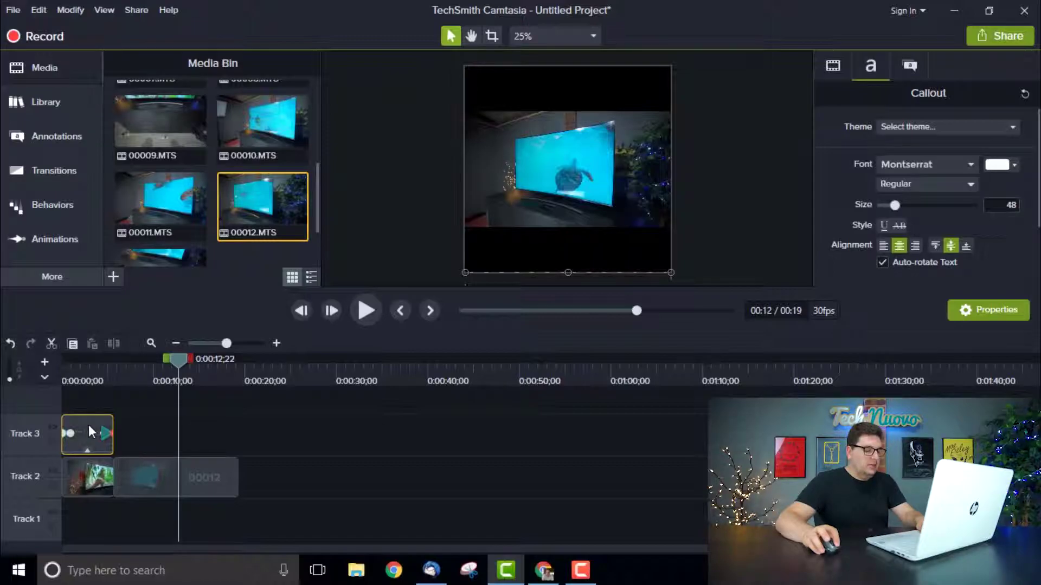
key("ctrl+c")
key("ctrl+v")
left_click_drag(202, 515, 234, 447)
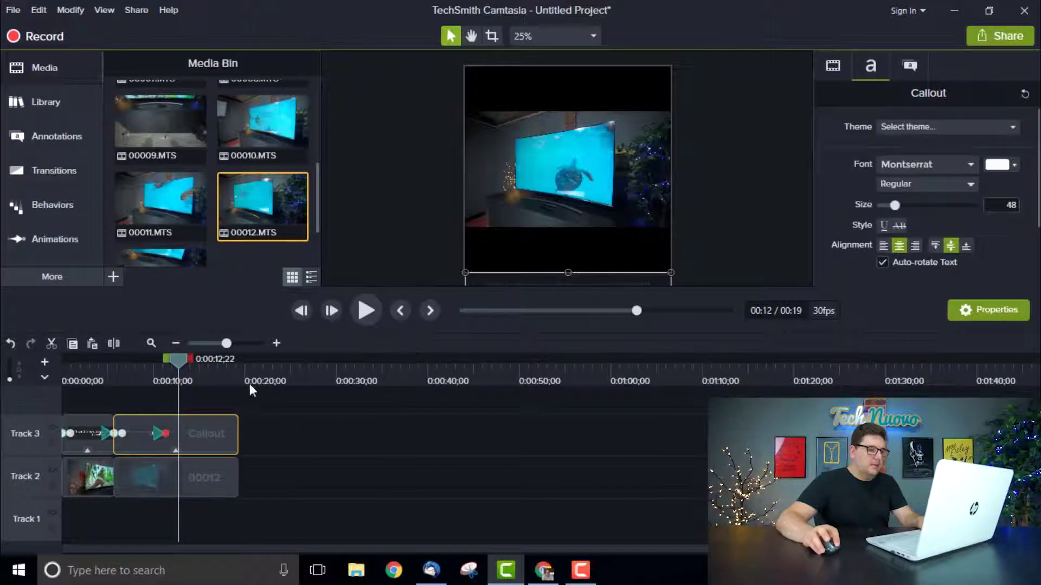
left_click_drag(155, 437, 231, 434)
Step: Replace the second callout's text with "Which can produce stunning 4K content as well as produce the latest HDR10+ images."
double_click(561, 248)
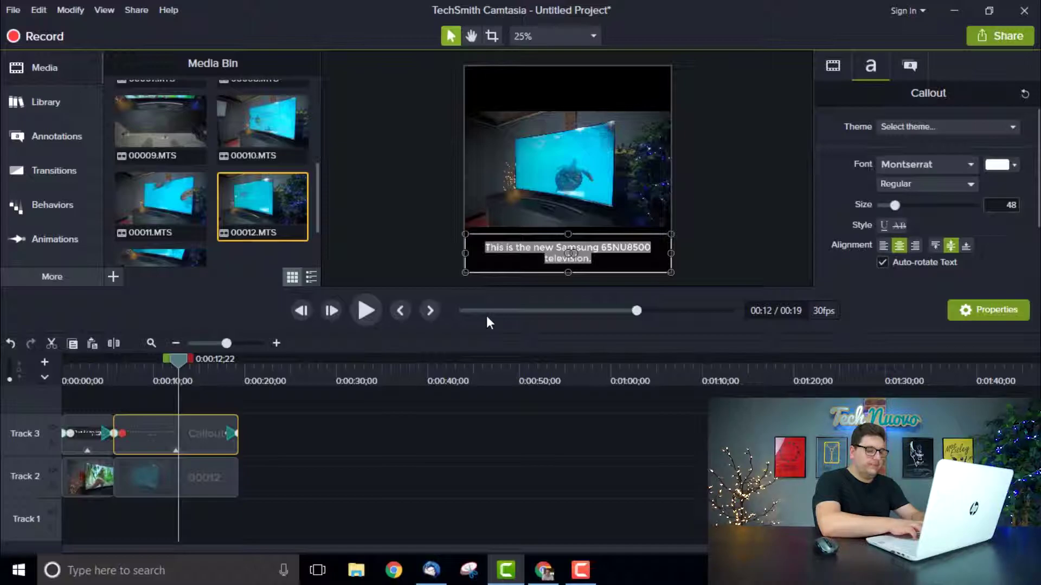
type("Wh")
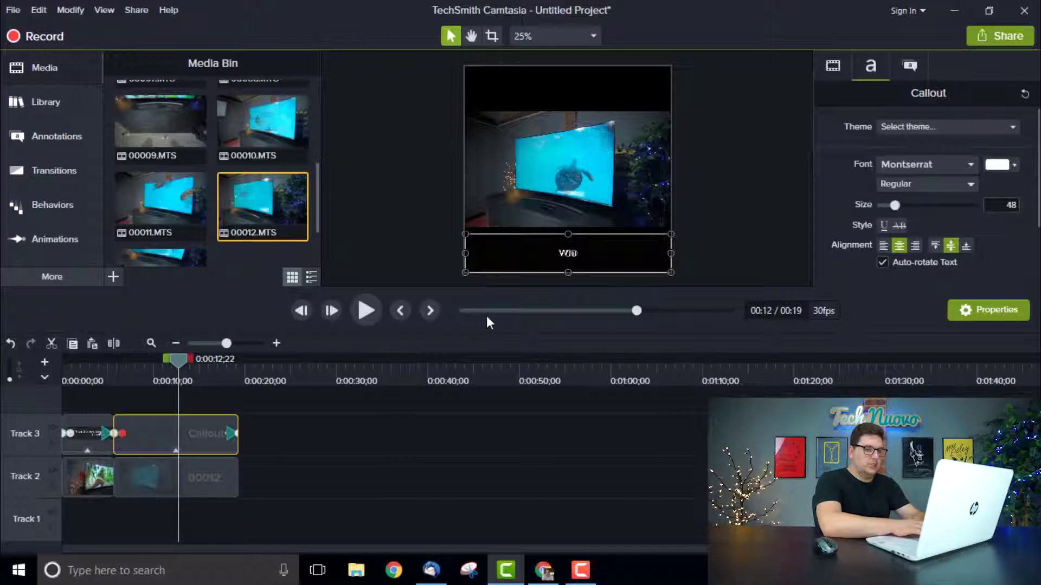
type("ich can produce s")
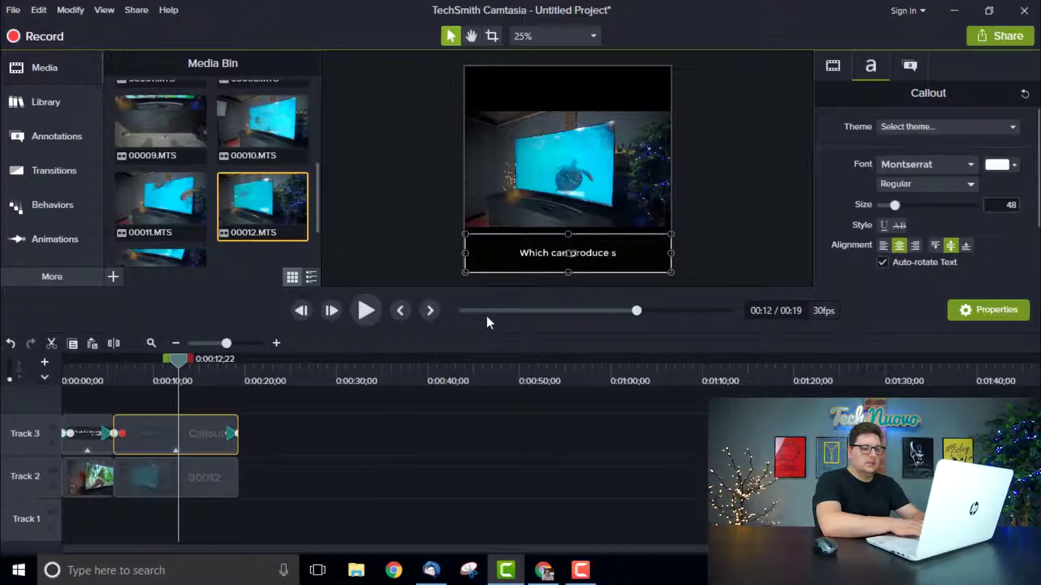
type("tunning 4K")
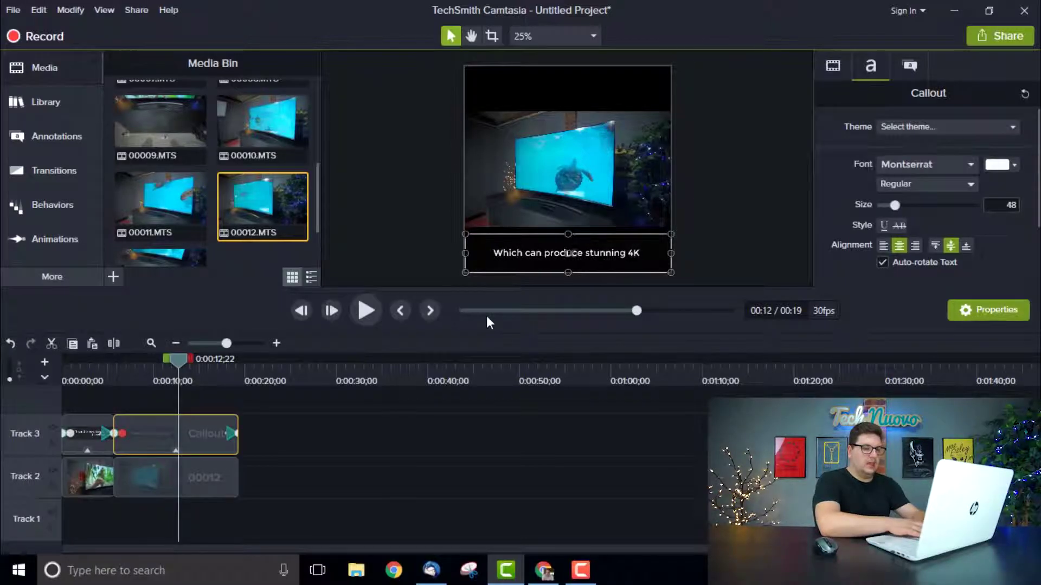
type(" content a")
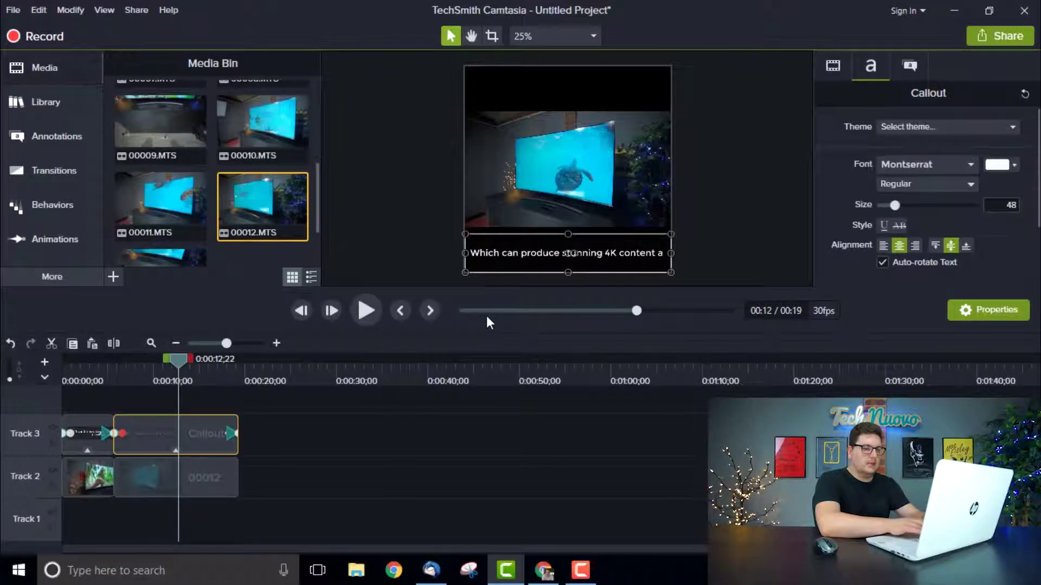
type("s well as")
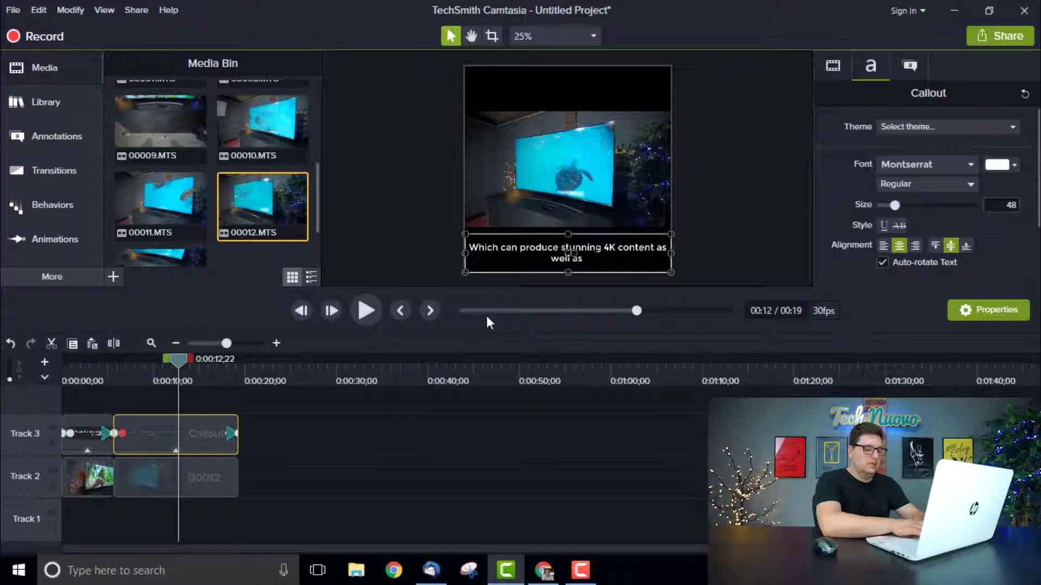
type(" produce the l")
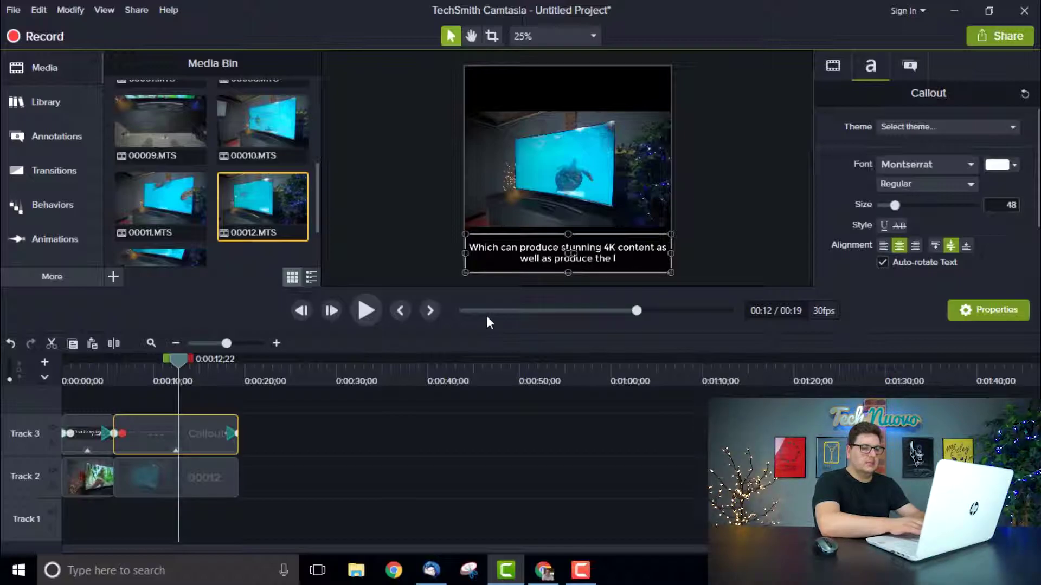
type("atest HD")
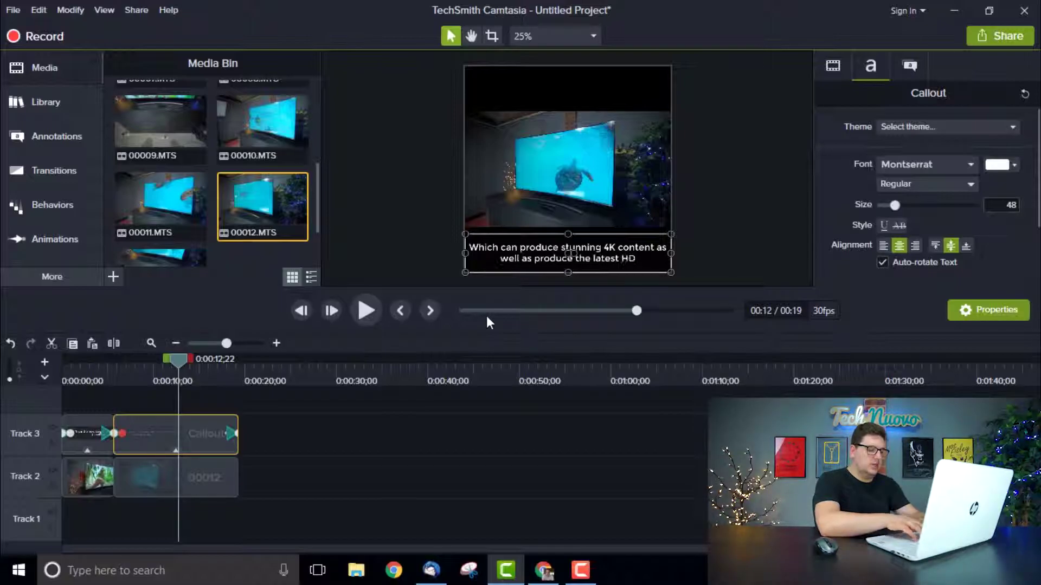
type("R10")
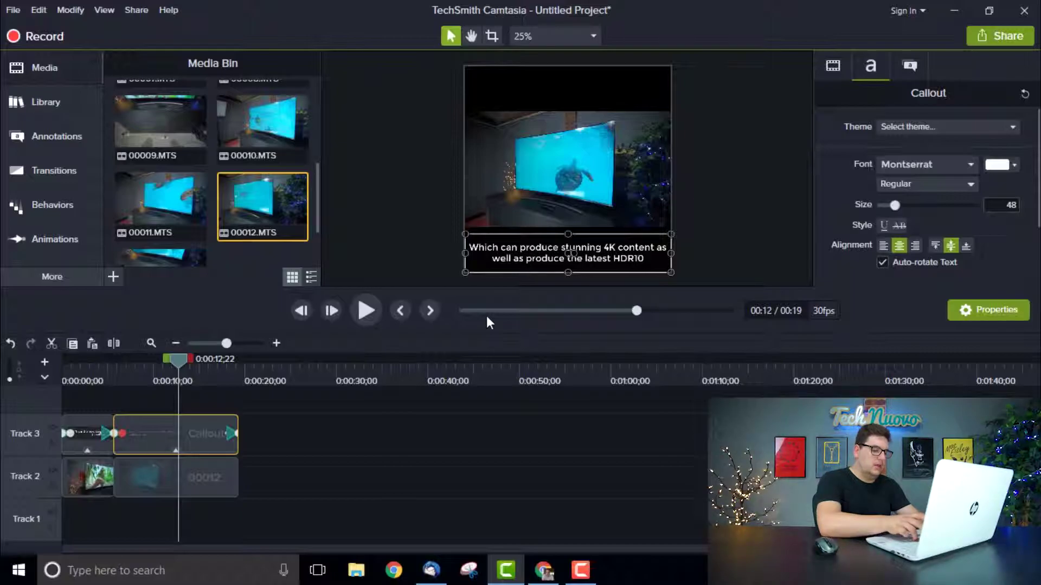
type("+ images.")
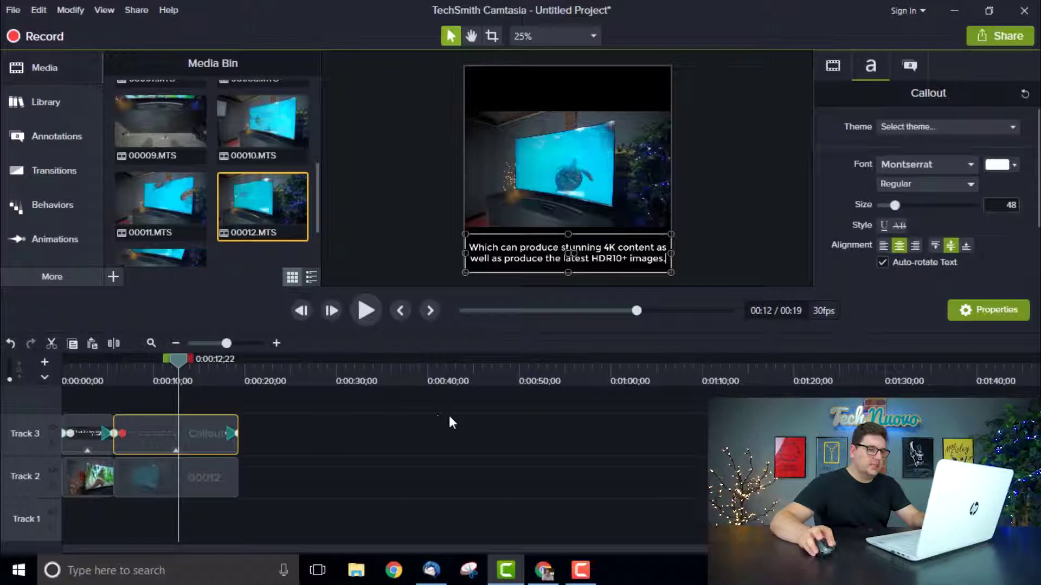
left_click(458, 439)
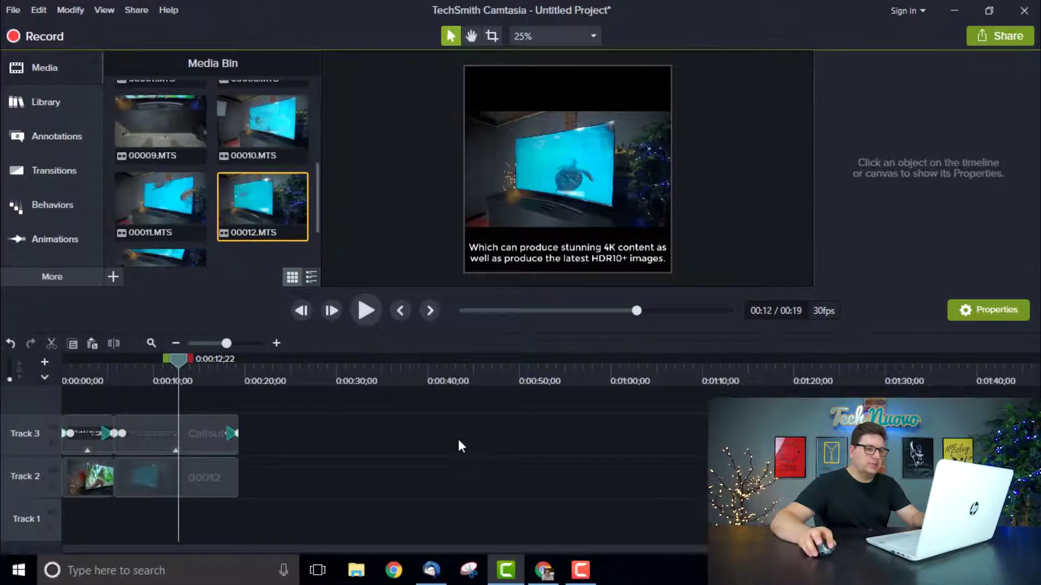
Step: Scale clip 00012 on Track 2 to 102% so it fills the square frame
left_click(219, 476)
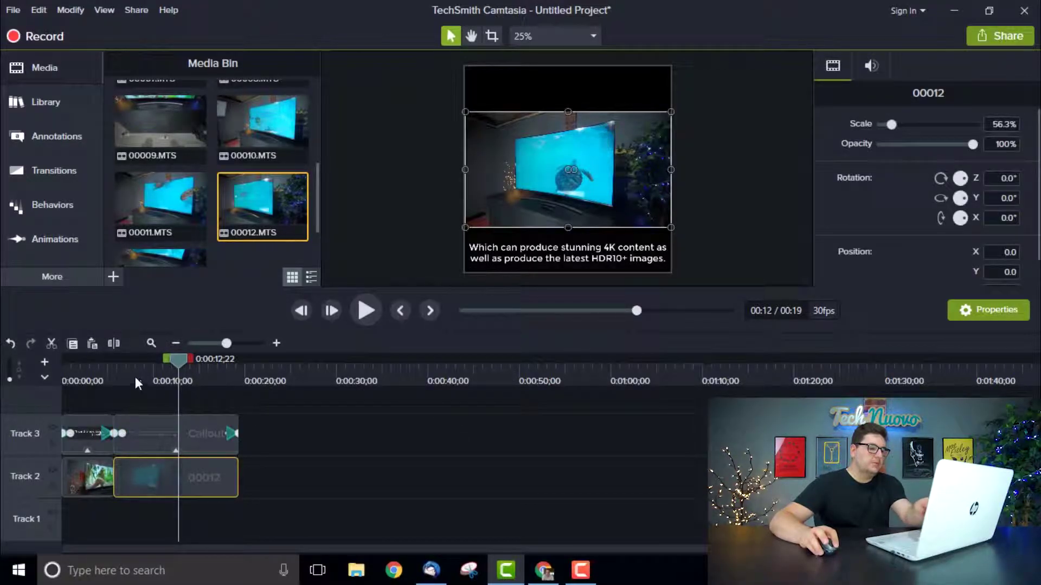
left_click(80, 362)
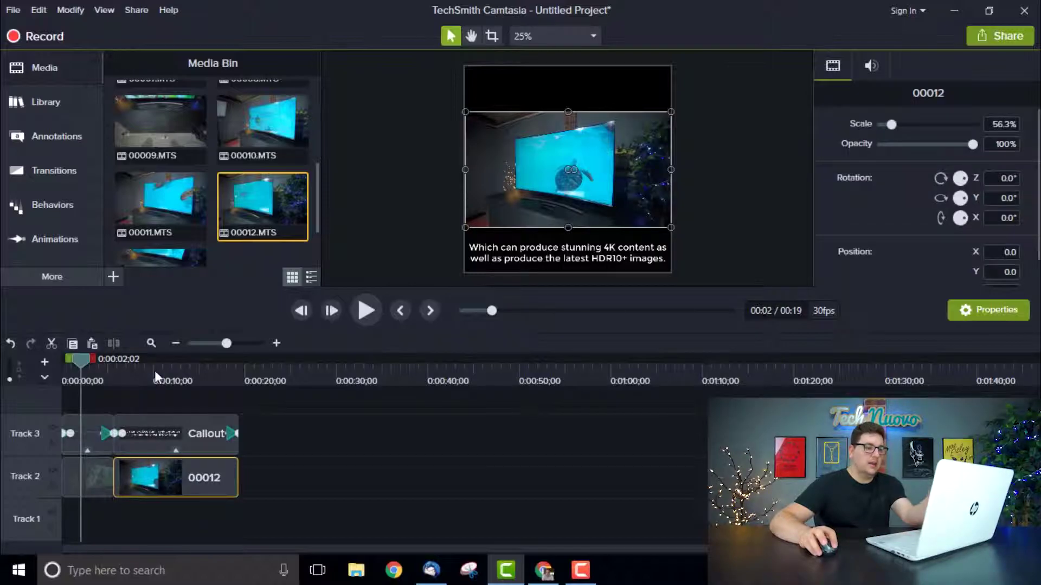
left_click(173, 373)
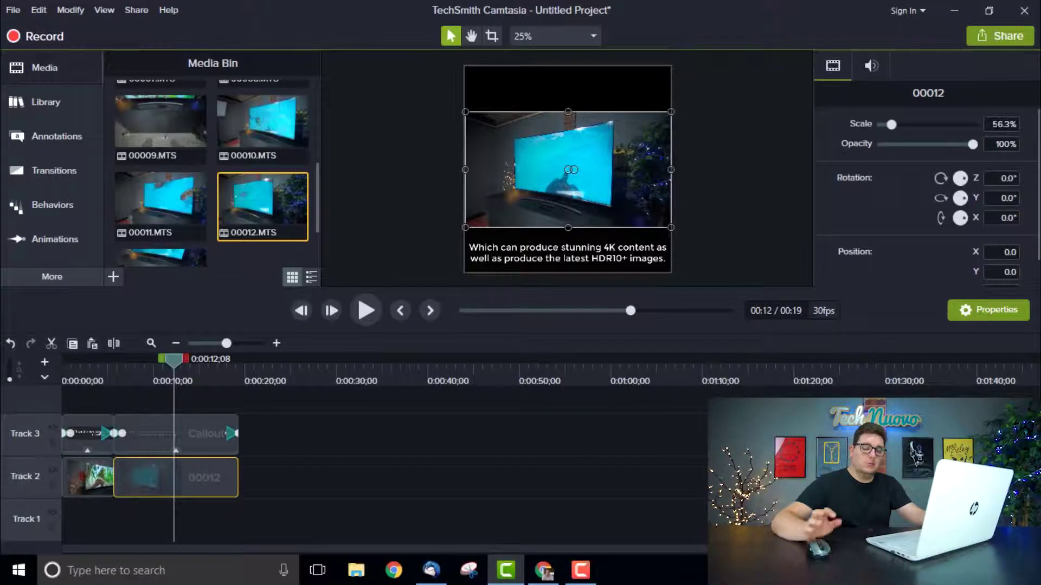
left_click(1003, 124)
type("102")
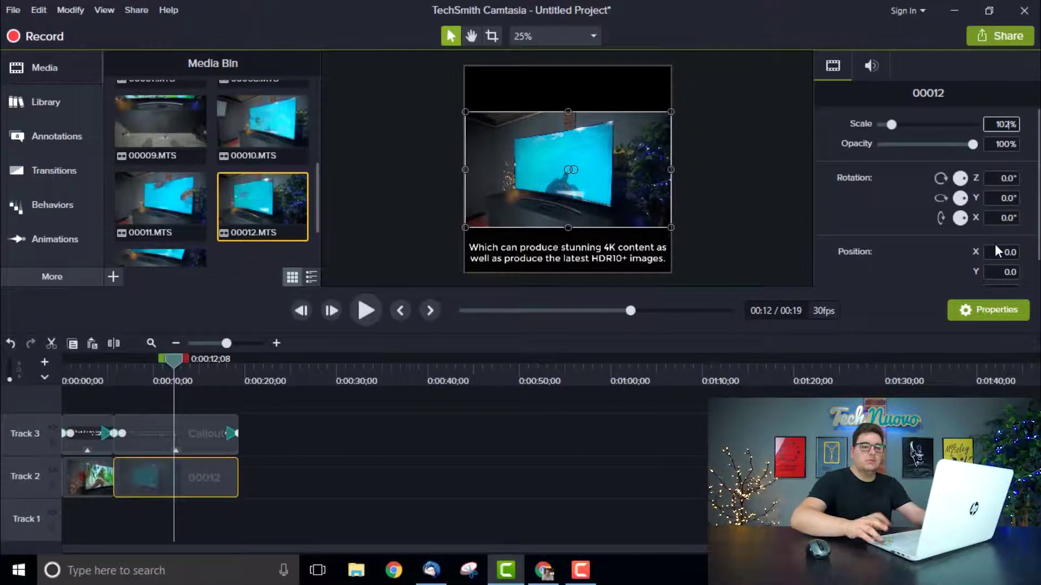
key("Return")
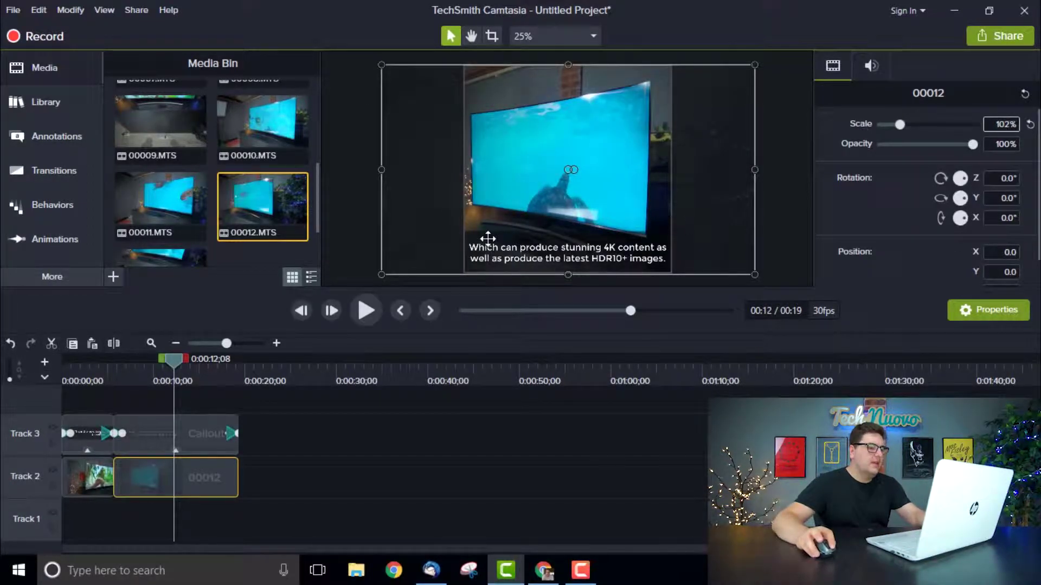
Step: Play the sequence from the start to check the scaled clip and the second caption's slide-in
mouse_move(167, 362)
left_mouse_down()
mouse_move(222, 369)
mouse_move(158, 370)
left_mouse_up()
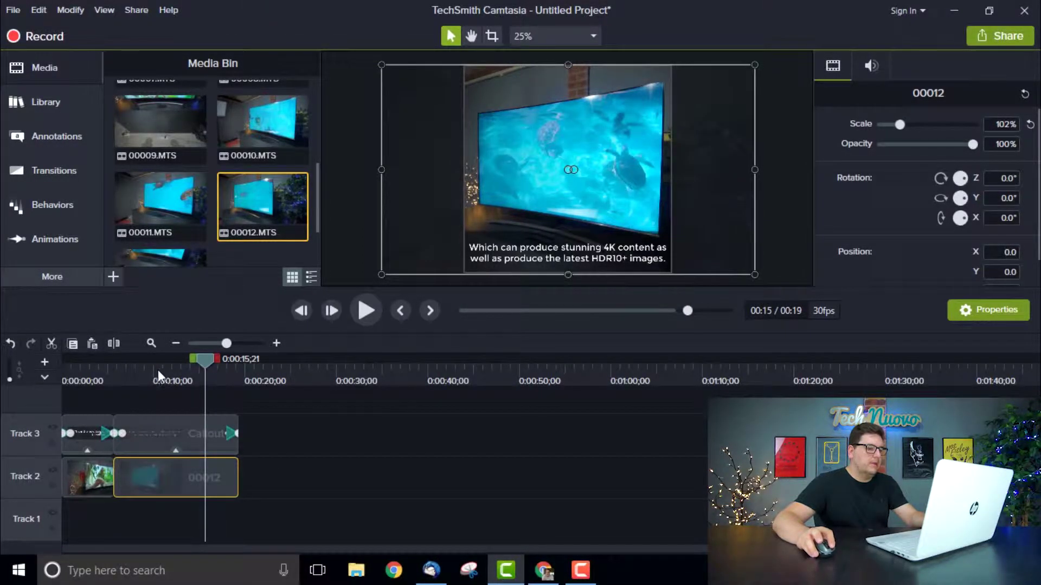
key("space")
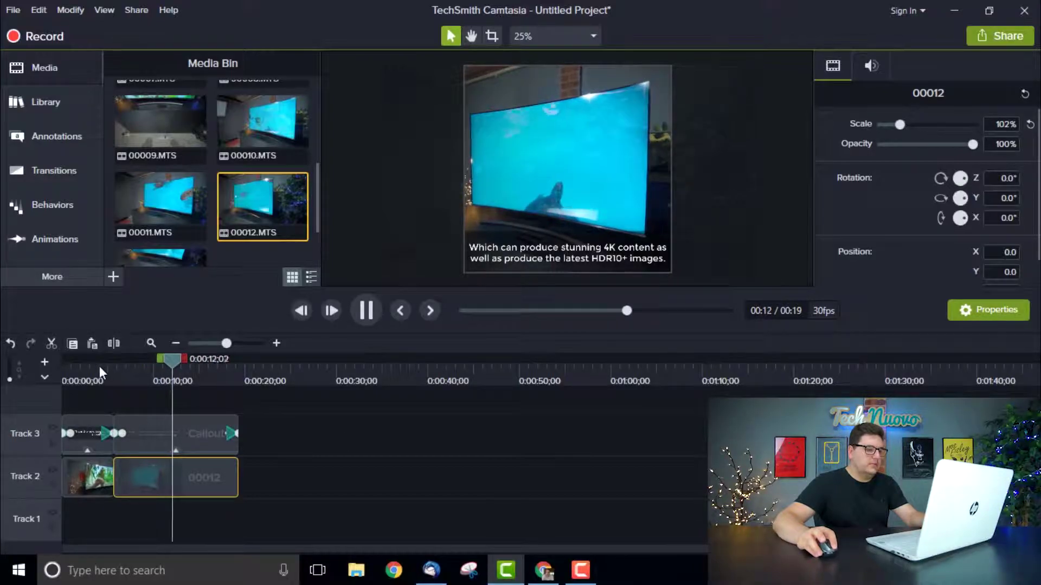
left_click_drag(99, 365, 20, 366)
key("space")
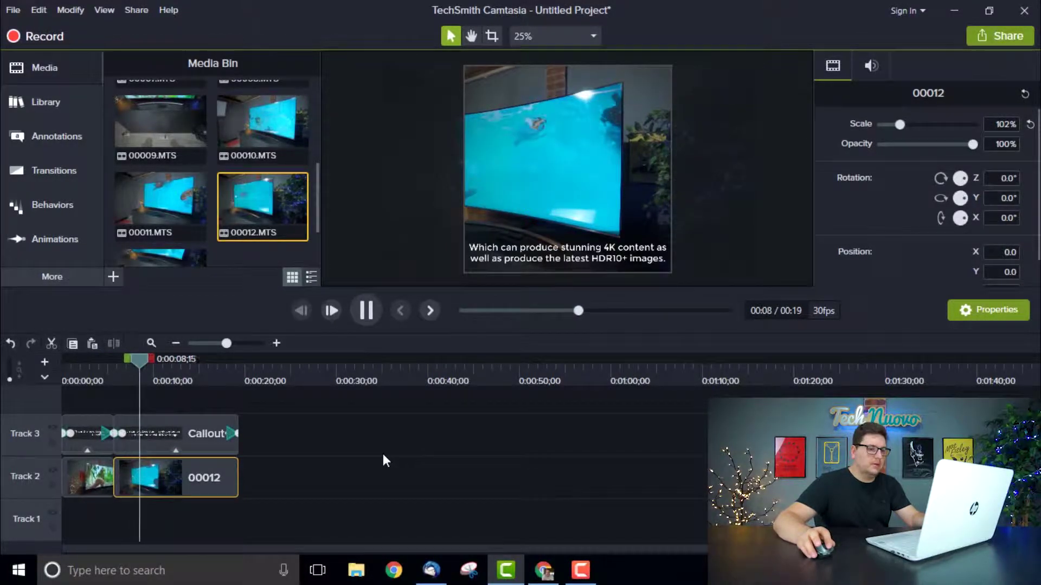
left_click(168, 443)
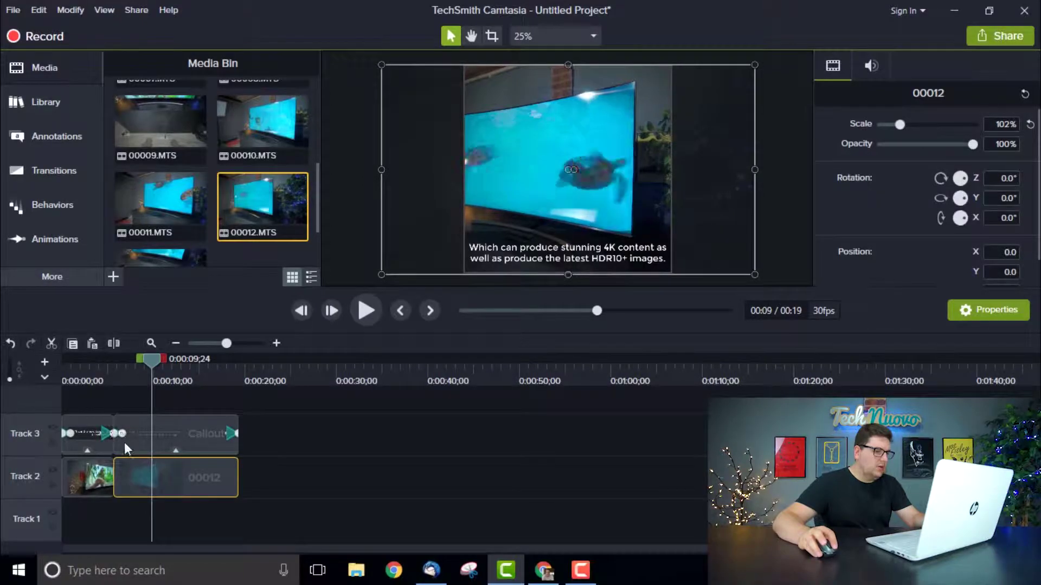
Step: Lengthen the second callout's opening slide-in animation so that it ends at 0:00:06;23
left_click_drag(139, 370, 131, 366)
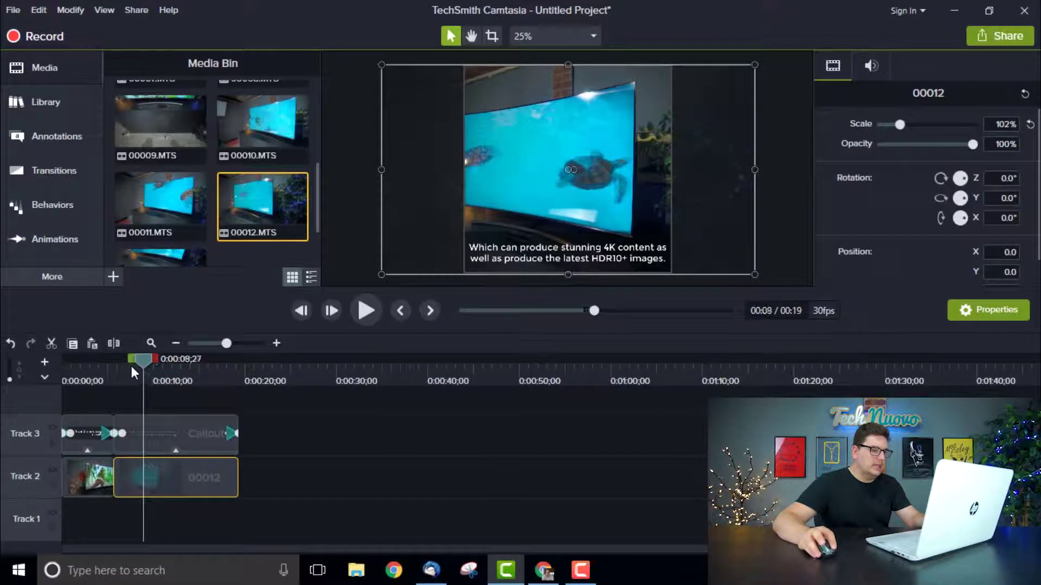
left_click(230, 344)
left_click_drag(241, 351, 245, 347)
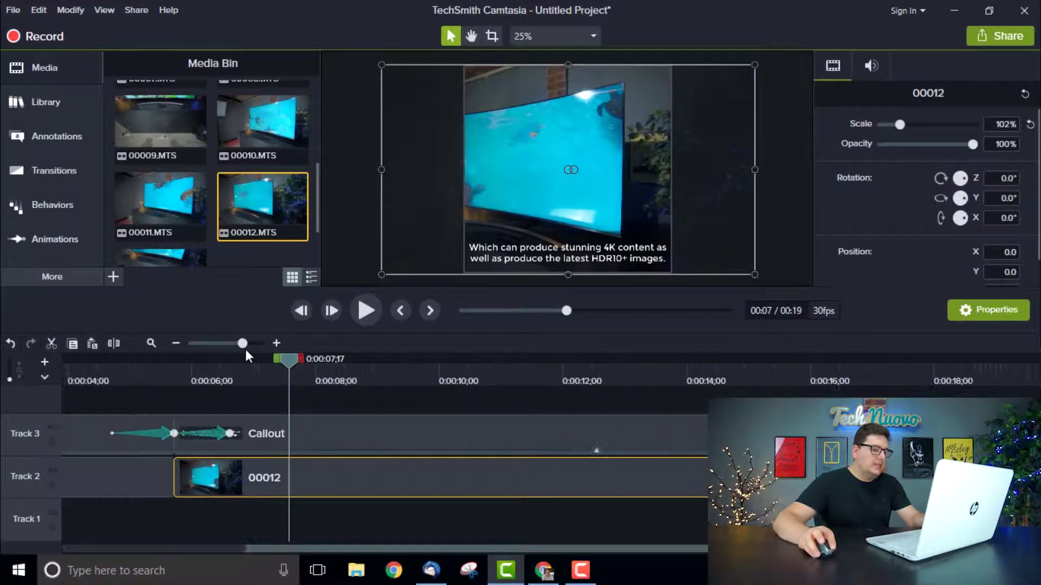
left_click(269, 433)
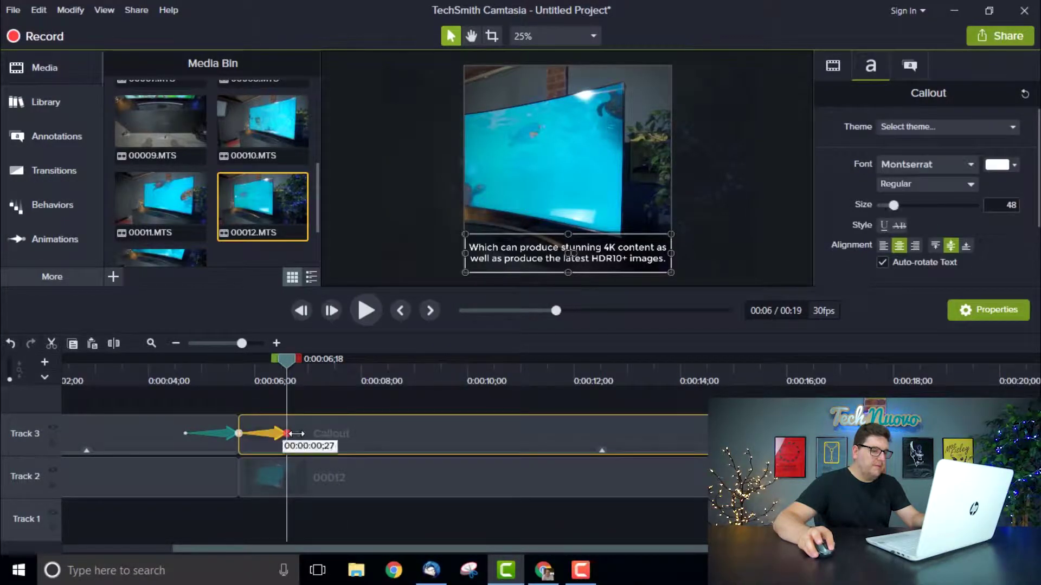
left_click_drag(301, 434, 309, 434)
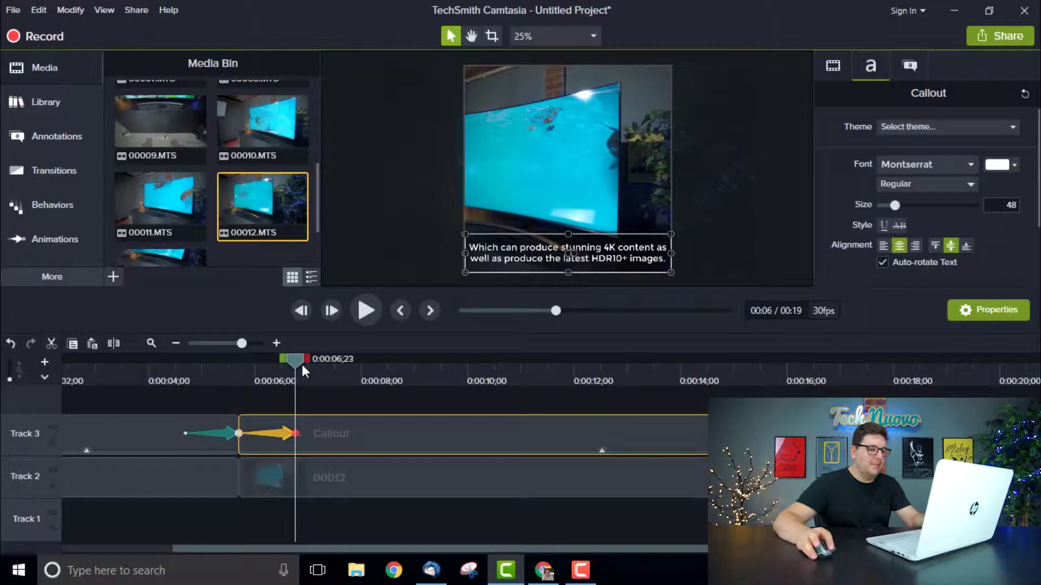
mouse_move(246, 343)
left_mouse_down()
mouse_move(214, 345)
mouse_move(230, 345)
left_mouse_up()
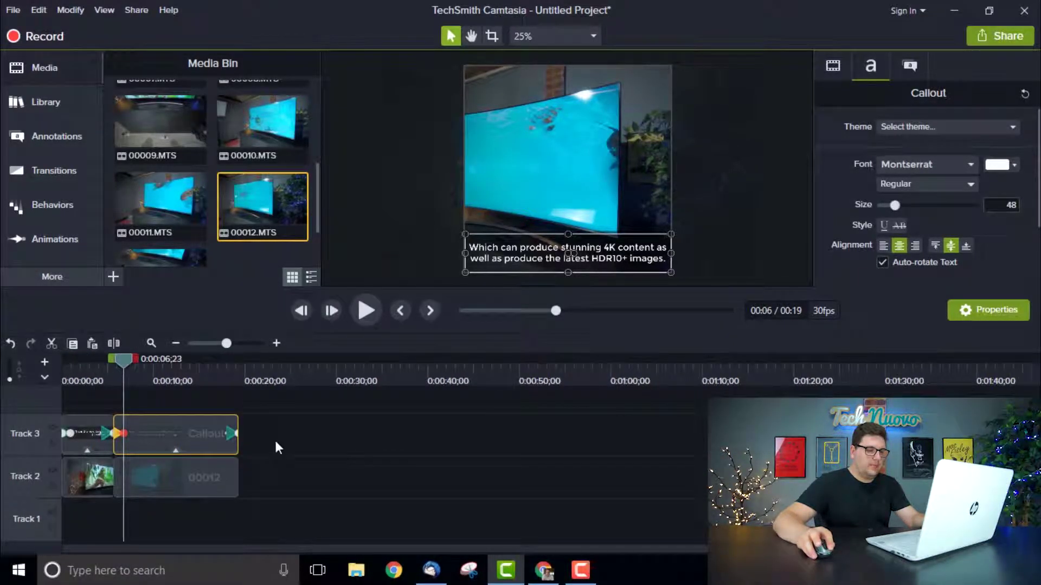
left_click(287, 454)
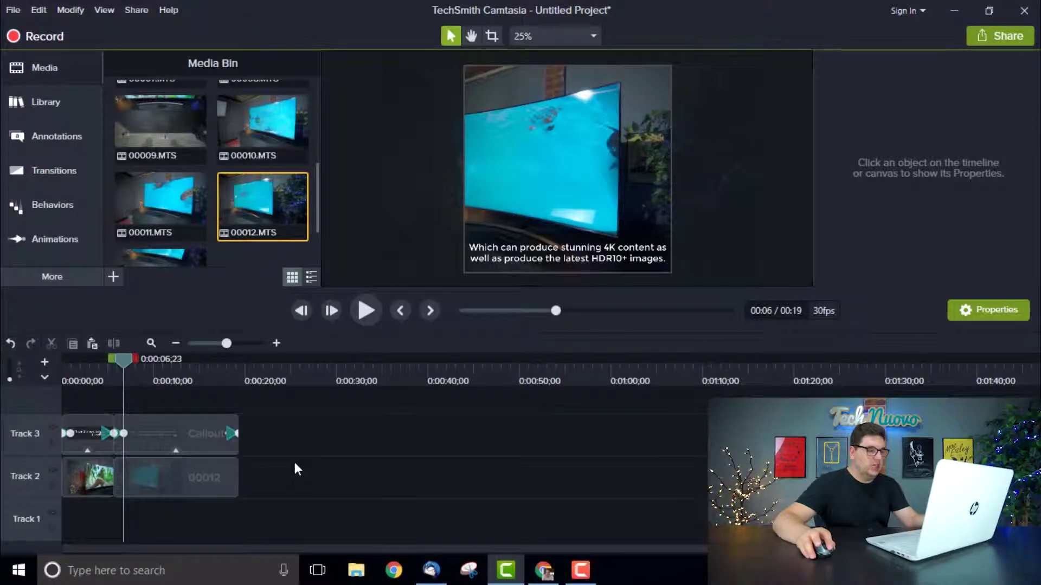
key("super")
key("super")
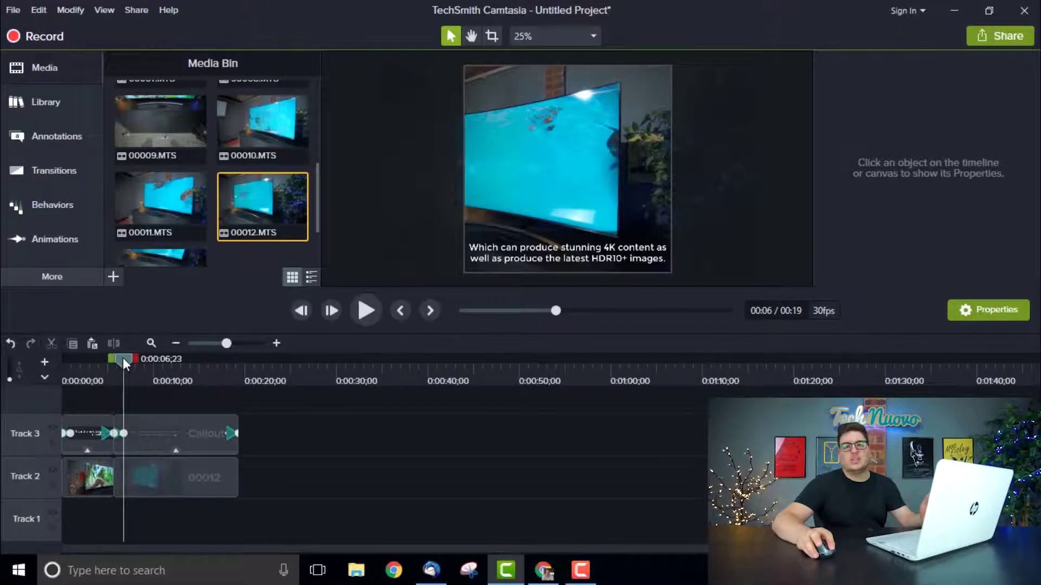
left_click_drag(122, 356, 151, 356)
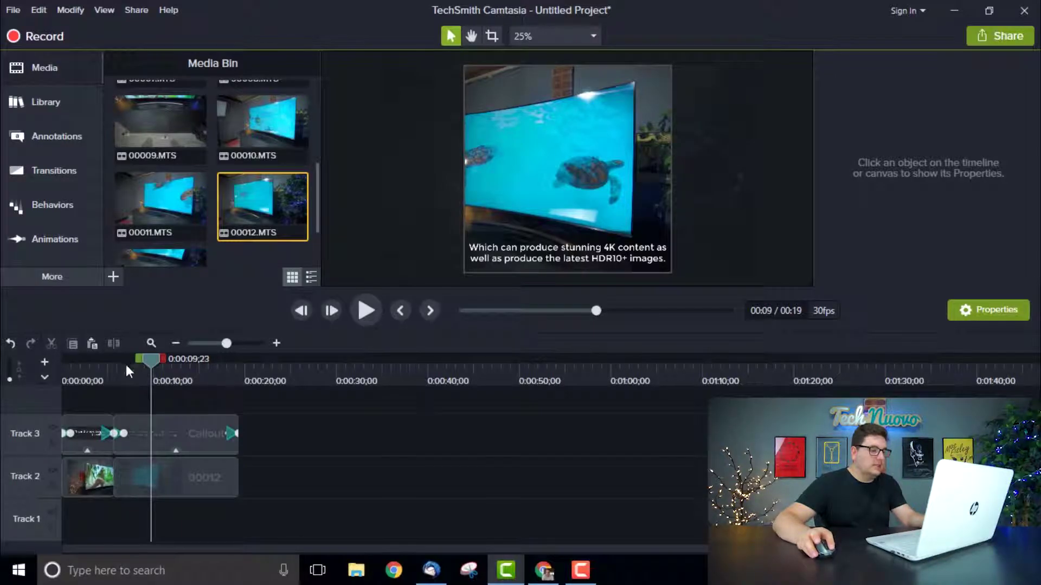
scroll(216, 232, "up", 4)
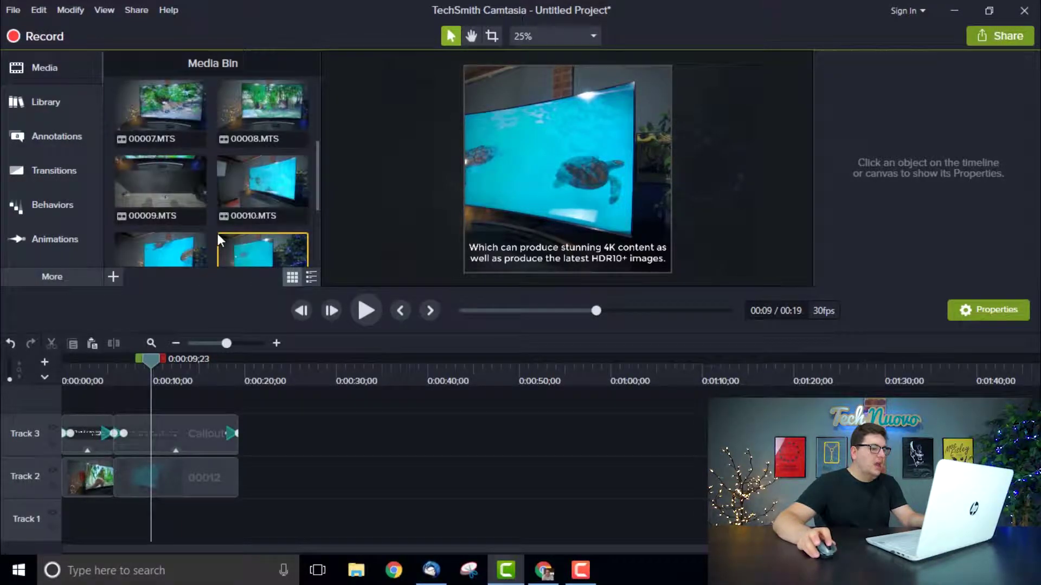
Step: Browse the available transitions, from Fade through Cube rotate, Glow and Pixelate, and glance at the behaviors and annotations
left_click(47, 174)
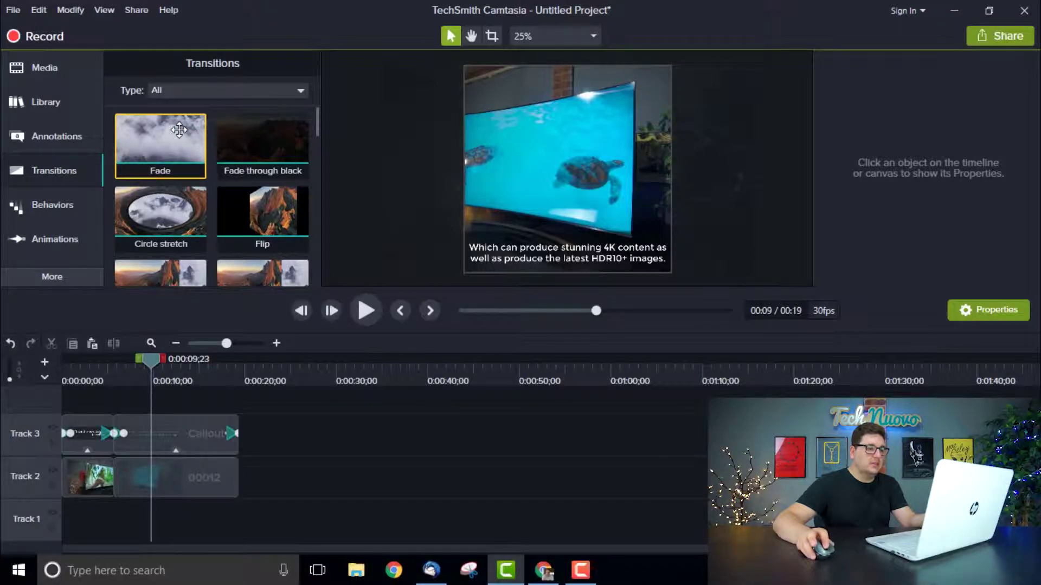
scroll(179, 130, "down", 1)
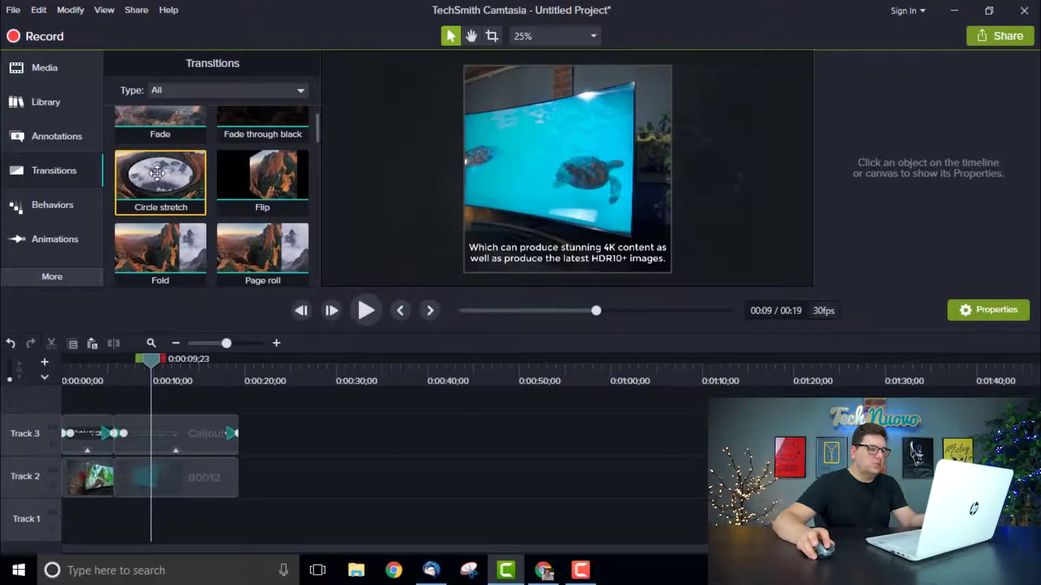
scroll(185, 186, "down", 1)
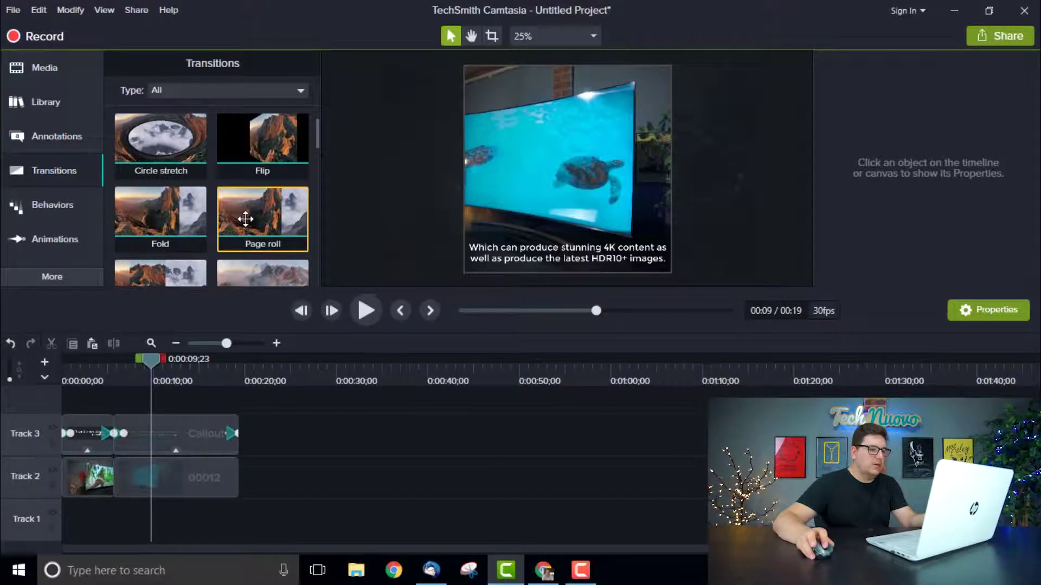
scroll(246, 218, "down", 10)
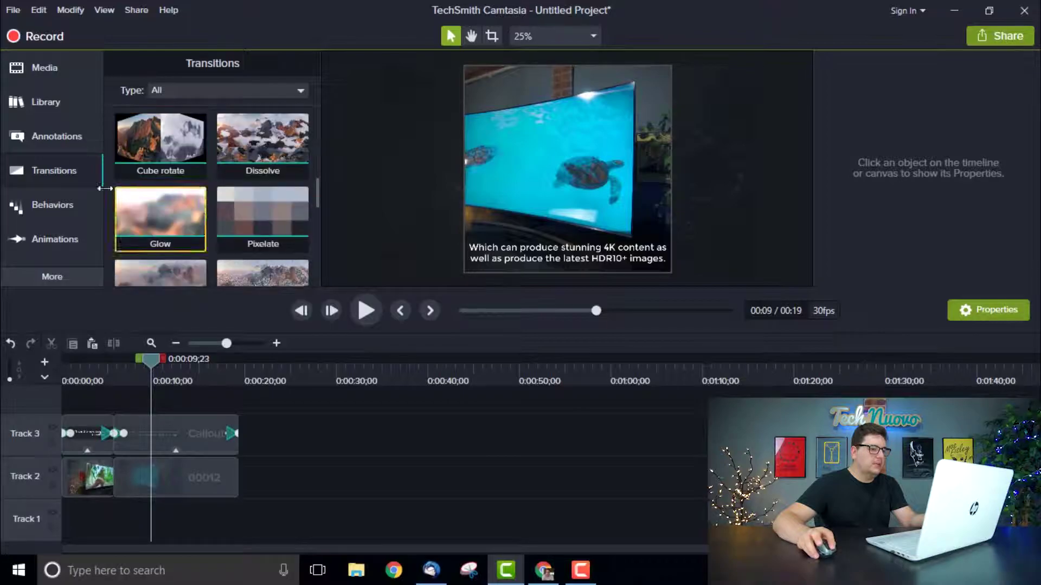
left_click(50, 201)
left_click(54, 173)
left_click(55, 138)
left_click(75, 174)
scroll(182, 198, "down", 3)
scroll(182, 198, "up", 9)
Step: Add a No Opacity animation at the end of clip 00012 on Track 2 and play the ending to check the fade-out
left_click(53, 240)
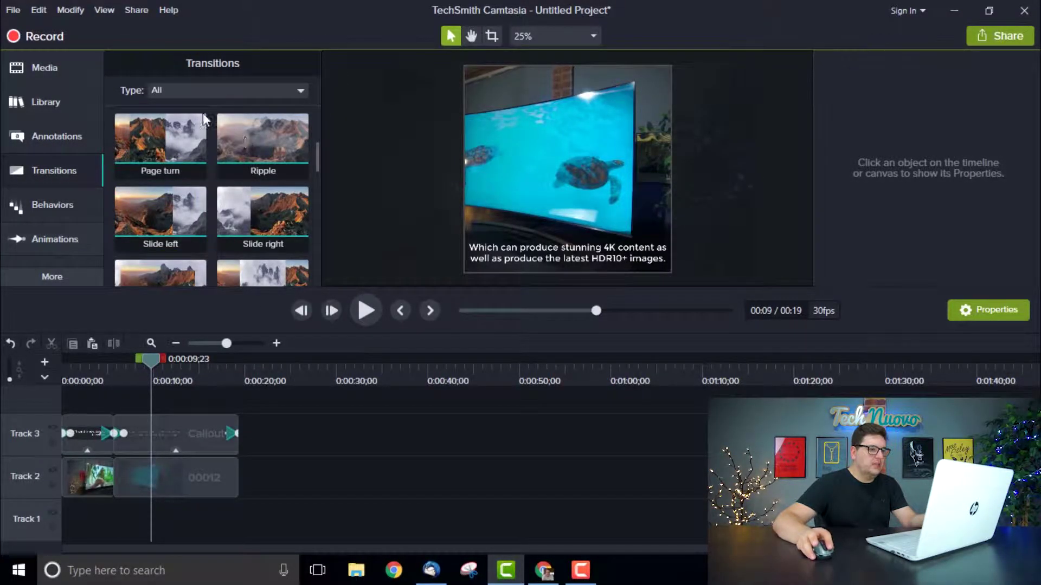
left_click(266, 62)
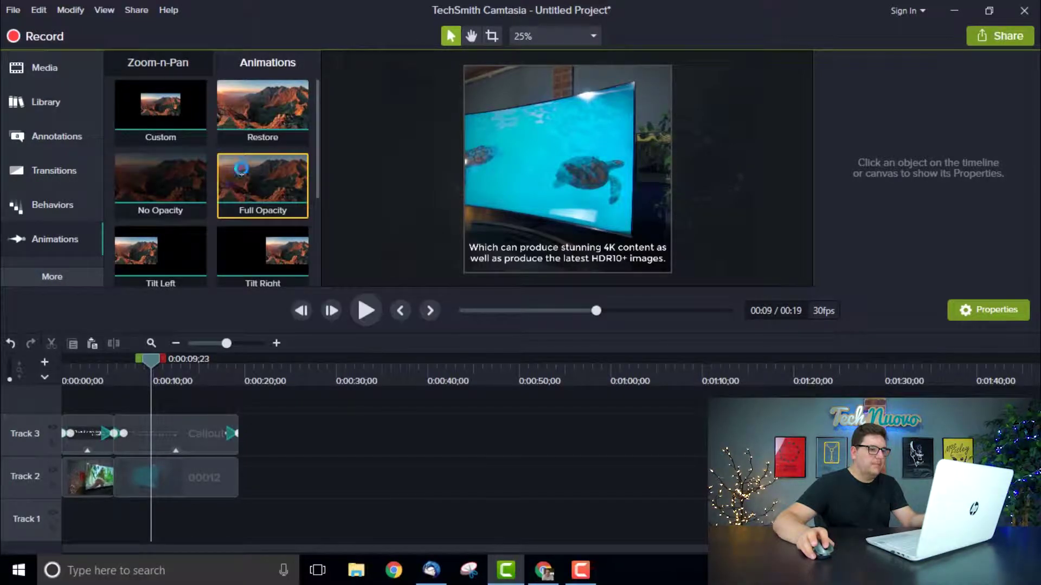
scroll(239, 168, "down", 1)
left_click_drag(158, 148, 237, 480)
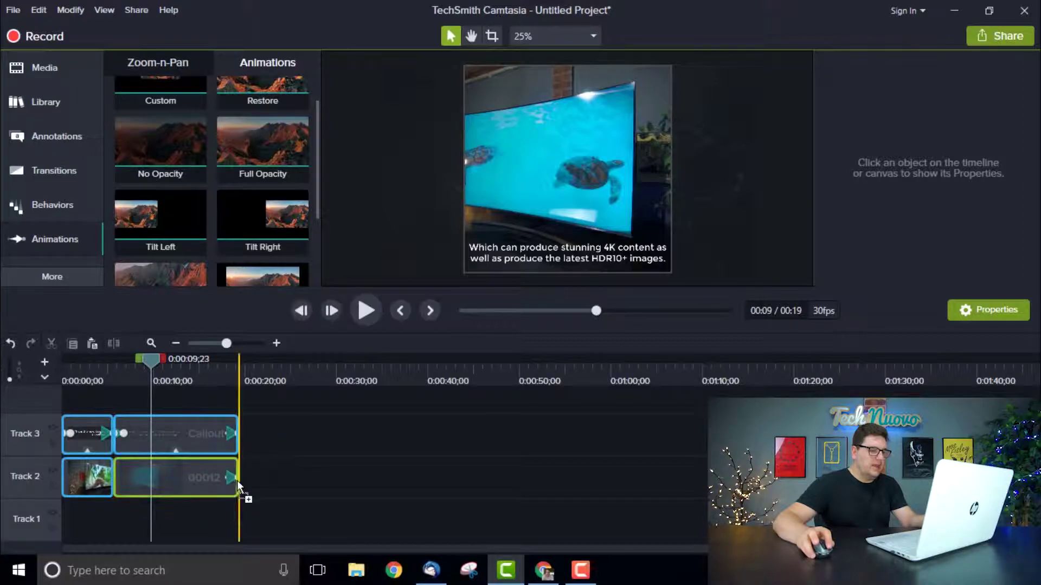
left_click_drag(239, 362, 222, 364)
key("space")
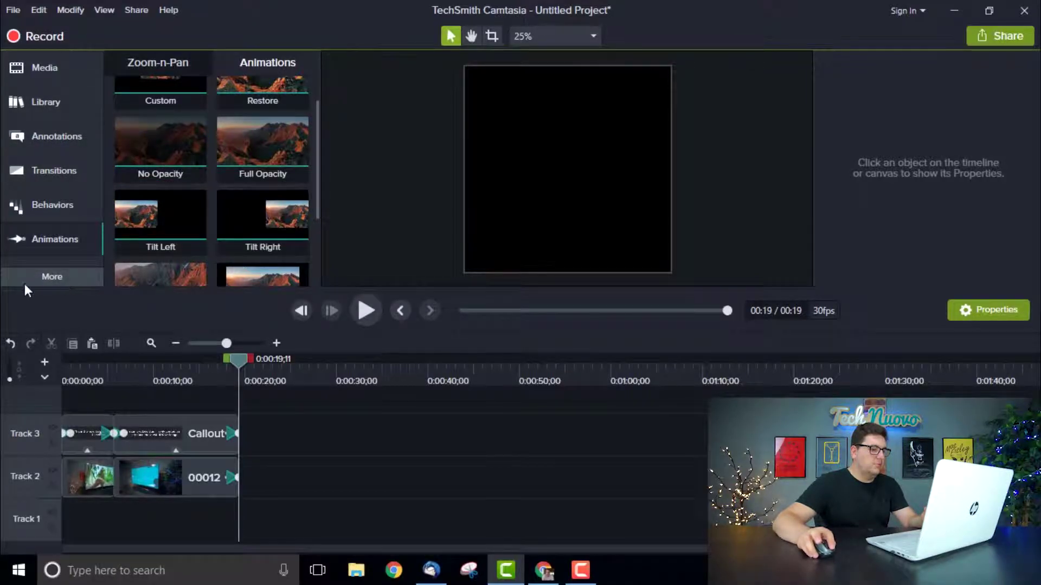
Step: Apply the Color Adjustment visual effect to clip 00012 on Track 2 and preview it at 0:00:13;05
left_click(44, 283)
left_click(141, 383)
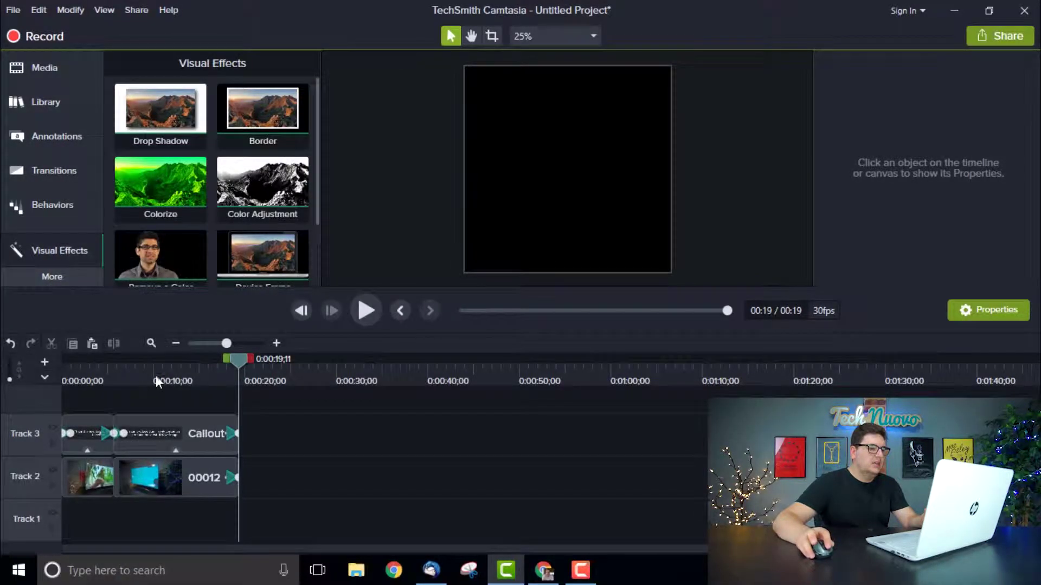
left_click_drag(238, 199, 165, 474)
left_click(183, 371)
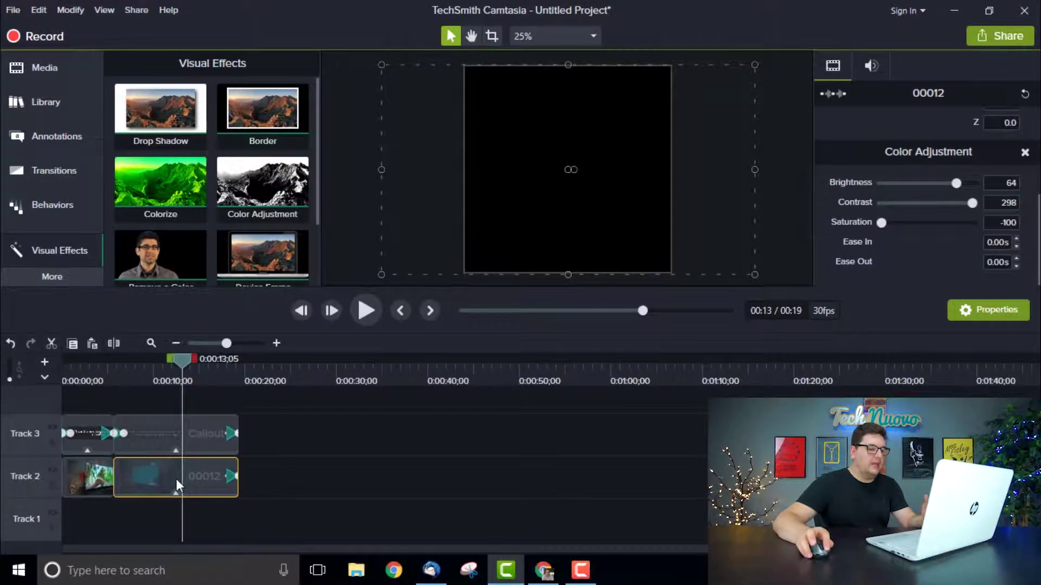
left_click(297, 456)
left_click(220, 475)
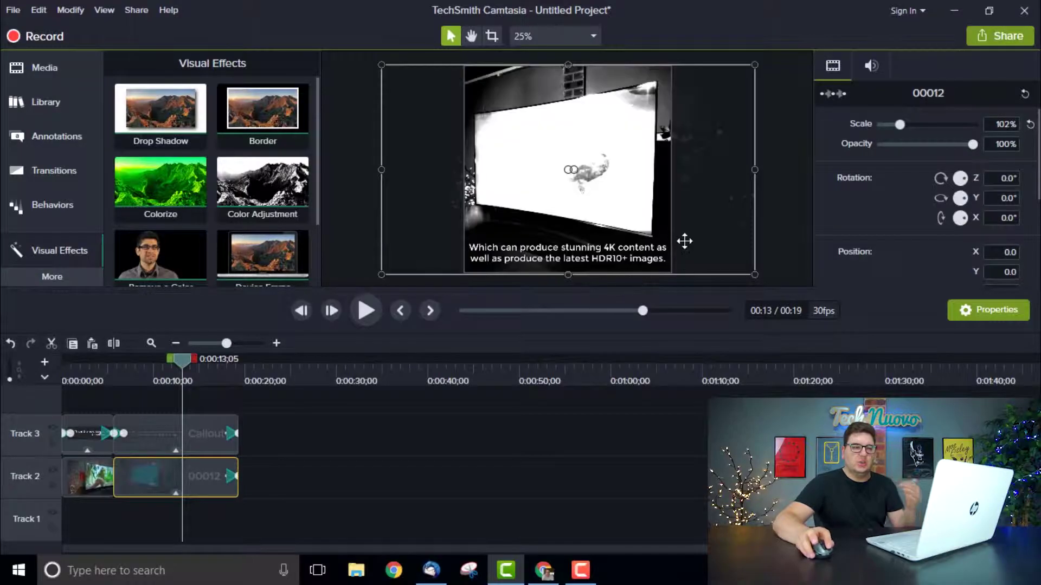
left_click(859, 62)
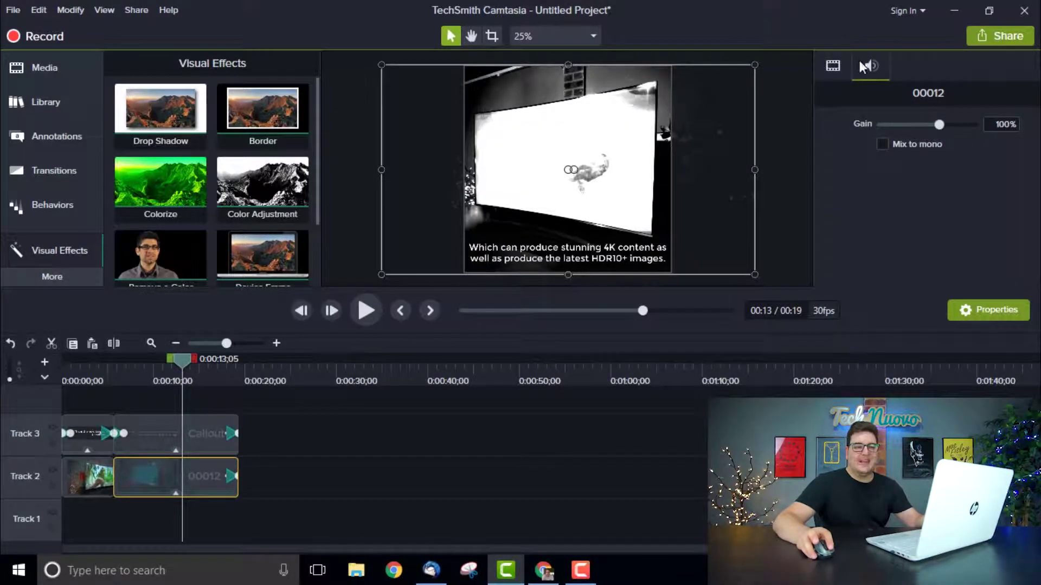
left_click(827, 70)
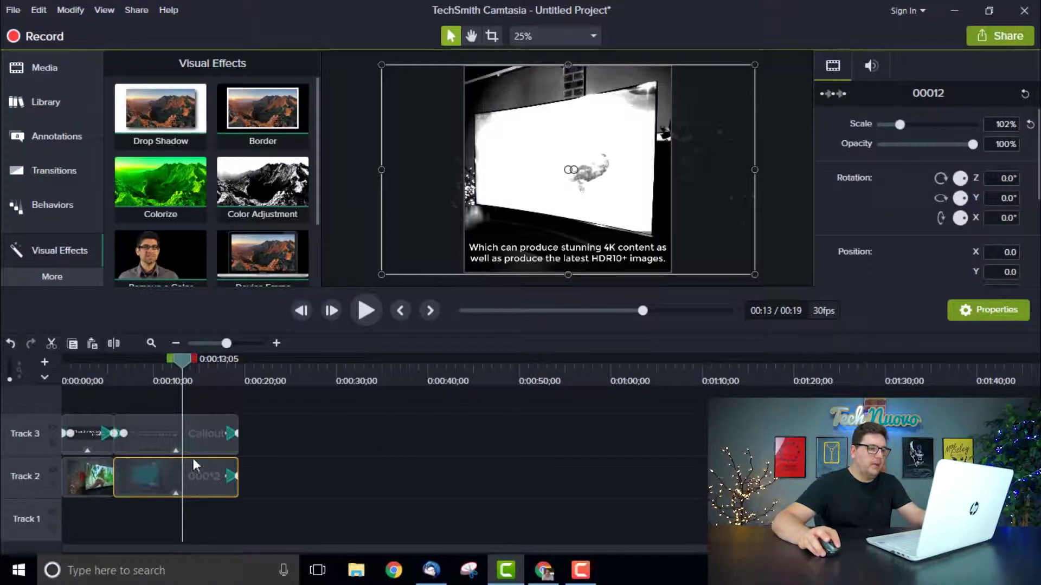
Step: Try Color Adjustment on clip 00012 with brightness 26, contrast 76 and saturation 27, and remove the effect
left_click_drag(262, 186, 172, 474)
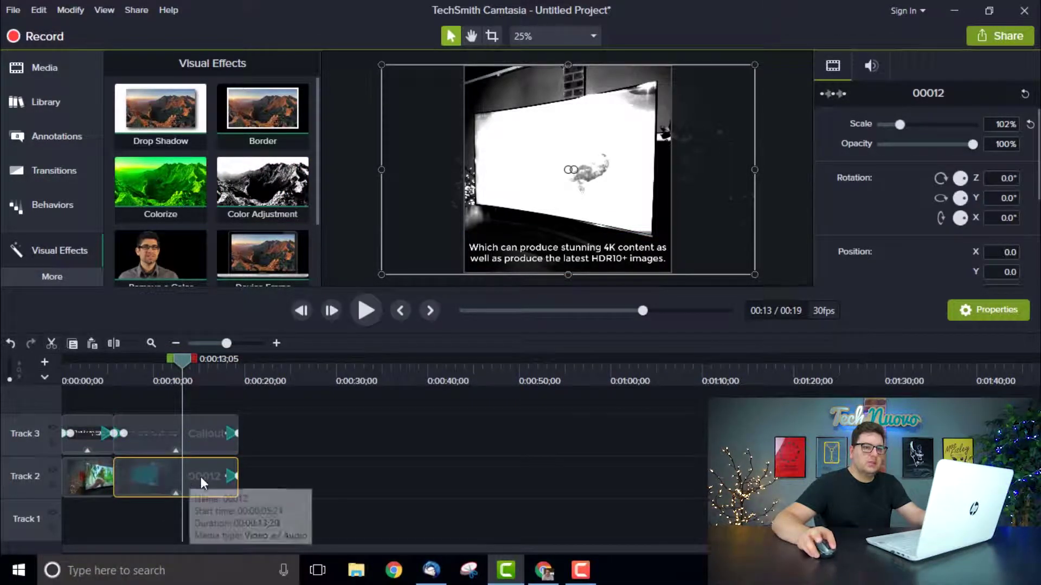
left_click(869, 65)
left_click(835, 69)
scroll(875, 195, "down", 3)
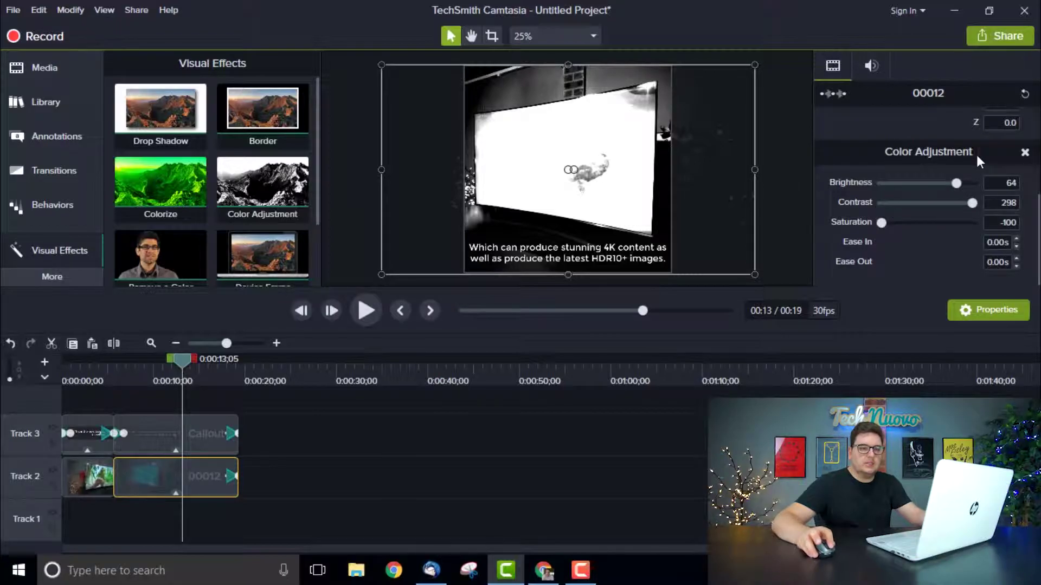
left_click_drag(952, 183, 930, 203)
left_click_drag(879, 225, 947, 223)
left_click_drag(950, 183, 939, 185)
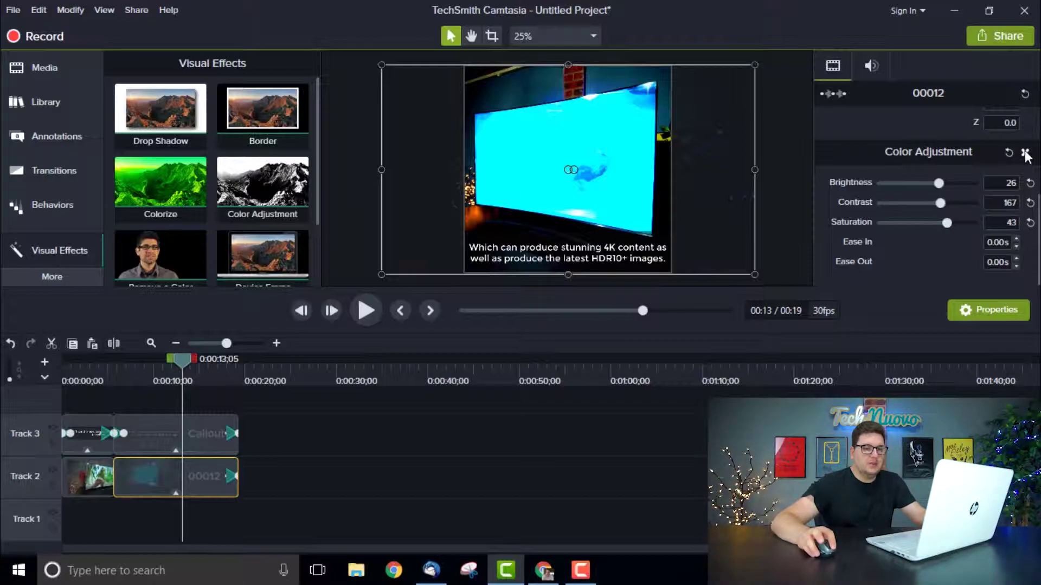
mouse_move(942, 205)
left_mouse_down()
mouse_move(931, 203)
mouse_move(954, 202)
mouse_move(919, 200)
mouse_move(939, 222)
left_mouse_up()
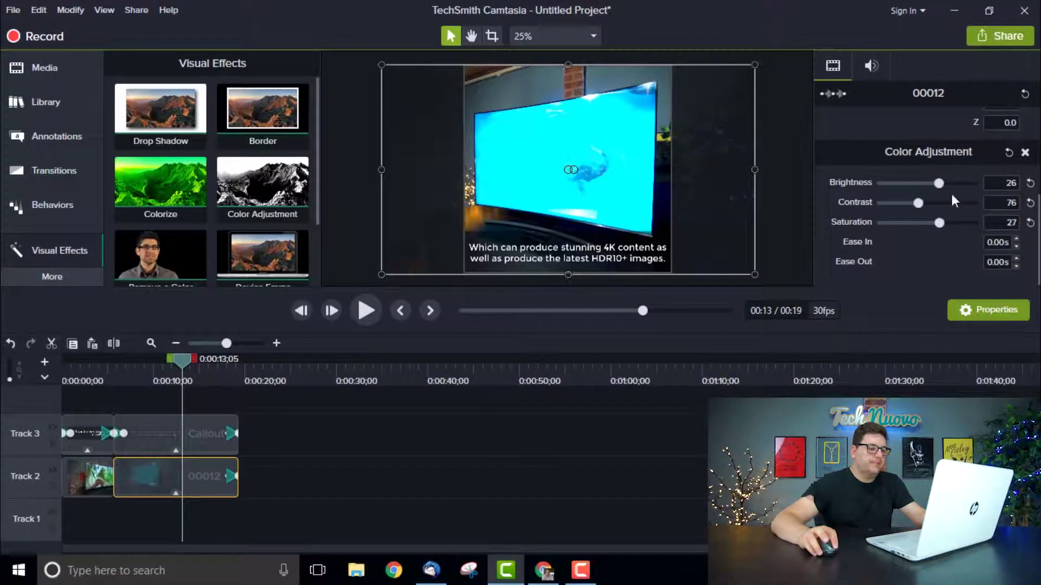
left_click(1025, 152)
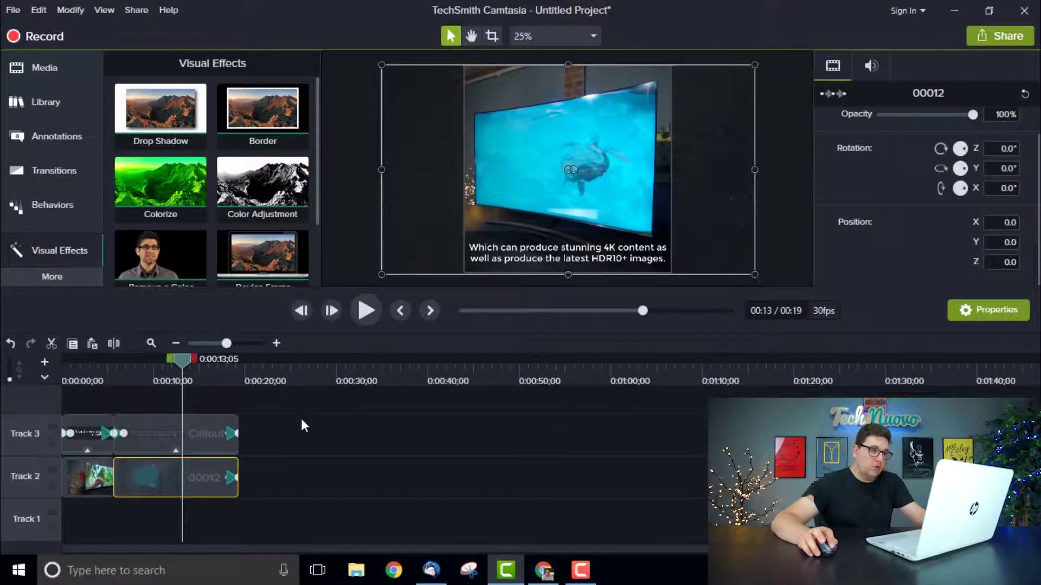
Step: Look through the available visual effects and audio effects, including Remove a Color, Clip Speed and Fade In
scroll(233, 217, "down", 2)
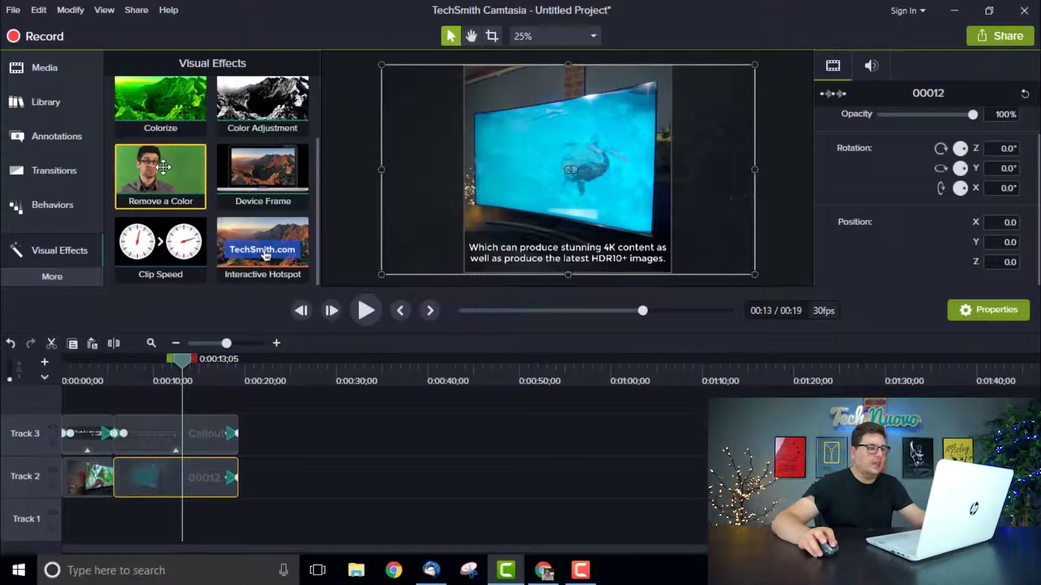
scroll(163, 172, "up", 1)
scroll(162, 177, "up", 2)
scroll(162, 182, "down", 2)
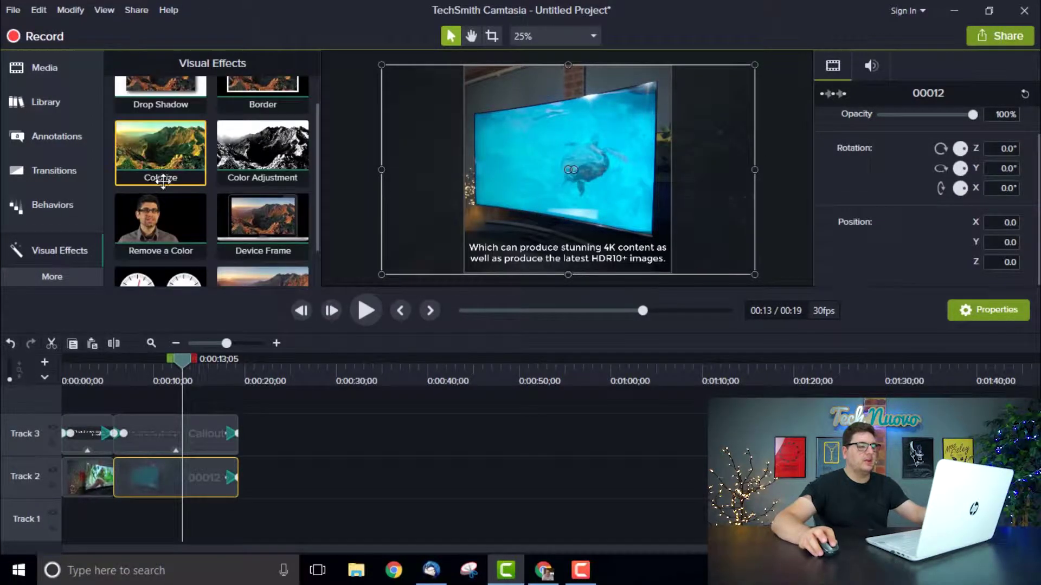
left_click(65, 276)
left_click(160, 378)
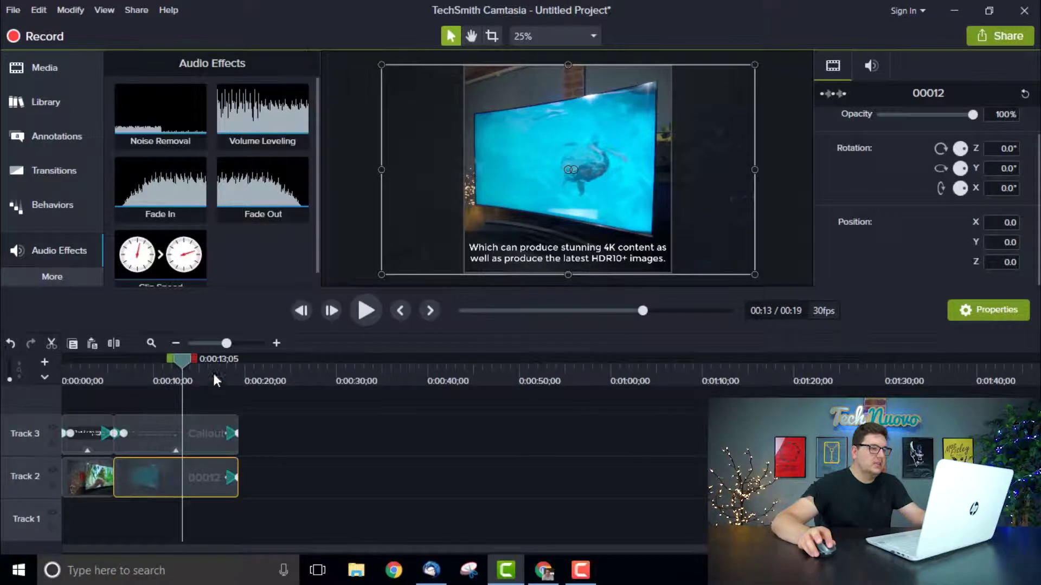
scroll(236, 222, "down", 1)
left_click(65, 278)
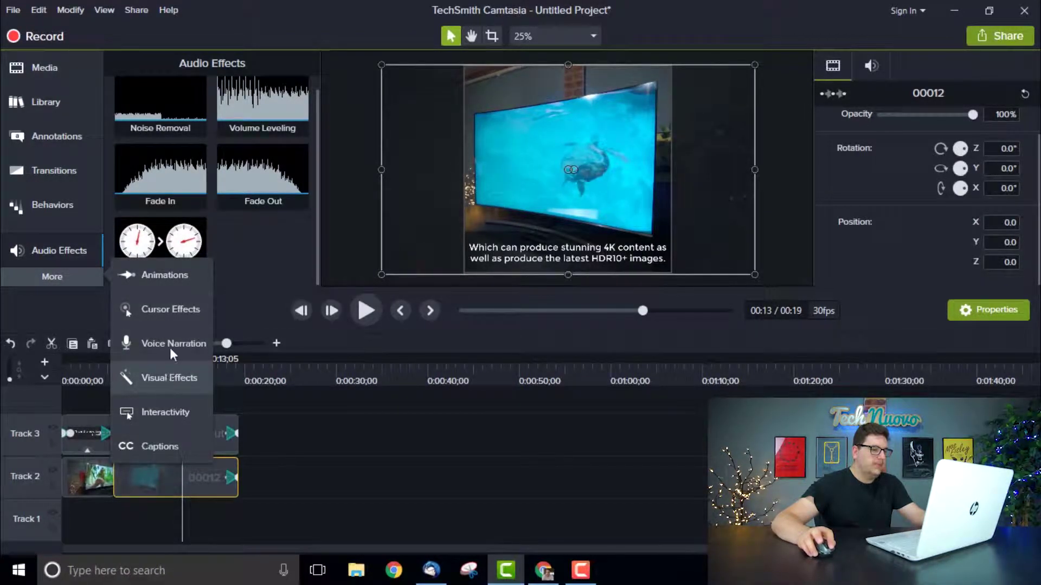
left_click(251, 230)
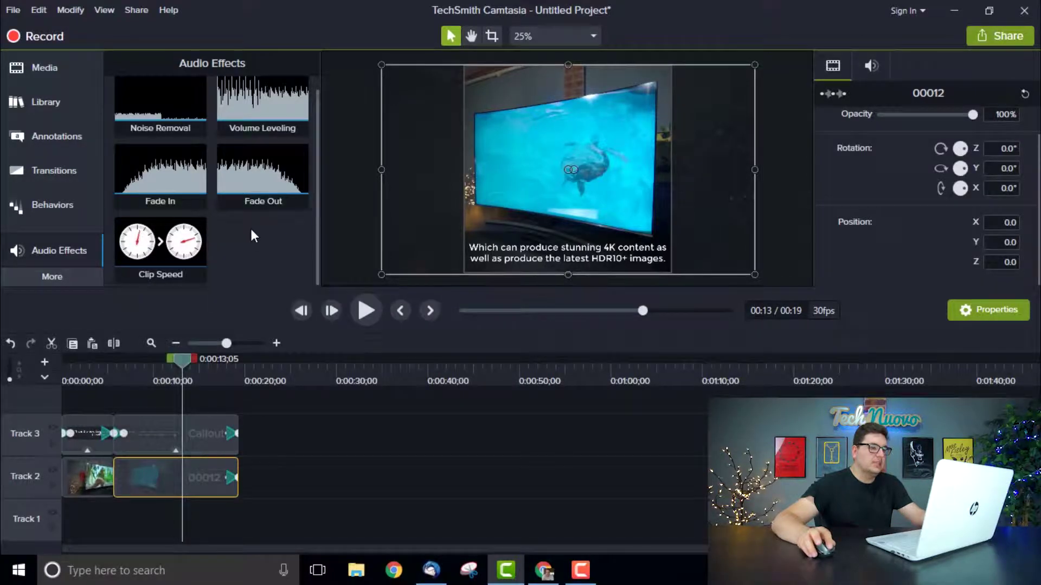
scroll(250, 231, "up", 1)
scroll(250, 231, "down", 1)
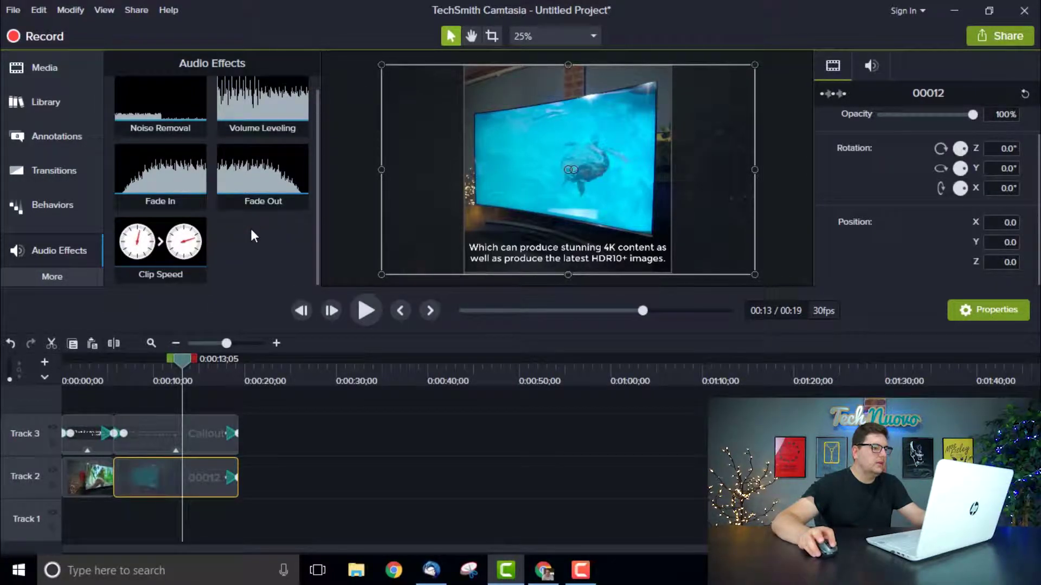
Step: Look through the Camtasia 2018 library folders and the songs in Music Tracks, such as firefly, gearsofsteel and morningcafe
left_click(57, 69)
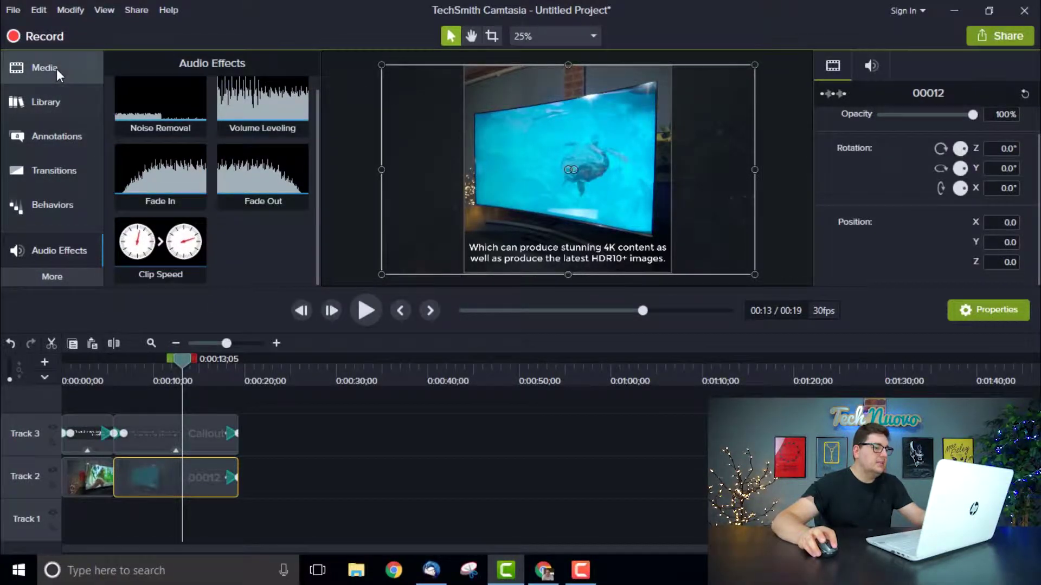
left_click(58, 99)
scroll(187, 174, "down", 3)
scroll(187, 175, "up", 3)
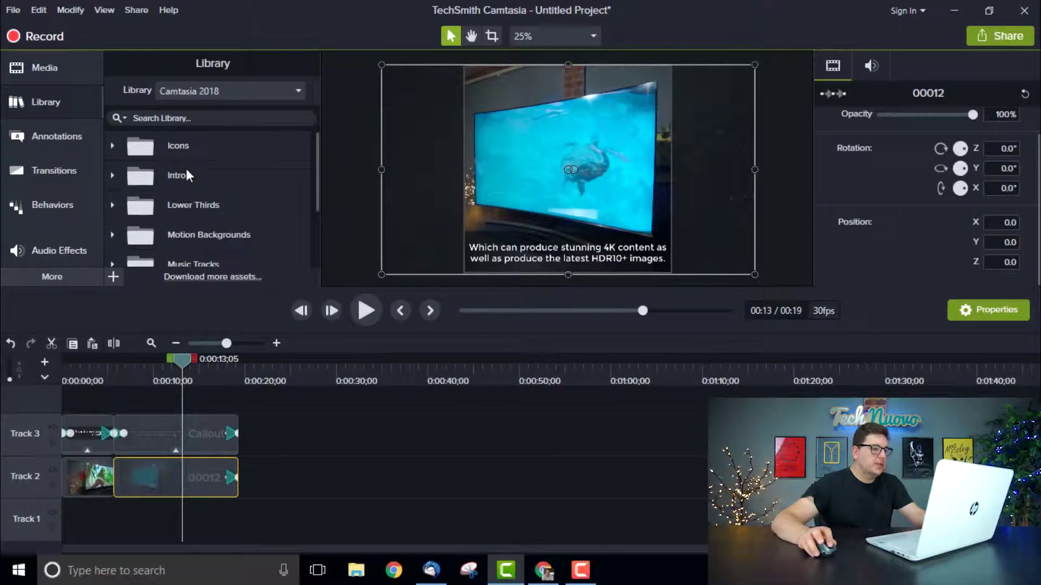
scroll(122, 201, "down", 1)
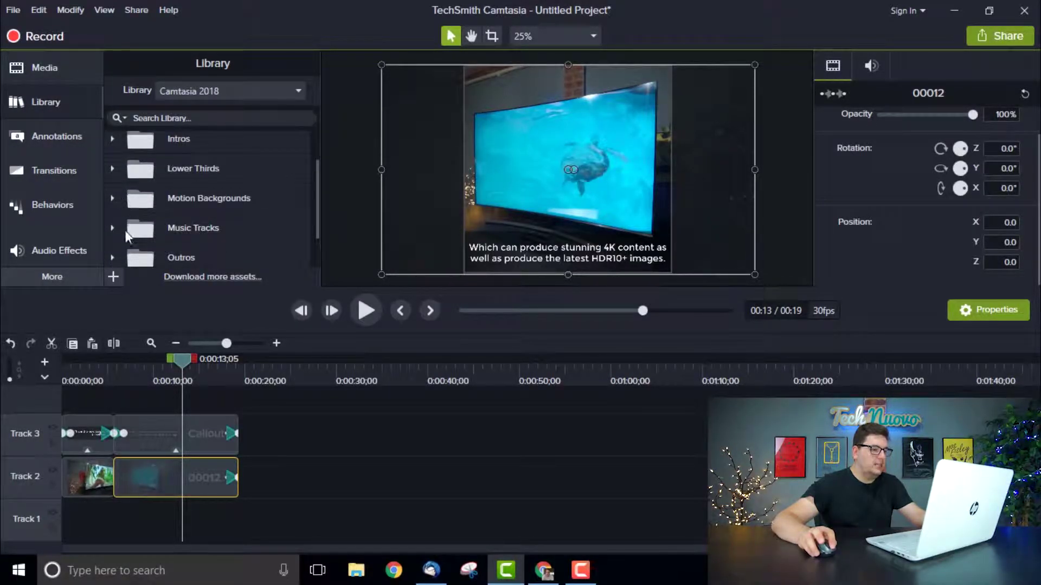
left_click(111, 228)
scroll(217, 196, "down", 6)
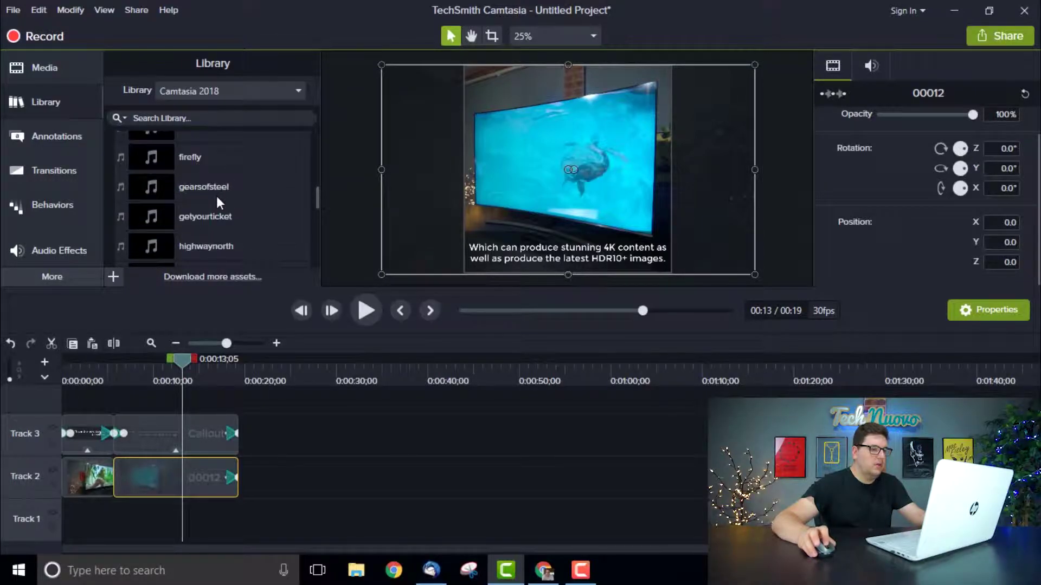
scroll(216, 196, "down", 8)
scroll(203, 188, "up", 6)
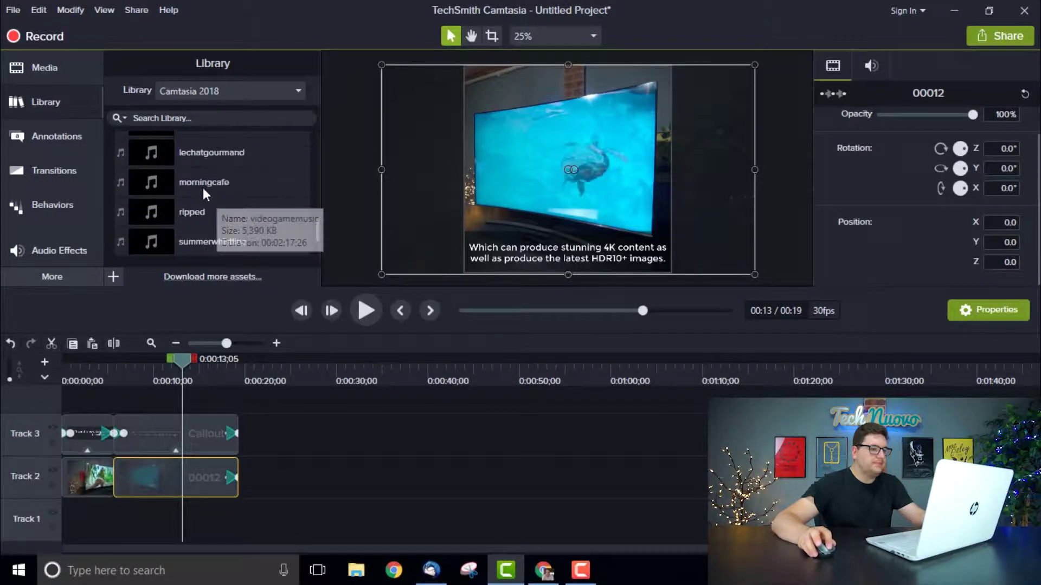
scroll(203, 188, "up", 5)
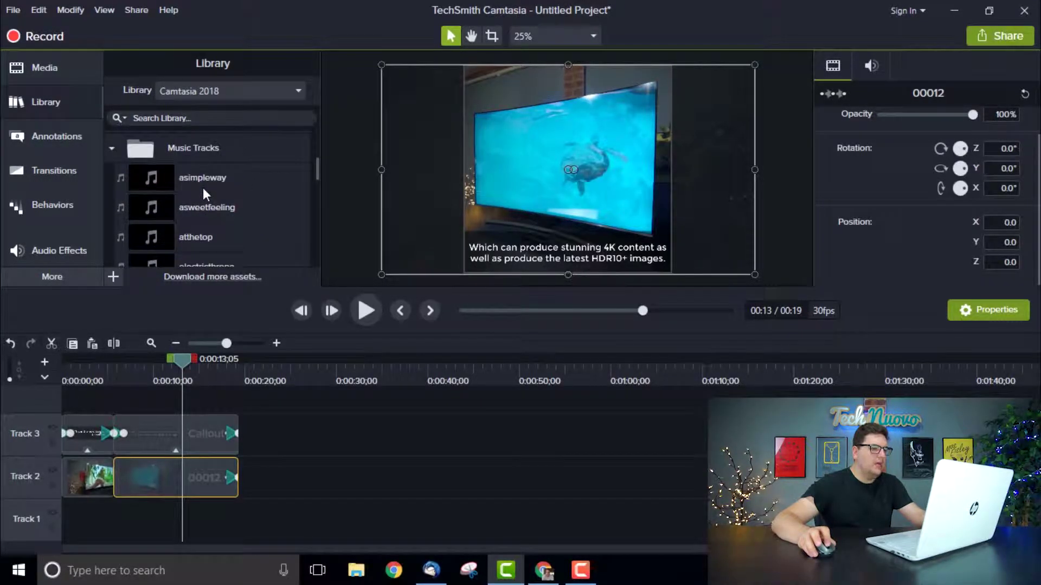
Step: Open the TechSmith Assets website for more library assets and view its video, image and audio categories
left_click(217, 91)
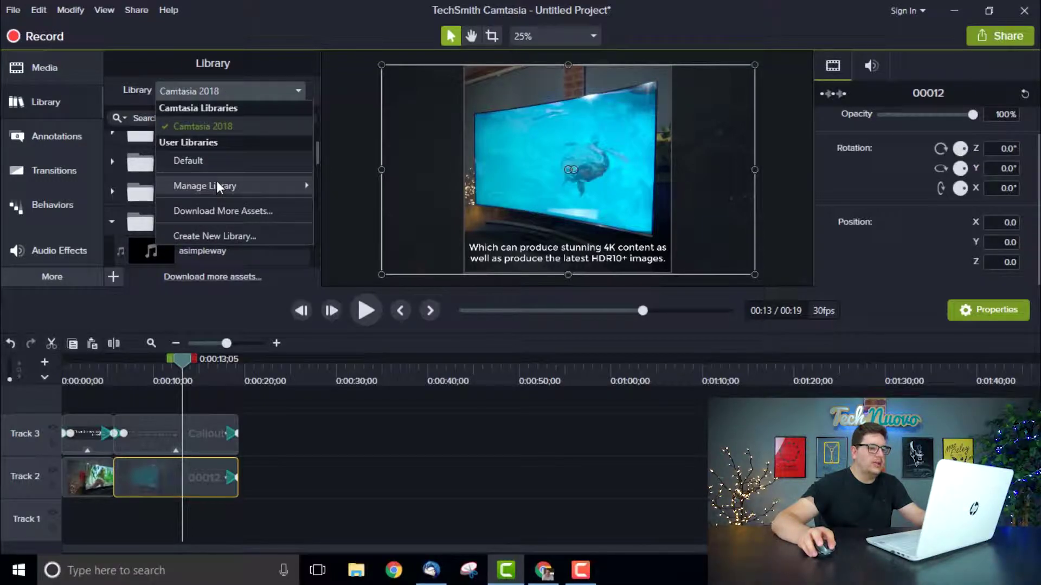
left_click(213, 211)
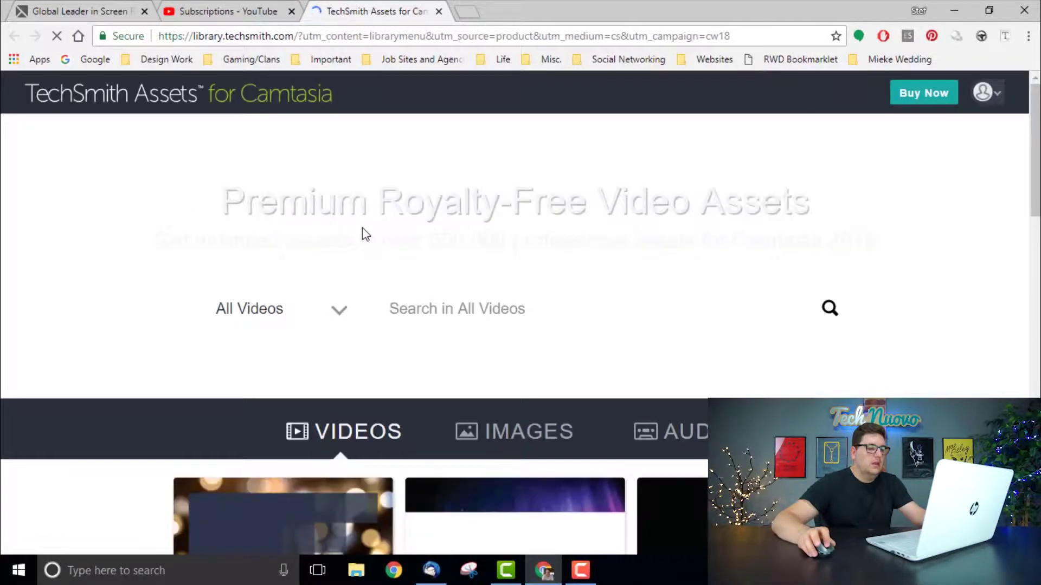
scroll(349, 214, "down", 6)
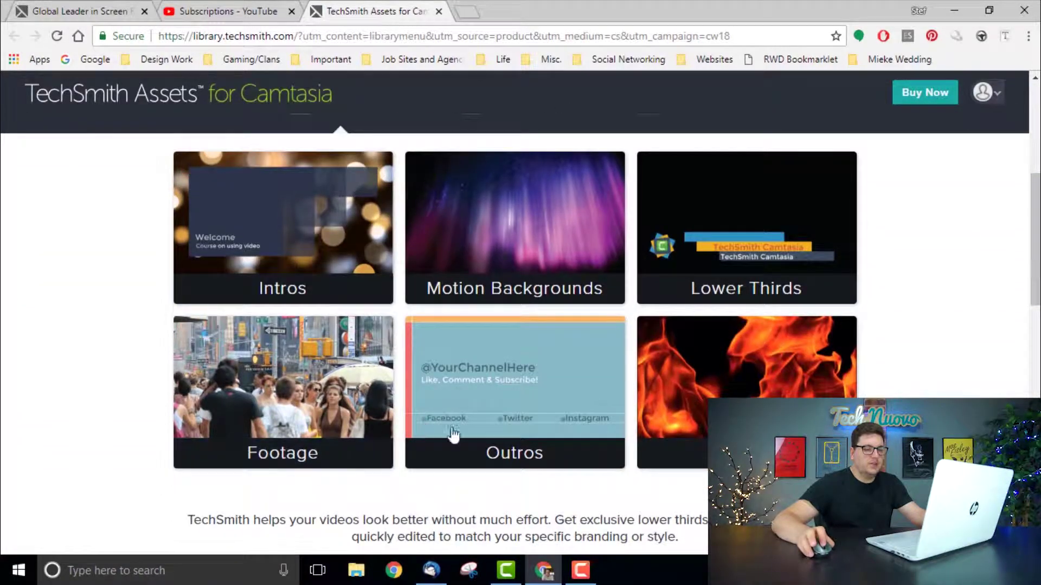
scroll(510, 352, "up", 2)
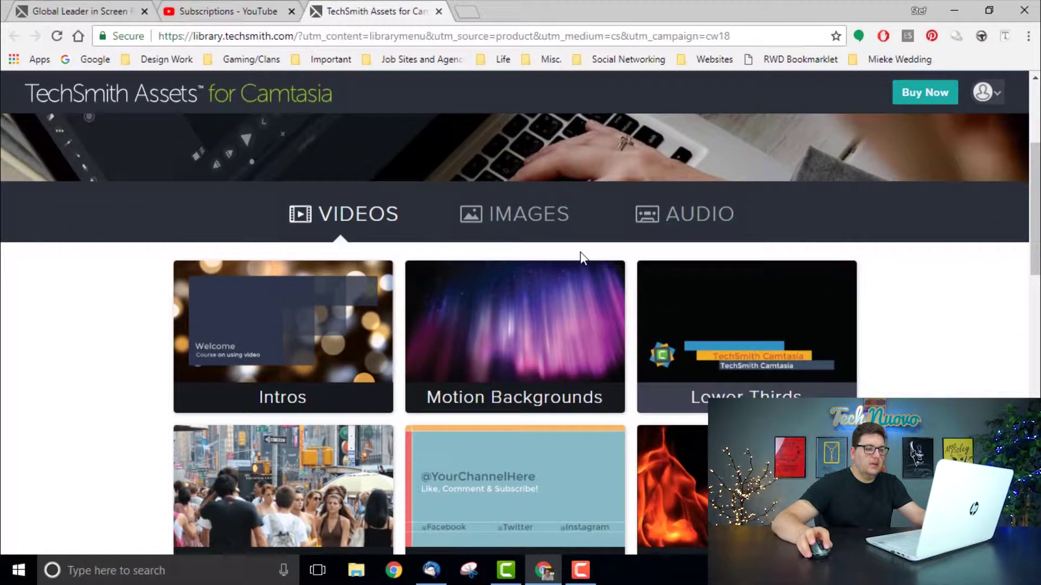
left_click(523, 211)
left_click(681, 223)
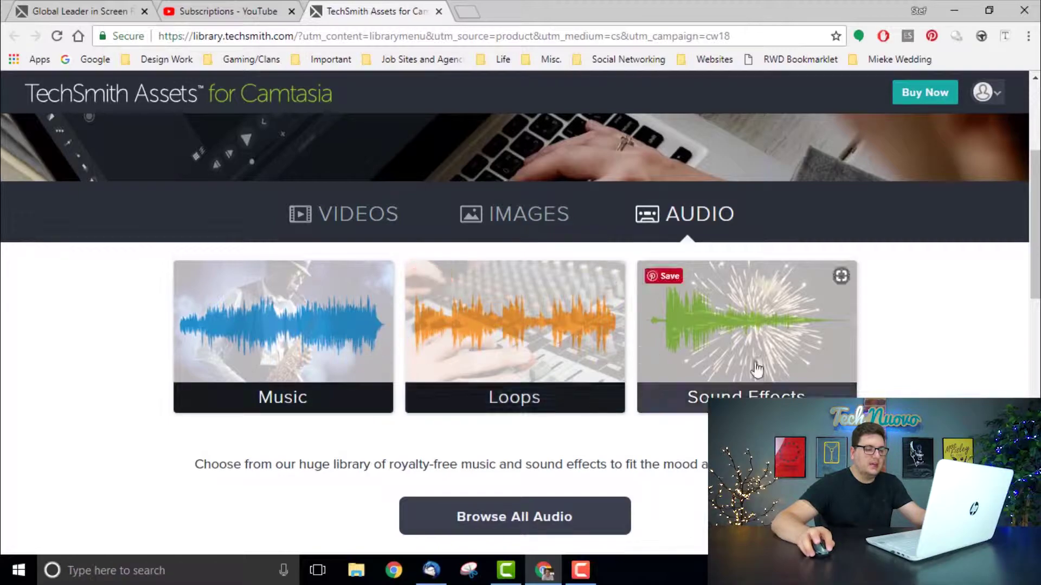
Step: Open the Music category of the audio assets and browse the tracks on offer
left_click(297, 364)
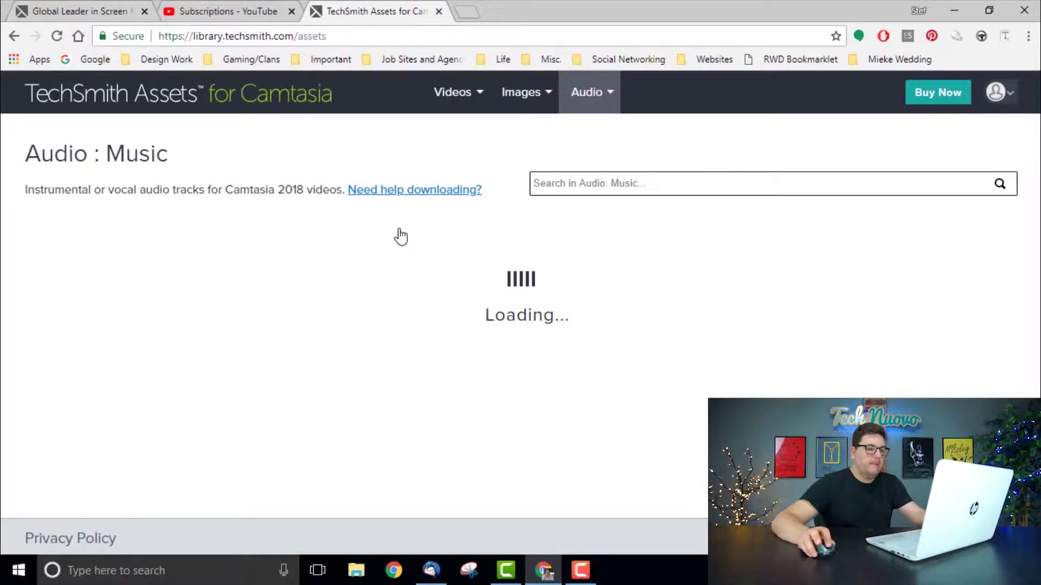
scroll(558, 238, "down", 10)
scroll(554, 238, "down", 5)
scroll(551, 234, "up", 6)
scroll(546, 238, "down", 7)
scroll(546, 239, "up", 5)
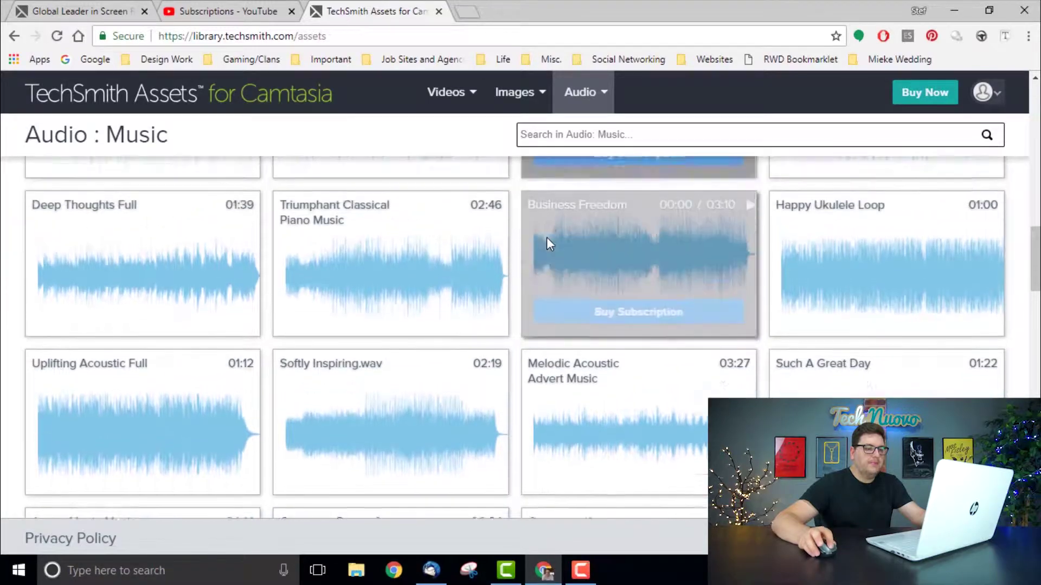
scroll(547, 239, "up", 10)
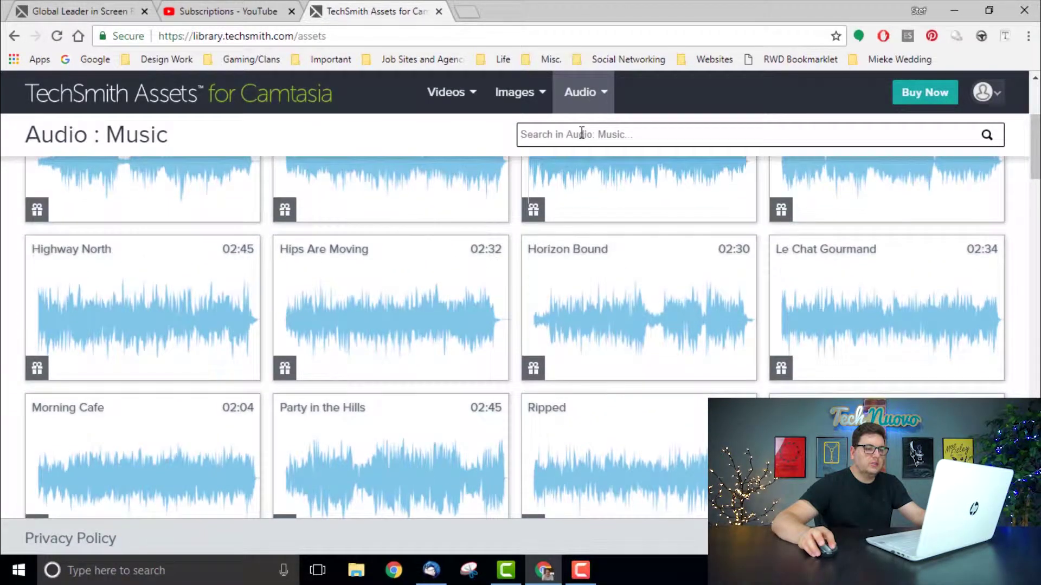
scroll(516, 193, "up", 3)
Step: Search the music assets for "rock" and look over the resulting tracks
left_click(560, 135)
type("roc")
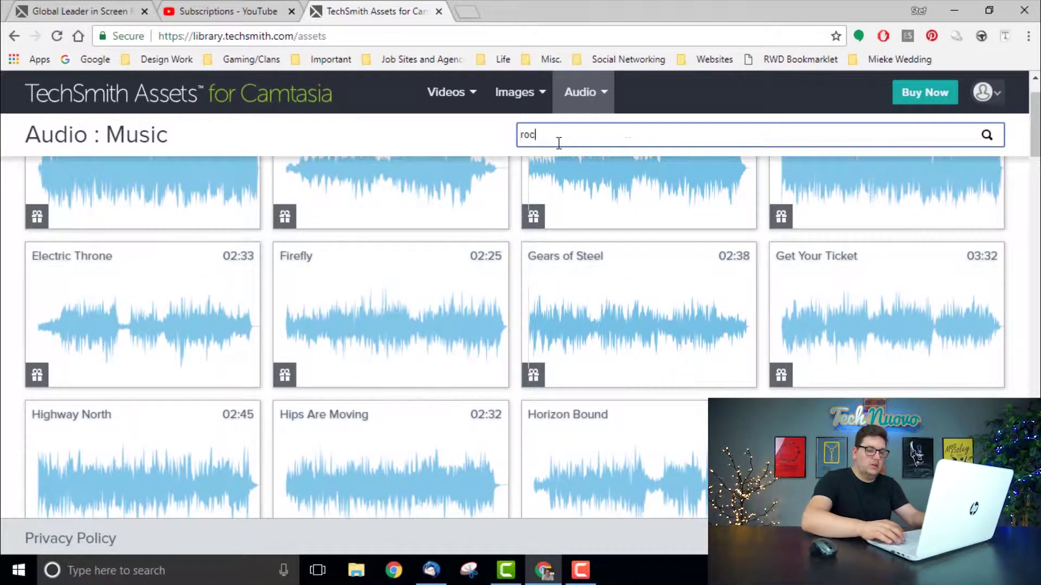
type("k")
key("Return")
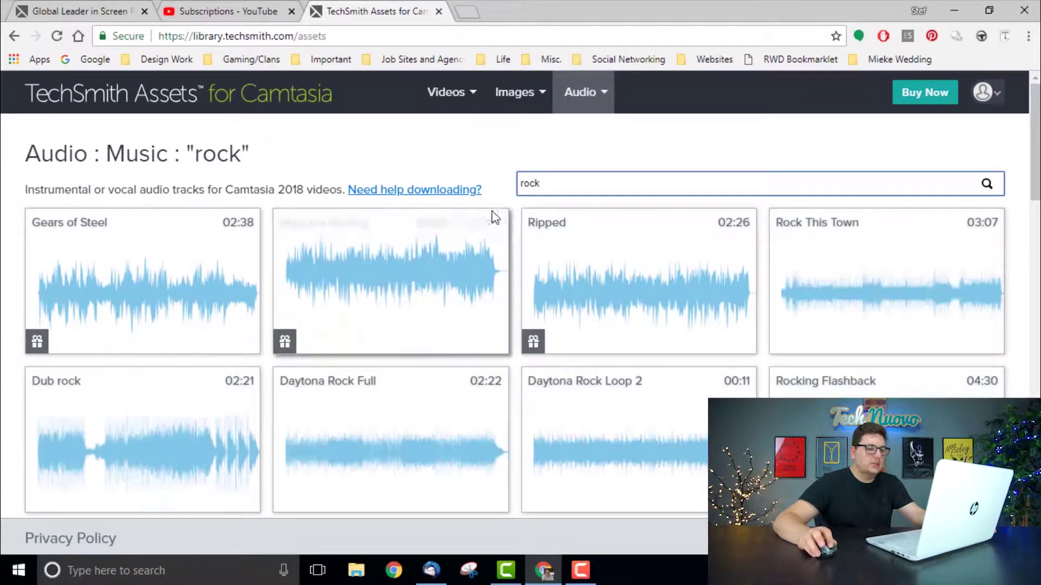
scroll(559, 244, "down", 2)
scroll(388, 318, "up", 2)
left_click(448, 327)
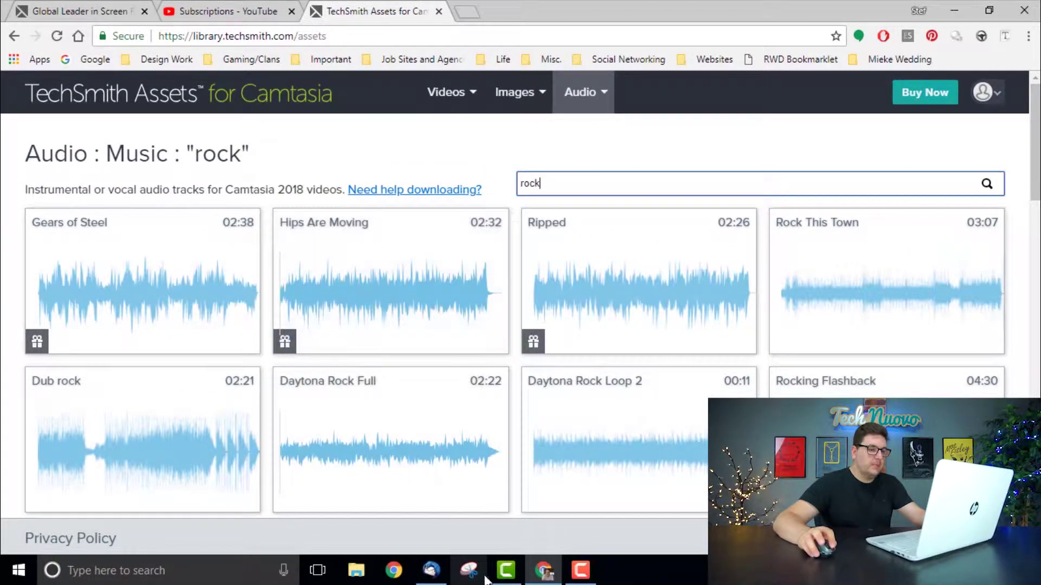
Step: Switch back to Camtasia and place the library music track asimpleway at the start of Track 1
left_click(505, 569)
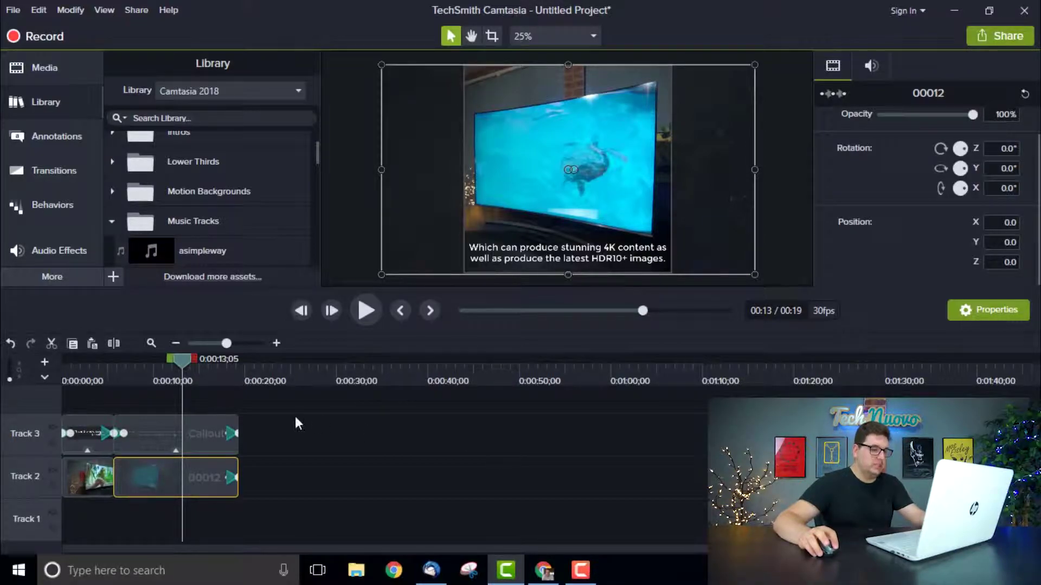
left_click(281, 460)
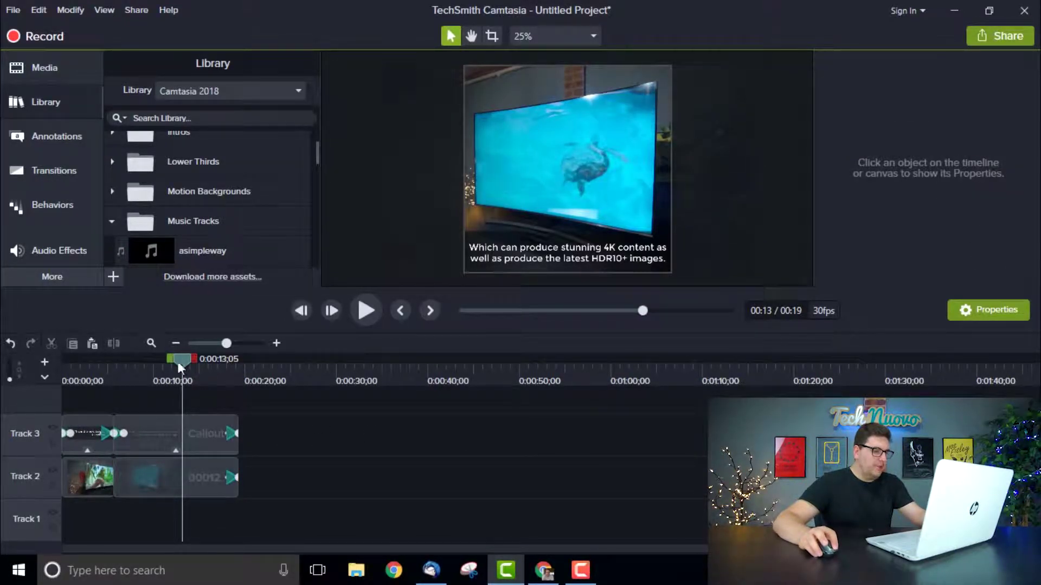
left_click_drag(119, 358, 162, 358)
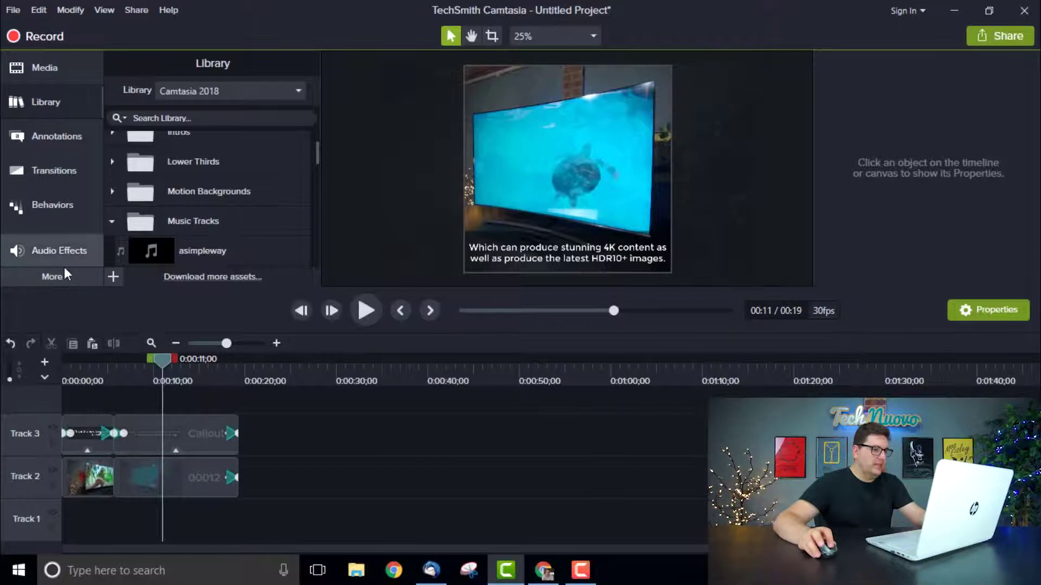
scroll(187, 228, "down", 1)
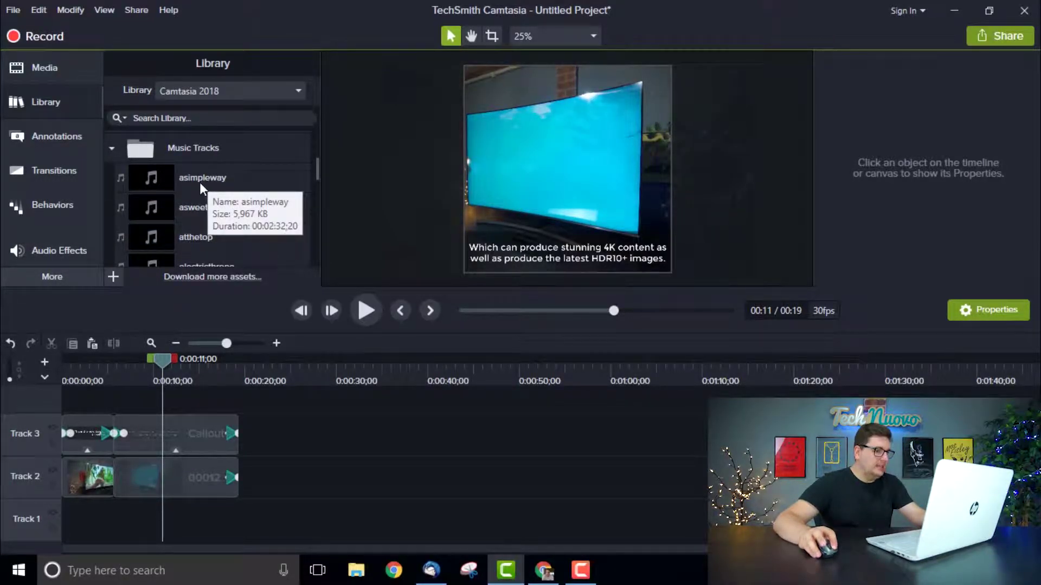
left_click_drag(200, 182, 46, 516)
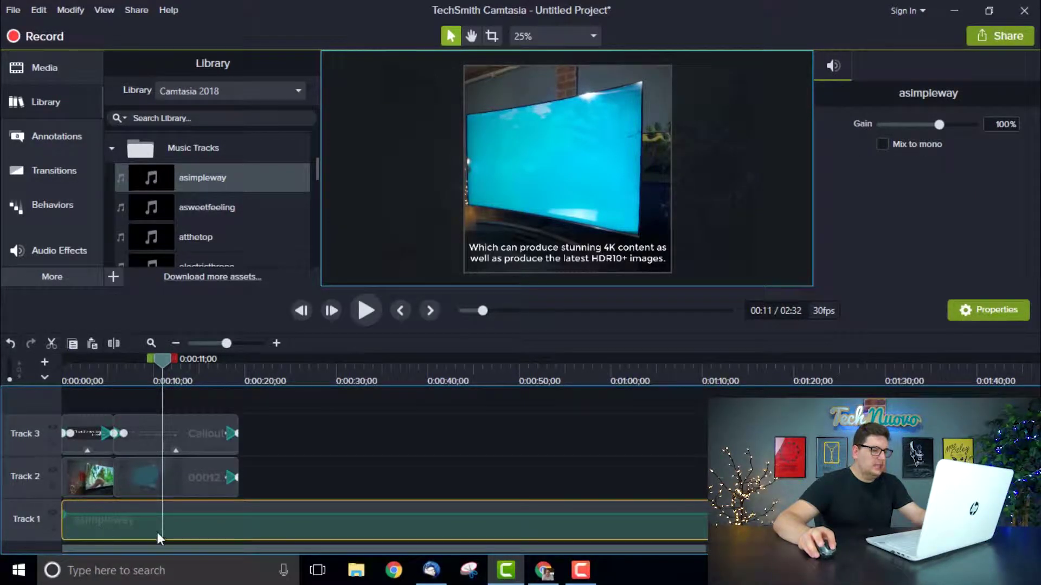
Step: Split asimpleway at 0:00:19;10, where the video clips end, and delete the remaining part of the music
left_click(239, 366)
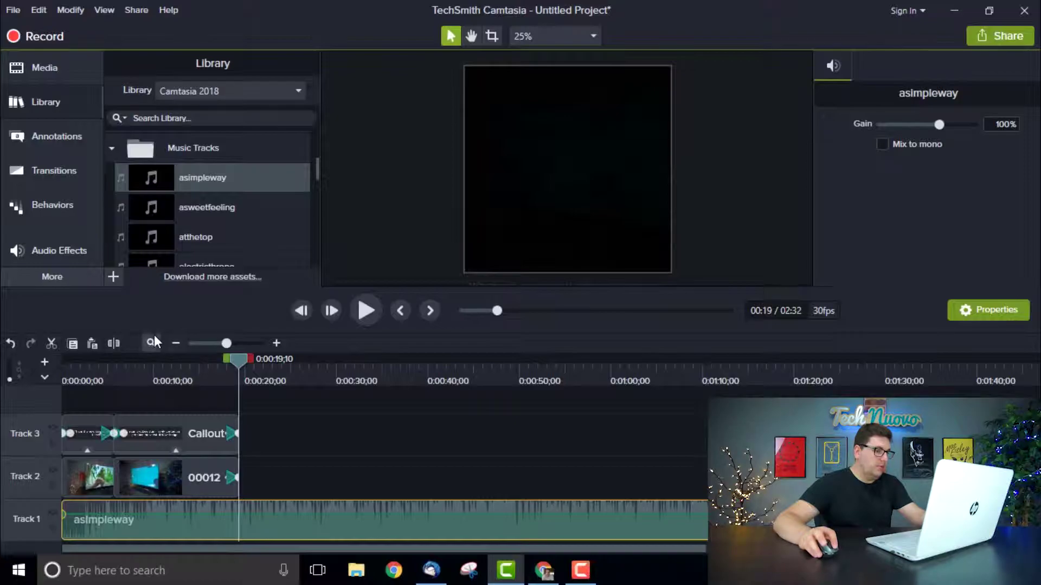
left_click(116, 344)
left_click(293, 507)
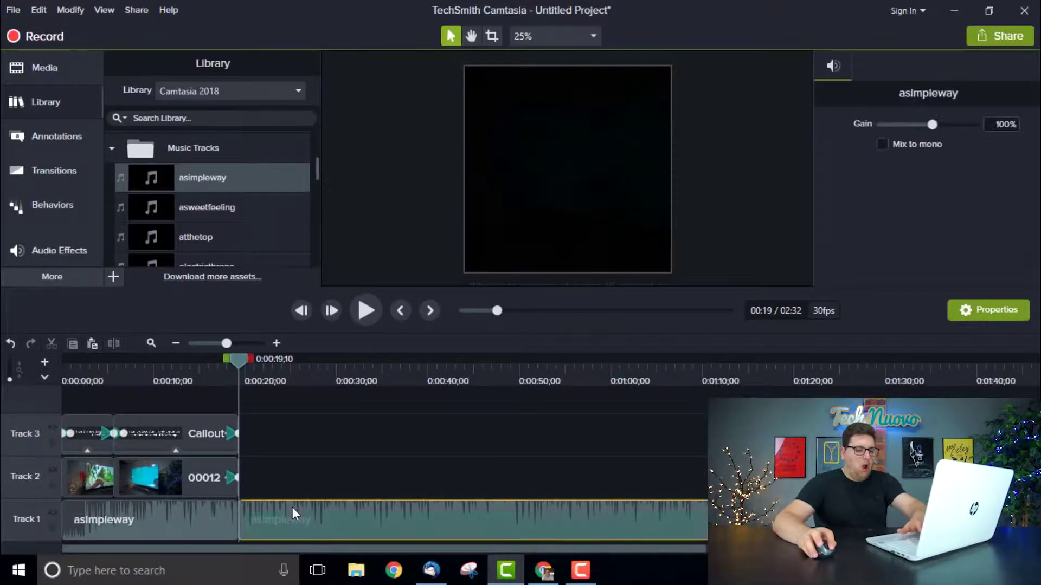
key("Delete")
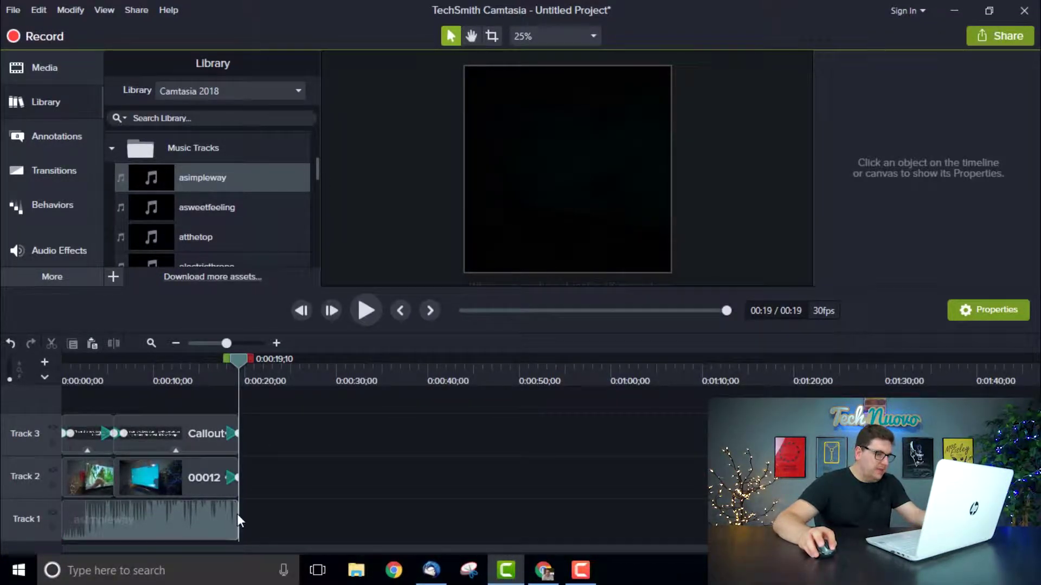
Step: Apply the Fade Out audio effect to the trimmed asimpleway clip on Track 1
left_click(238, 515)
left_click(339, 373)
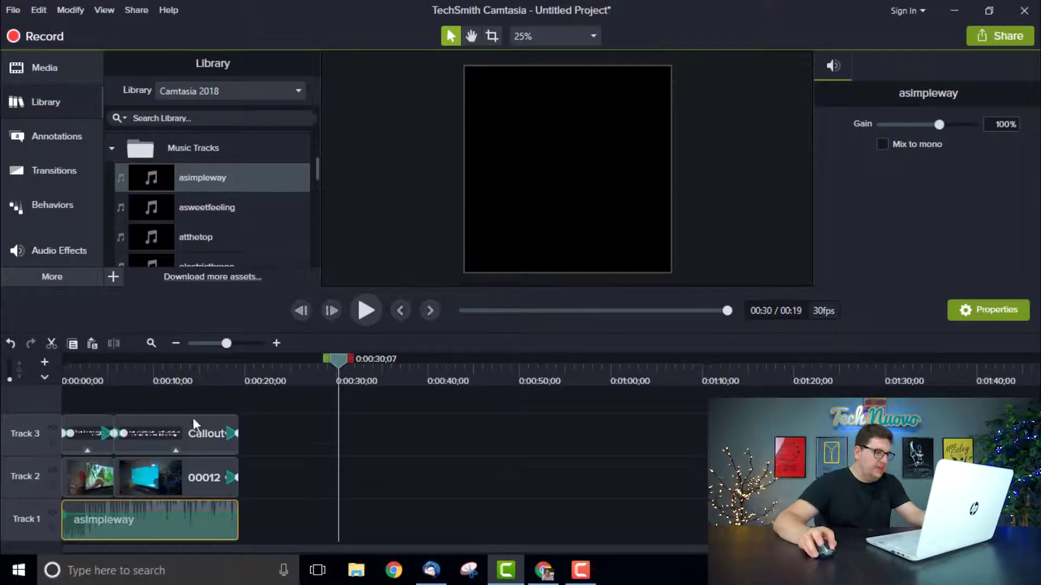
left_click(54, 251)
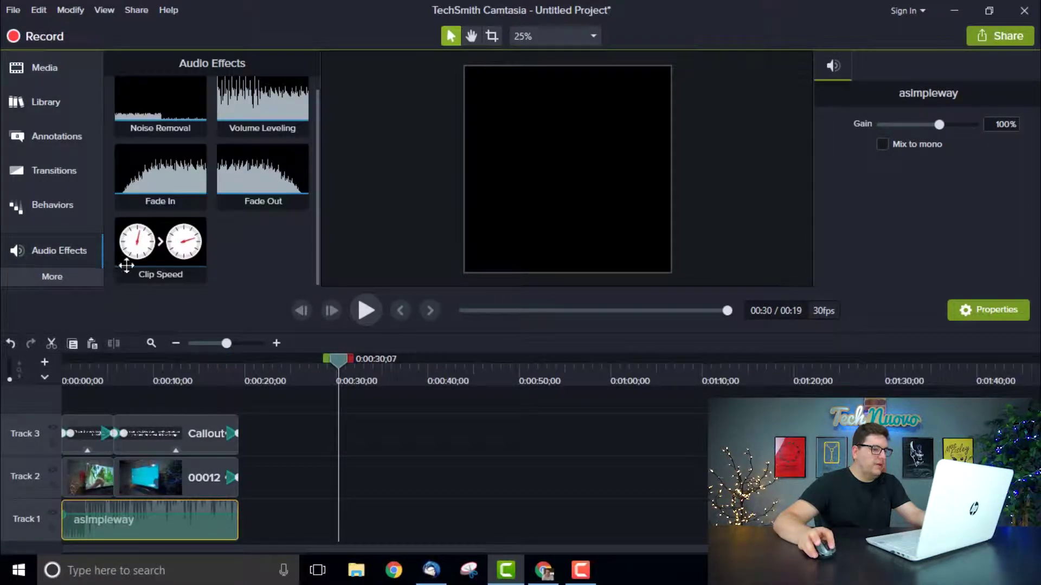
left_click_drag(290, 183, 234, 520)
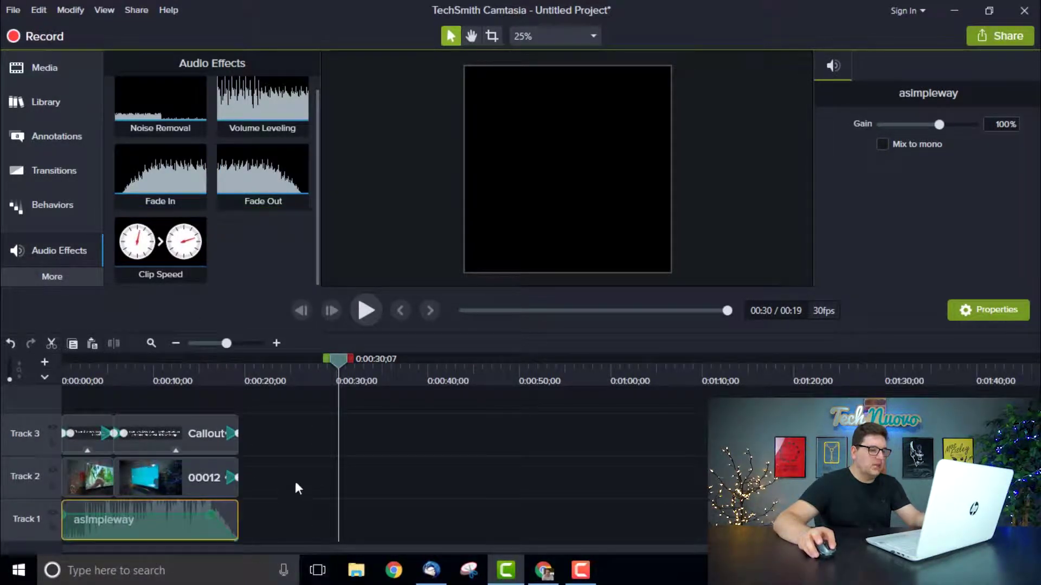
Step: Play the ending from 0:00:14;25 to check the music's fade-out
left_click(198, 360)
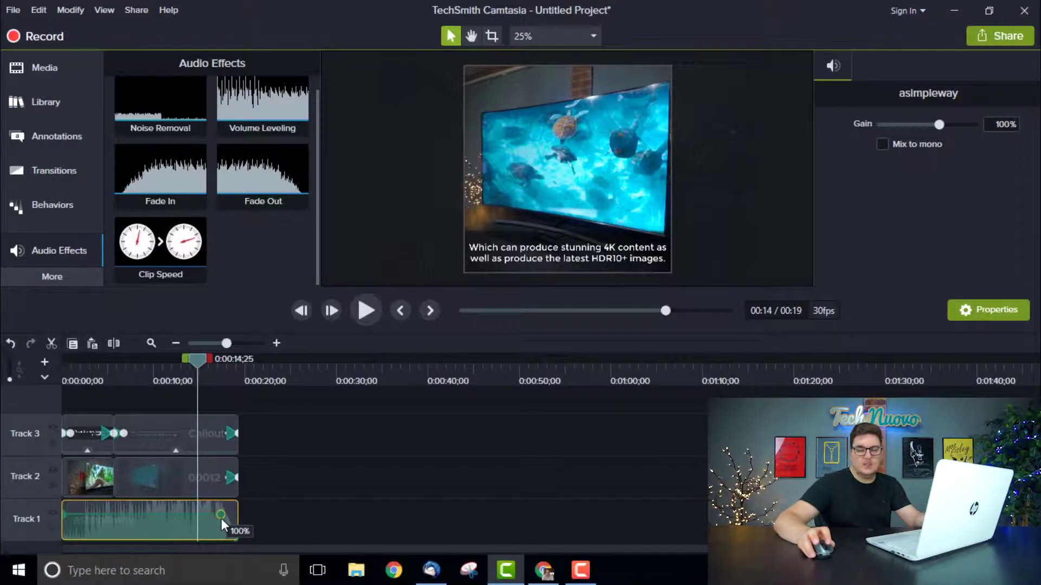
key("space")
left_click(327, 454)
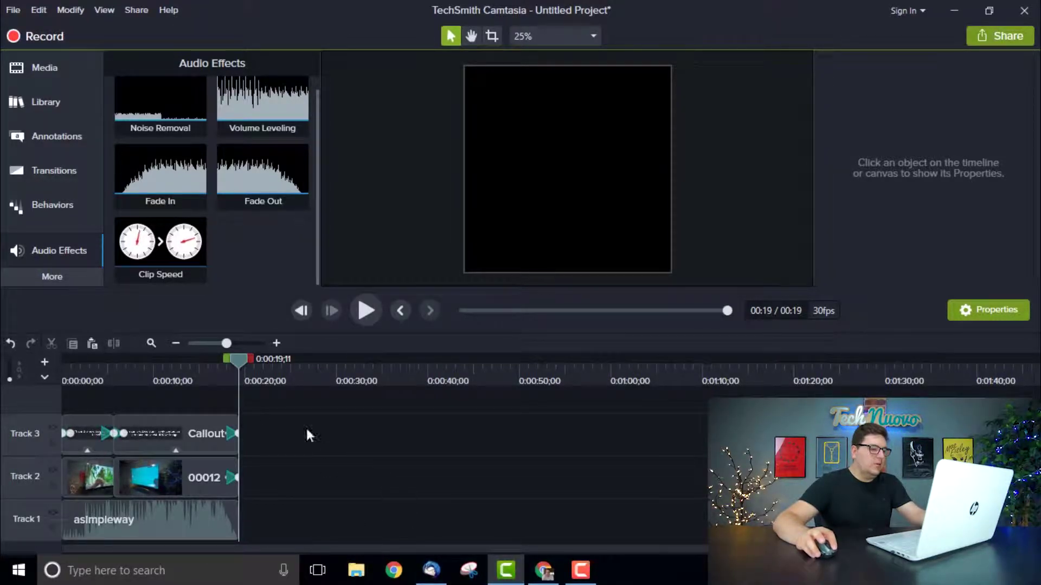
mouse_move(174, 375)
left_mouse_down()
mouse_move(146, 366)
mouse_move(190, 373)
mouse_move(63, 369)
mouse_move(155, 380)
left_mouse_up()
left_click(177, 373)
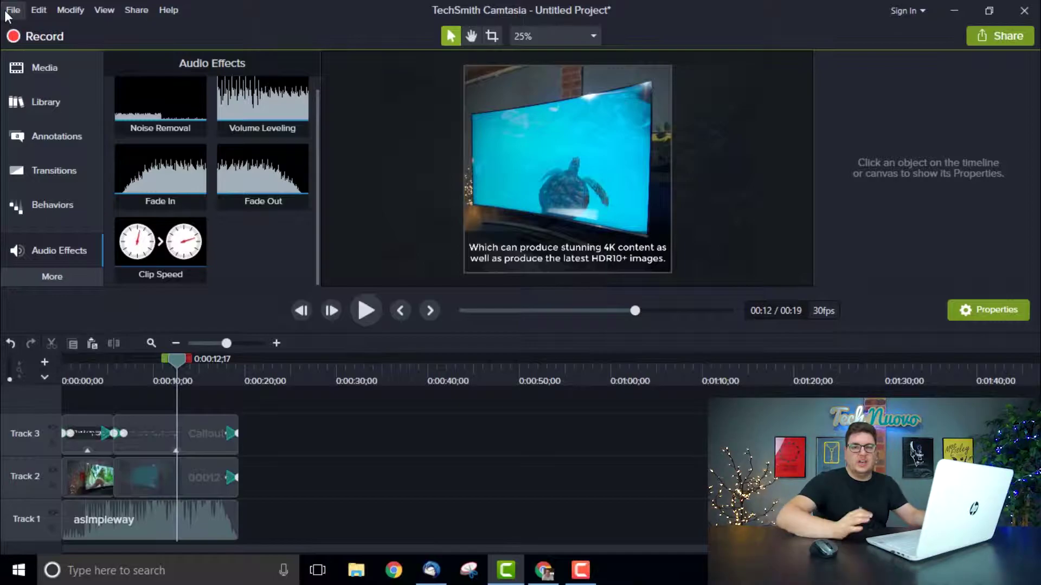
left_click(13, 10)
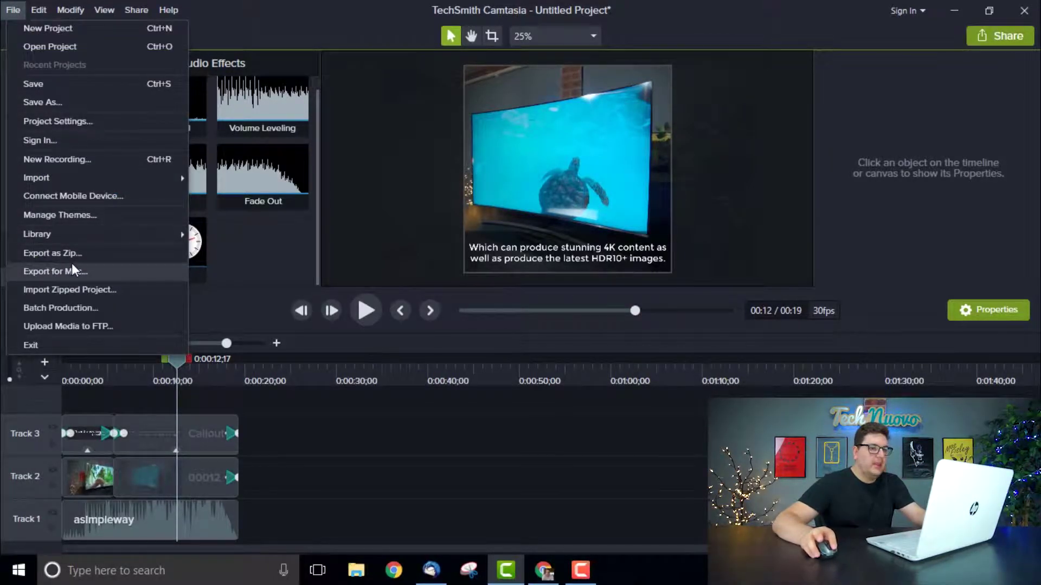
left_click(327, 171)
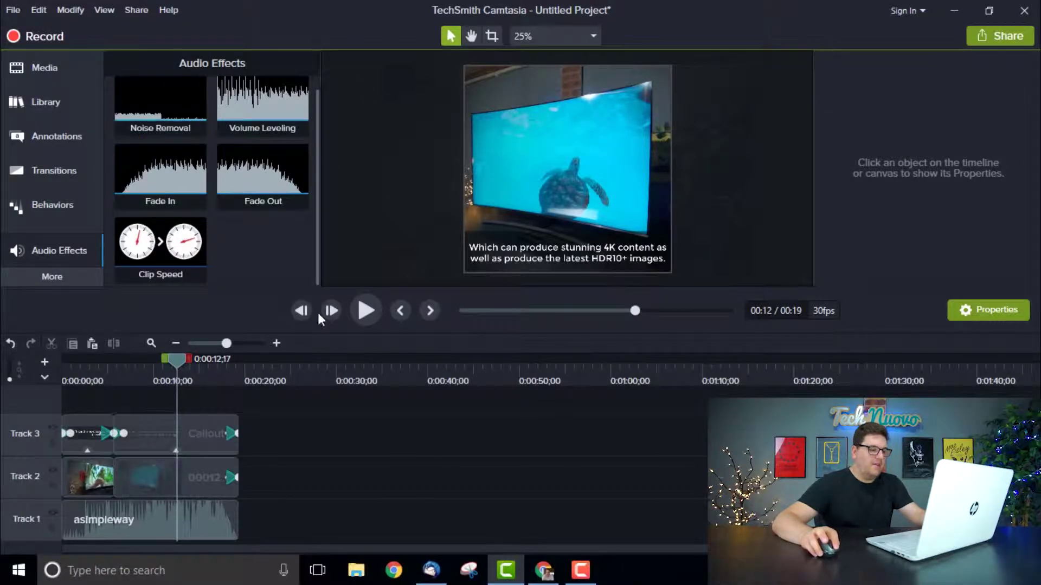
Step: Place the circleripple-01 lower third from the library's Lower Thirds folder at the start of a new Track 4
left_click_drag(107, 379, 88, 371)
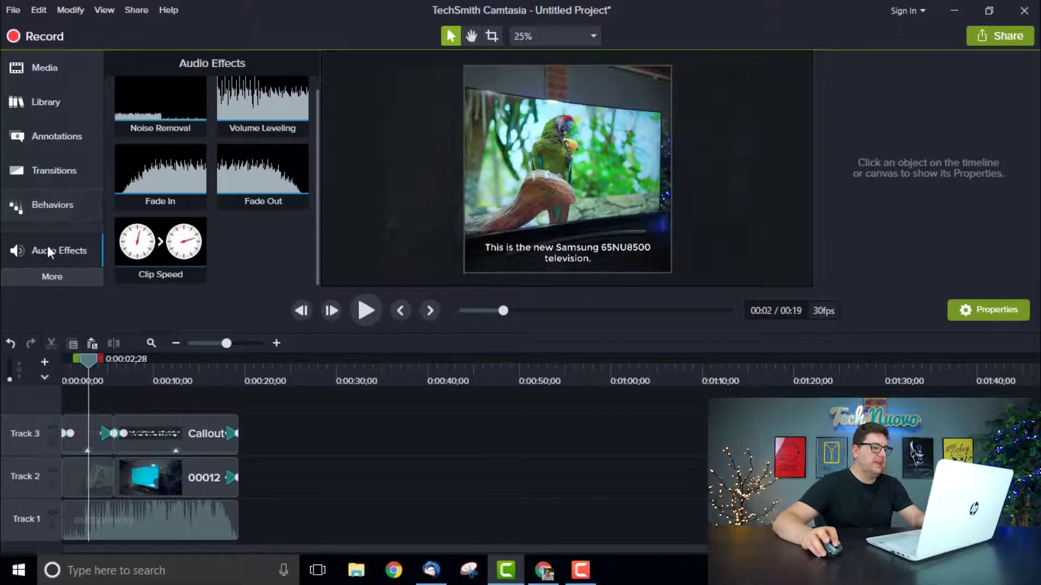
left_click(52, 103)
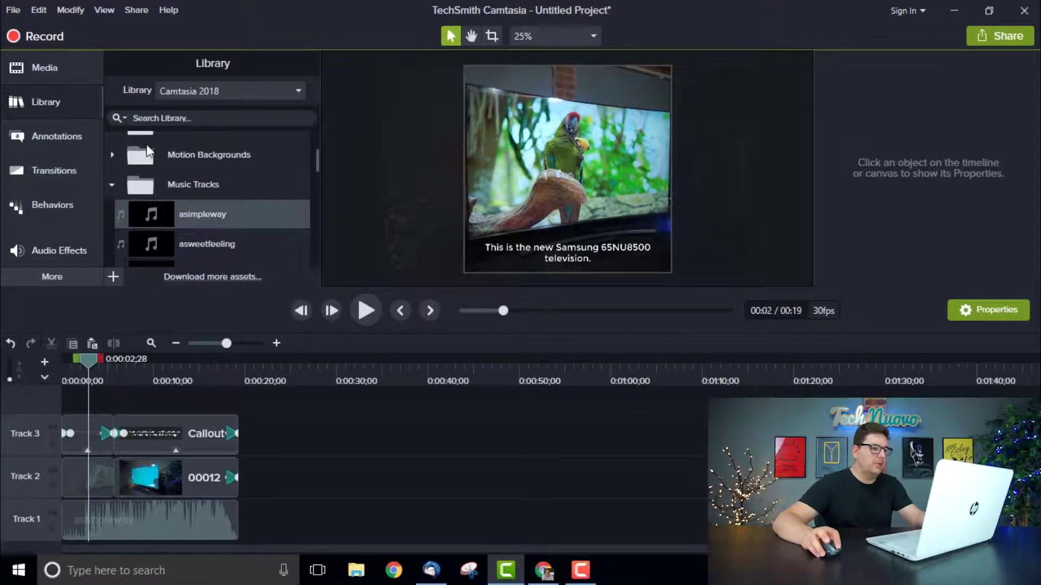
left_click(112, 184)
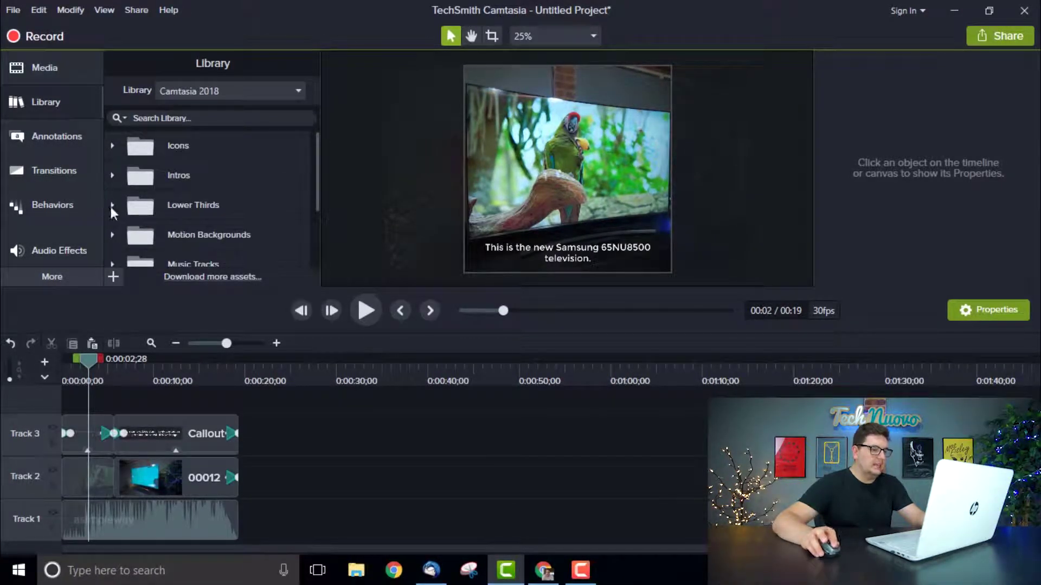
left_click(112, 205)
scroll(169, 207, "down", 4)
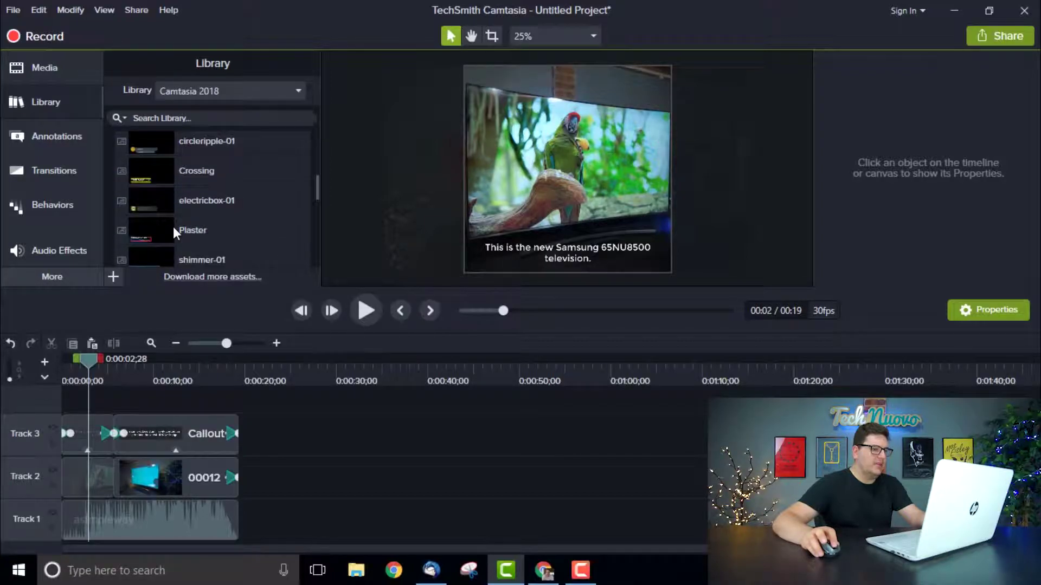
scroll(173, 227, "up", 1)
left_click_drag(151, 170, 60, 402)
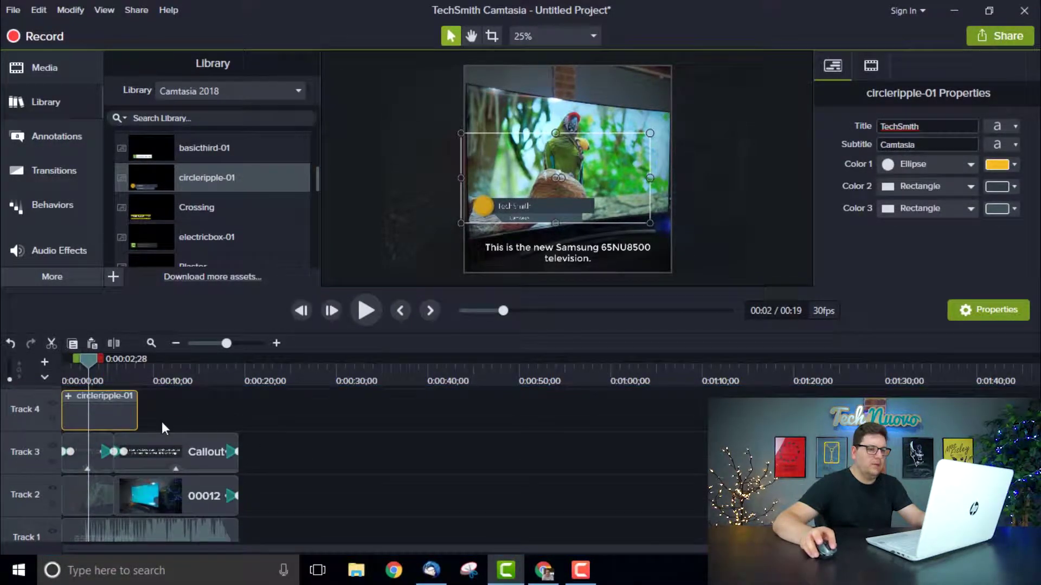
Step: Move the circleripple-01 lower third to the upper part of the canvas, above the TV picture, leaving the video clip in place
left_click_drag(514, 179, 498, 96)
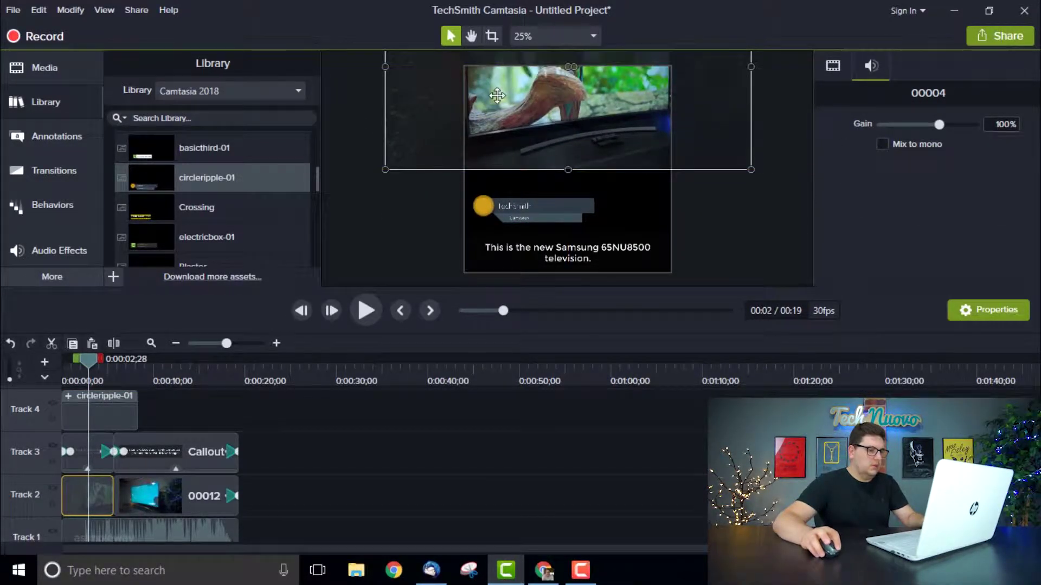
key("ctrl+z")
left_click(109, 398)
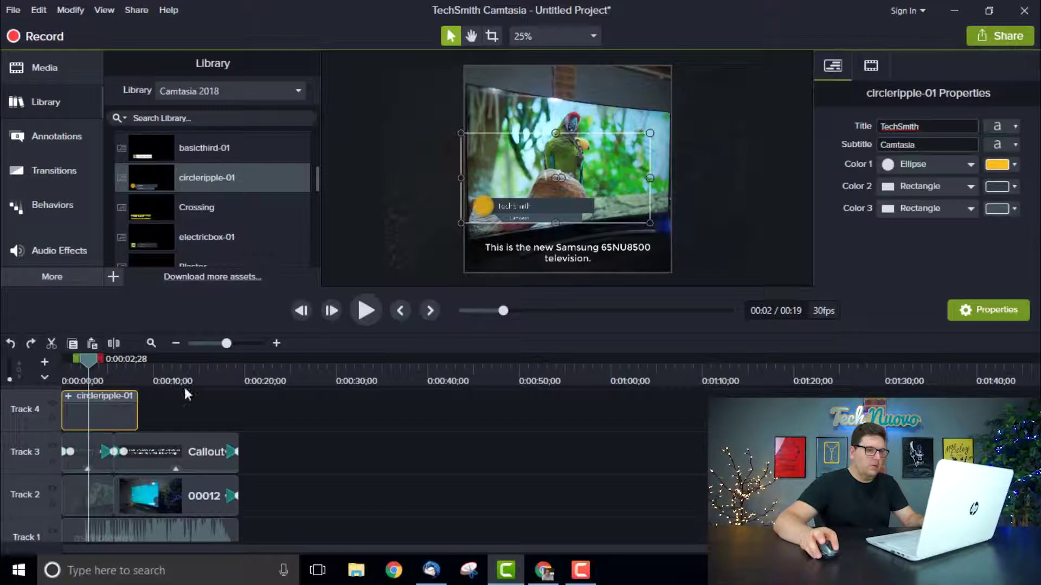
left_click_drag(520, 154, 519, 83)
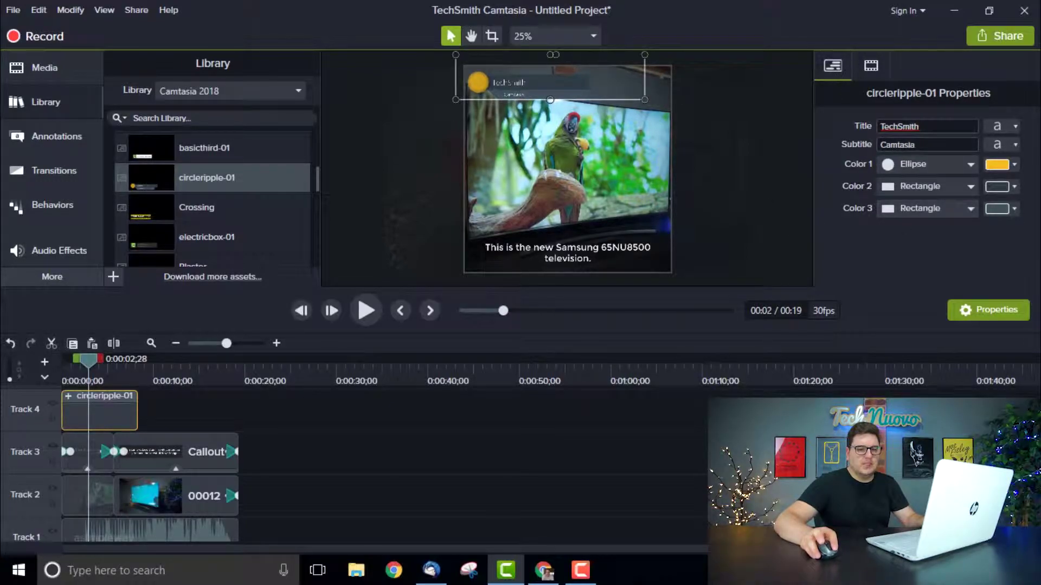
Step: Set the lower third's title to TechNuovo and its subtitle to Samsung 65NU8500
left_click(979, 309)
left_click(981, 309)
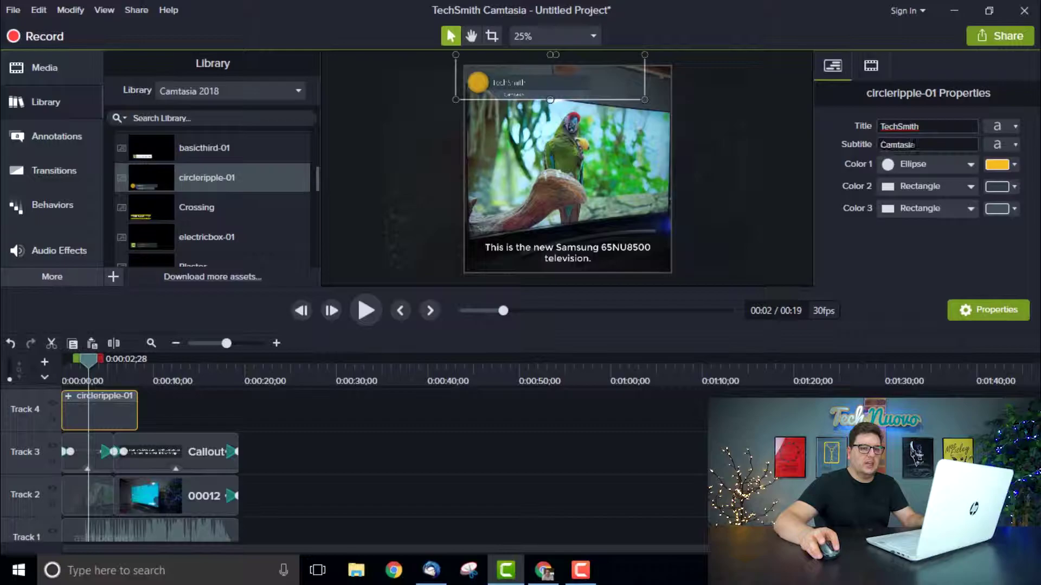
left_click(921, 126)
type("TechNuovo")
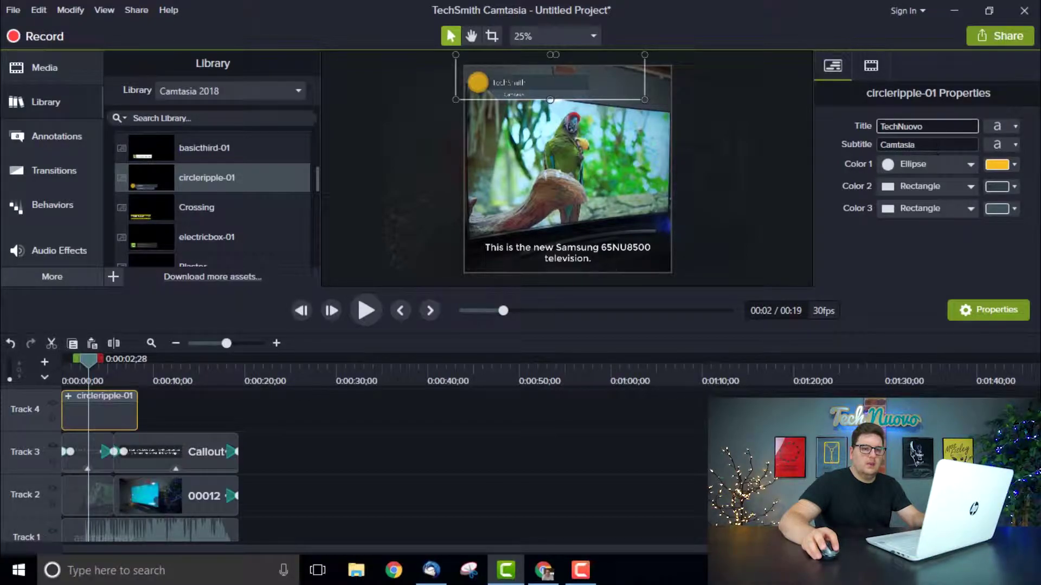
left_click(922, 145)
type("Samsung 65")
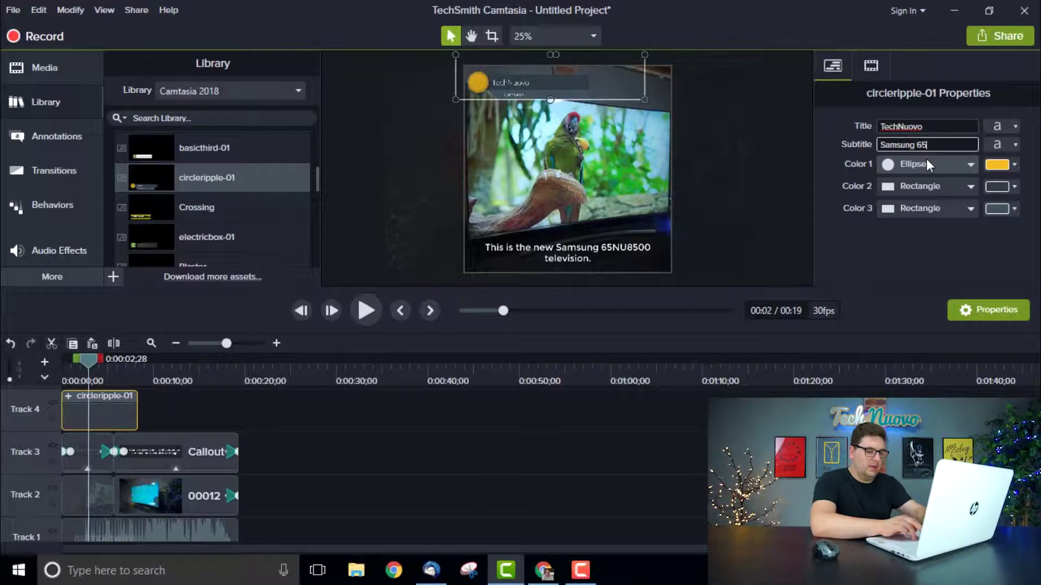
type("NU8500")
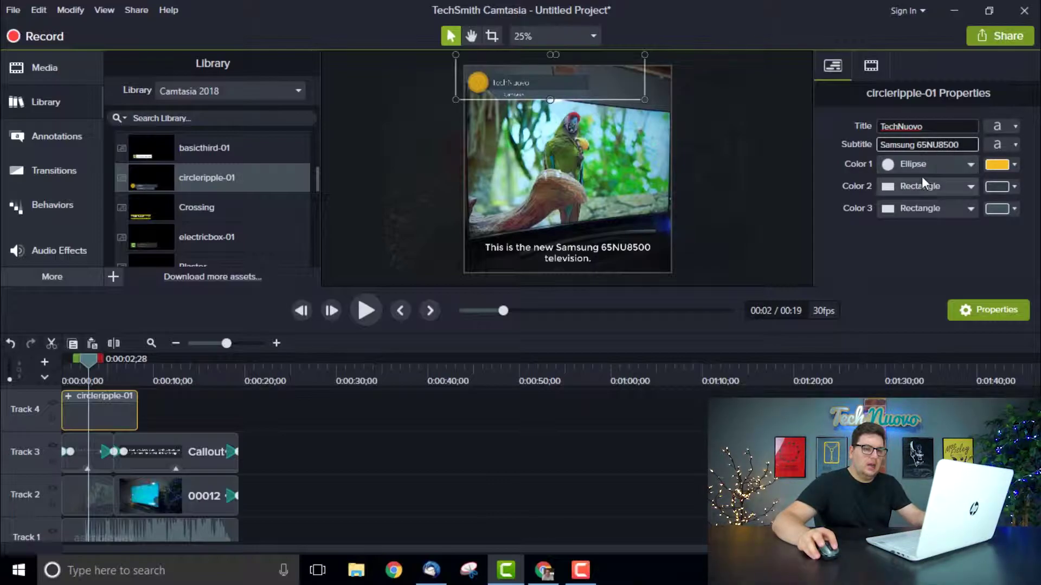
Step: Recolour the lower third's Color 1 ellipse to the green #5CBE94
left_click(946, 163)
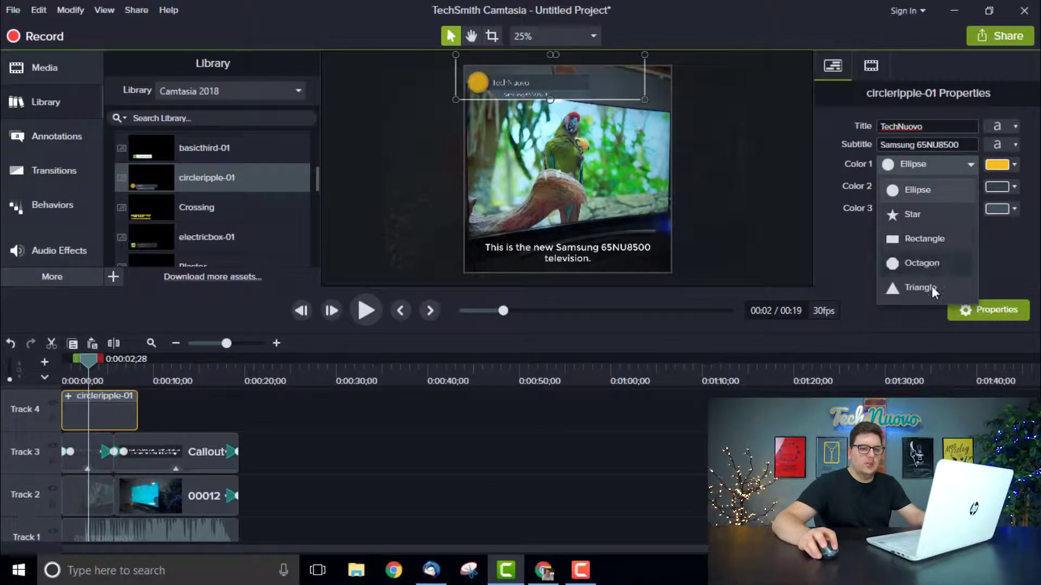
left_click(931, 189)
left_click(1000, 165)
left_click(1012, 290)
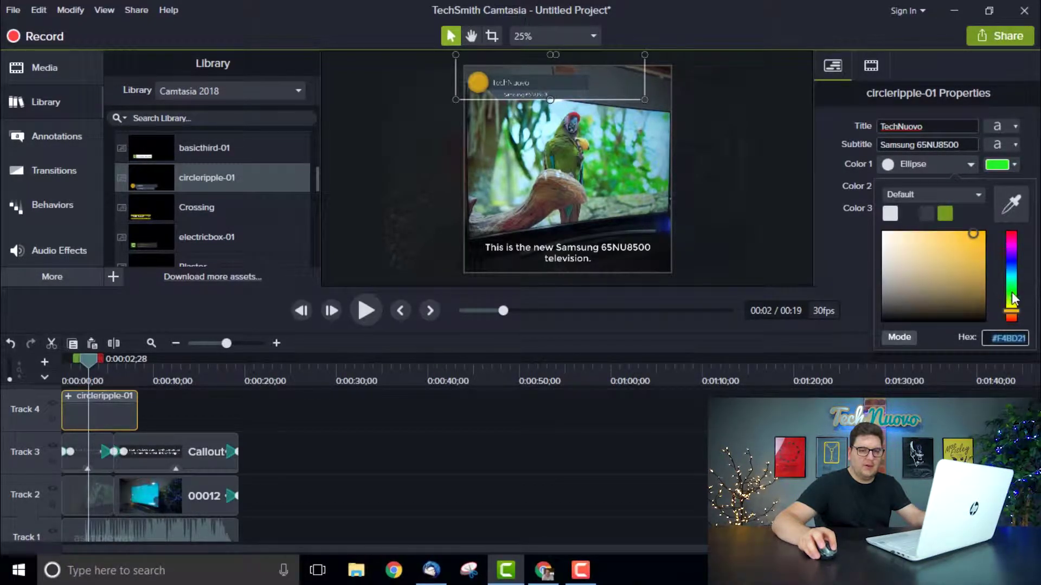
mouse_move(984, 268)
left_mouse_down()
mouse_move(901, 234)
mouse_move(900, 287)
mouse_move(1011, 282)
left_mouse_up()
left_click(940, 272)
mouse_move(939, 269)
left_mouse_down()
mouse_move(936, 284)
mouse_move(949, 278)
mouse_move(937, 255)
left_mouse_up()
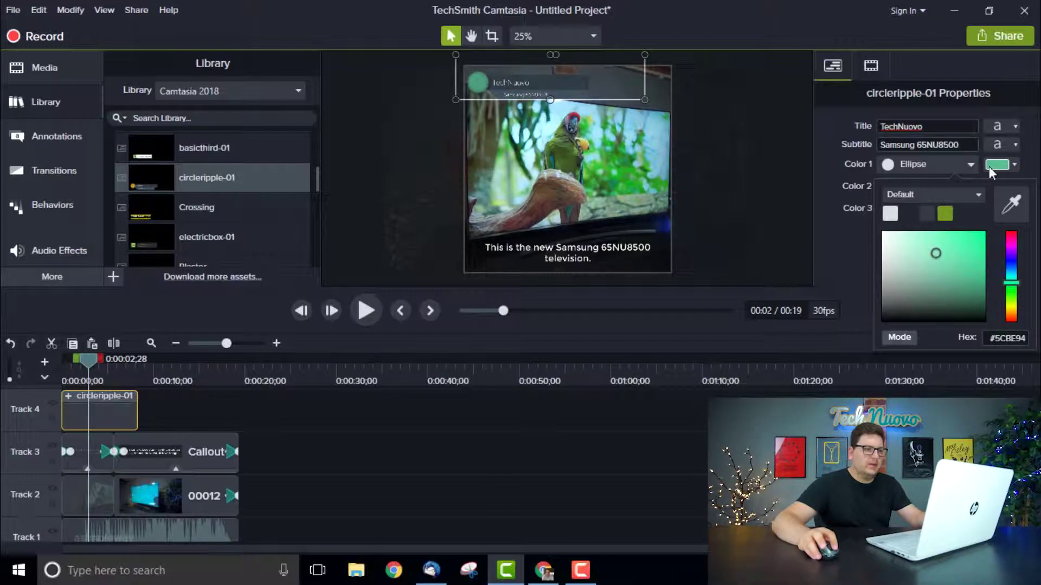
left_click(1014, 165)
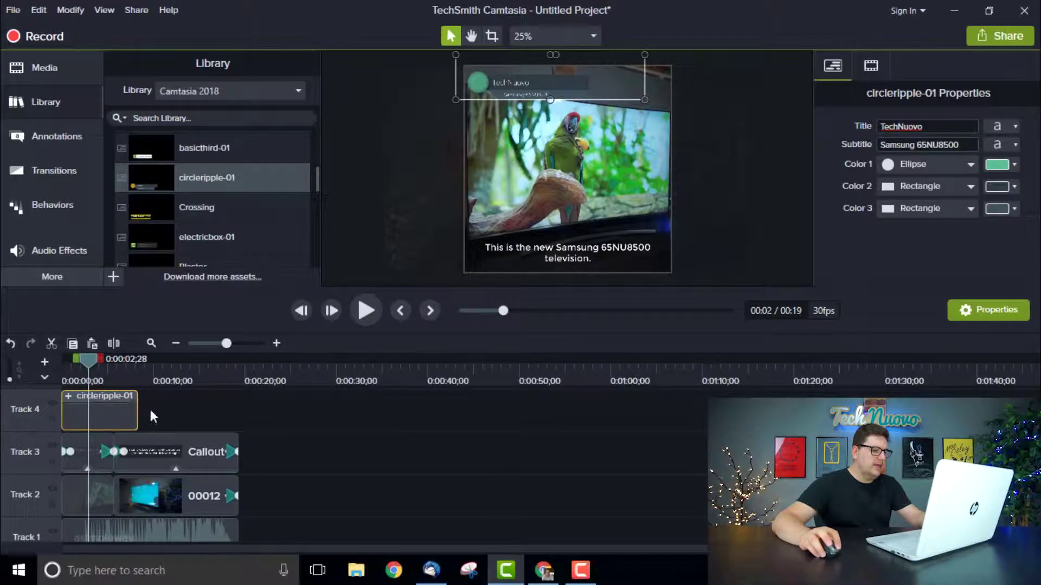
Step: Trim the circleripple-01 clip on Track 4 to end where the first video clip ends
left_click_drag(93, 362, 144, 369)
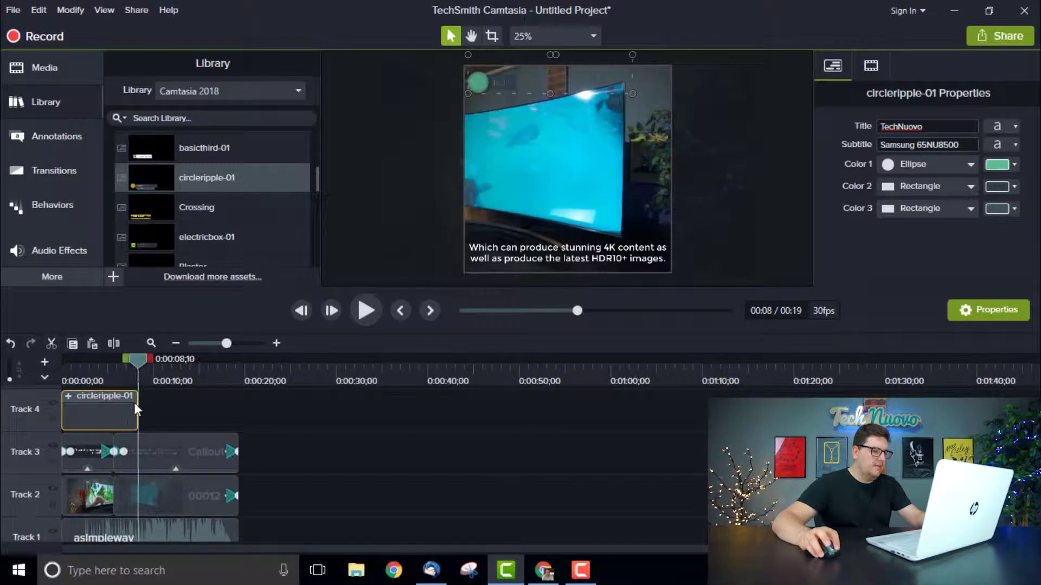
left_click_drag(137, 411, 113, 412)
Step: Add an animation to circleripple-01 at 0:00:04;27 that slides it off the canvas to the left
left_click_drag(110, 366, 107, 371)
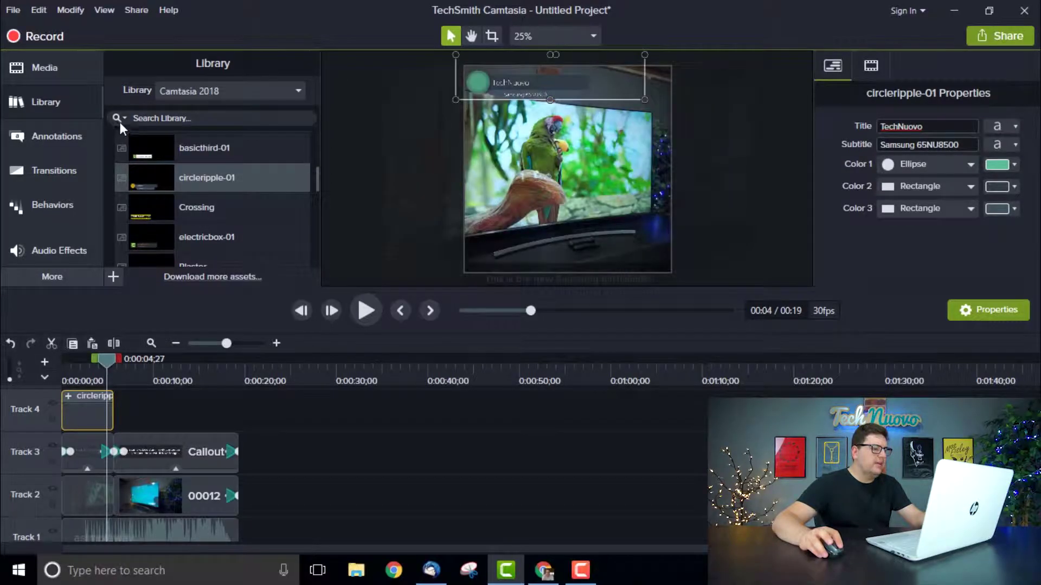
left_click(66, 11)
mouse_move(226, 67)
left_click(284, 65)
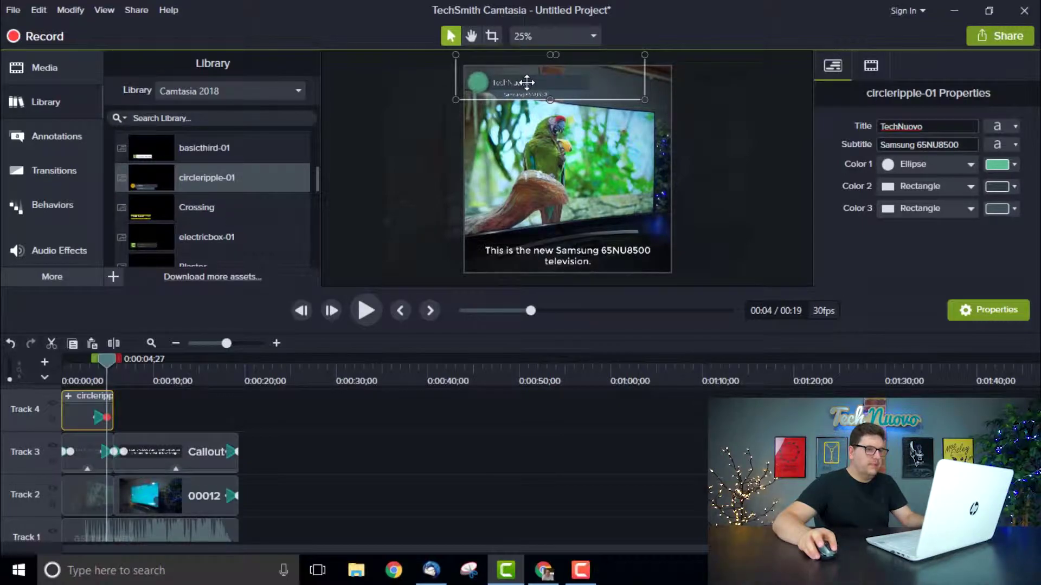
left_click_drag(525, 82, 398, 84)
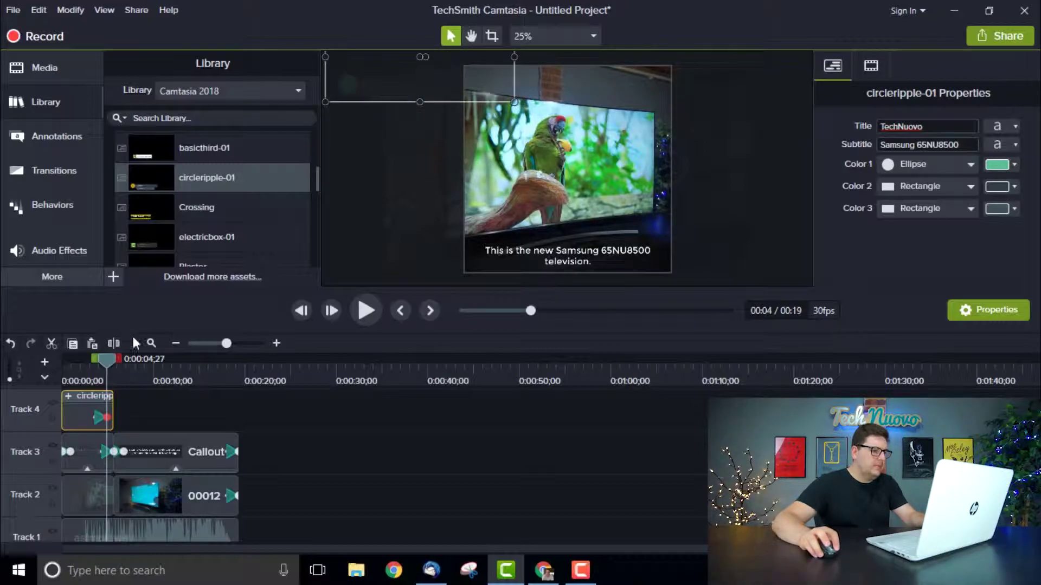
Step: Play back the lower third's exit and shift its one-second animation to start at 00:00:04;21, ending with the clip
left_click_drag(112, 359, 96, 367)
key("space")
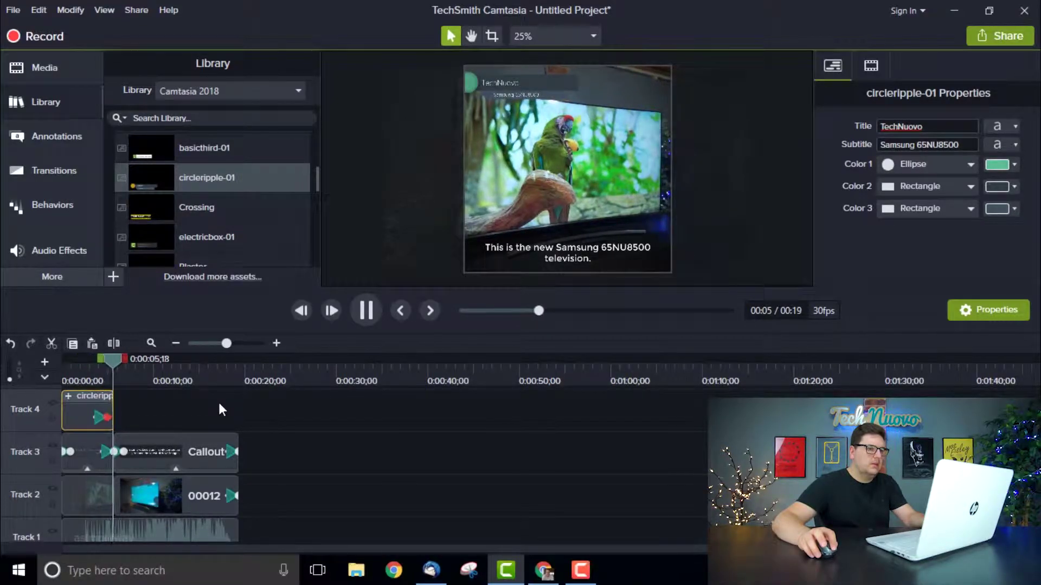
key("space")
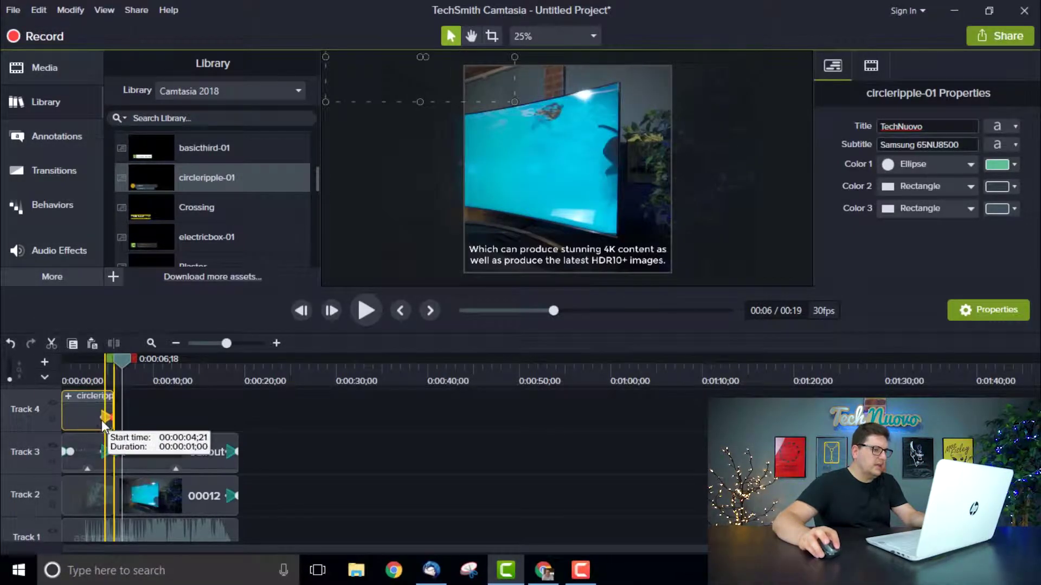
left_click(16, 10)
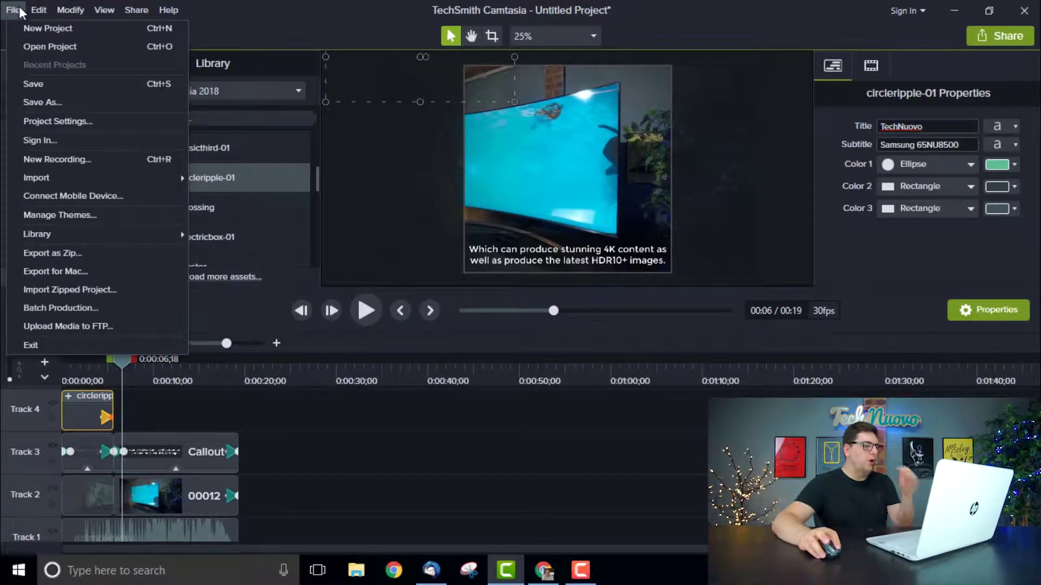
left_click(621, 448)
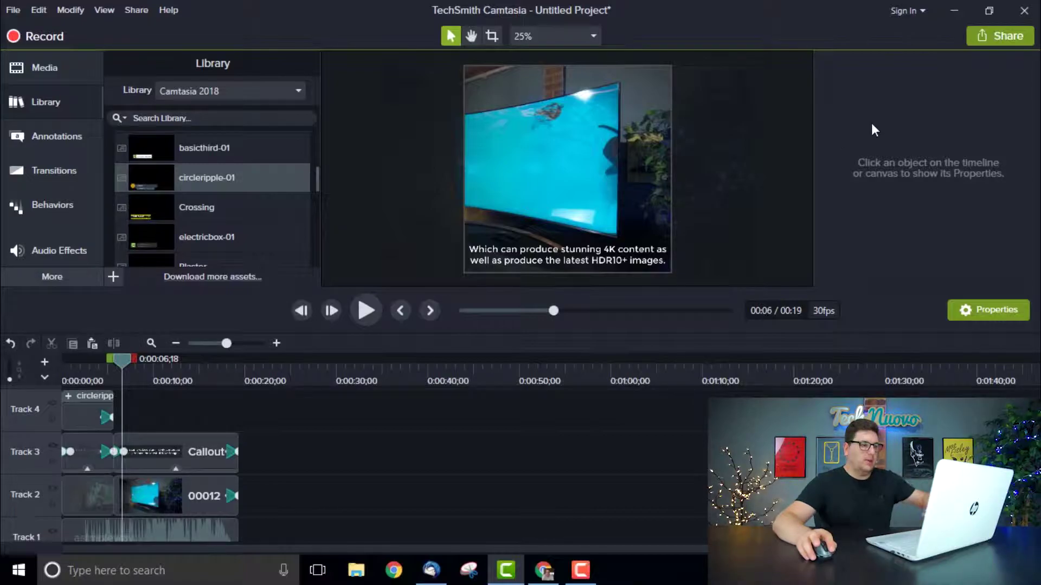
Step: Start a local file export with custom production settings in the MP4 - Smart Player (HTML5) format
left_click(989, 35)
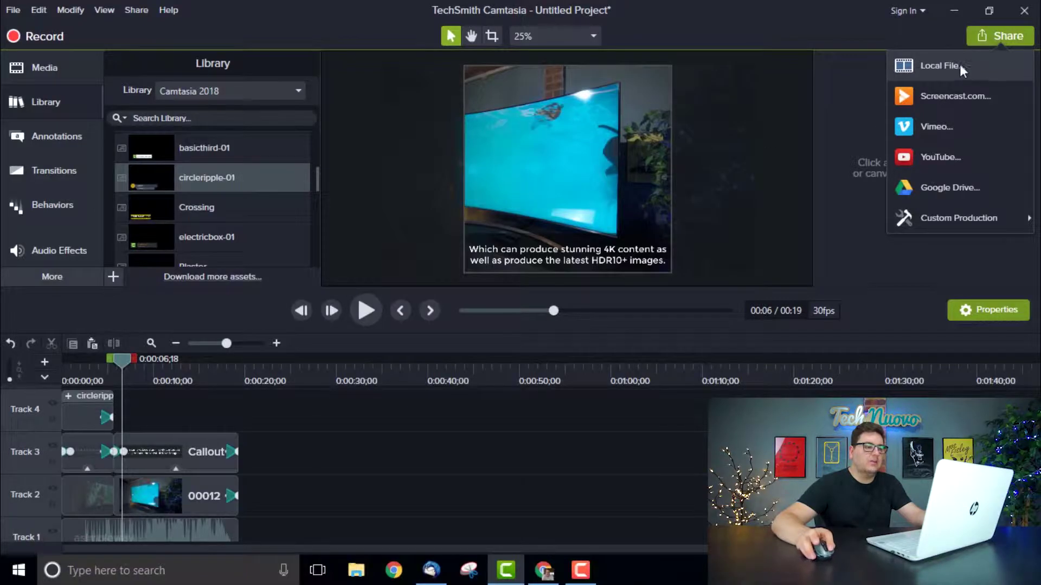
left_click(943, 65)
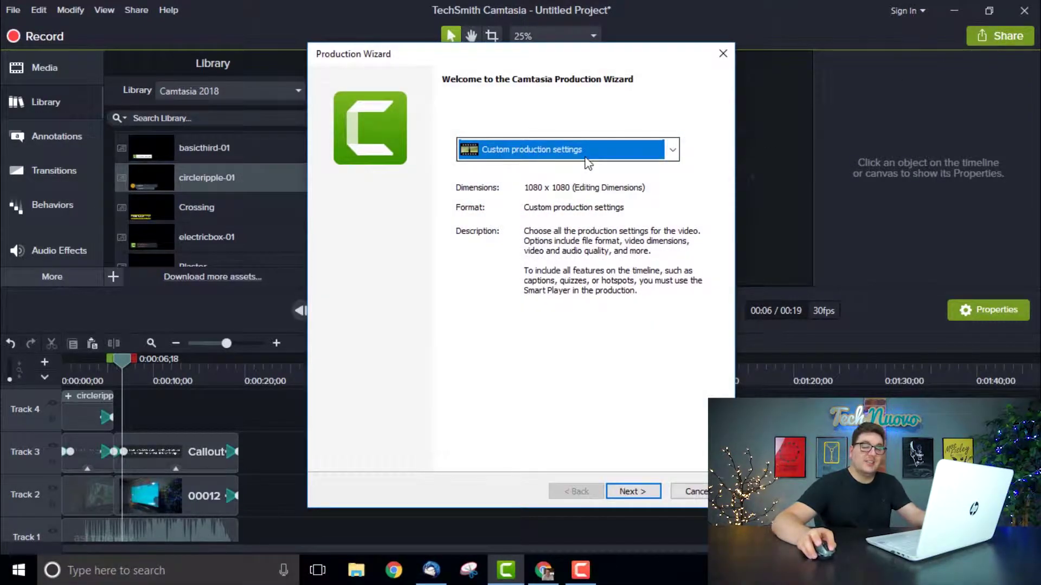
left_click(673, 151)
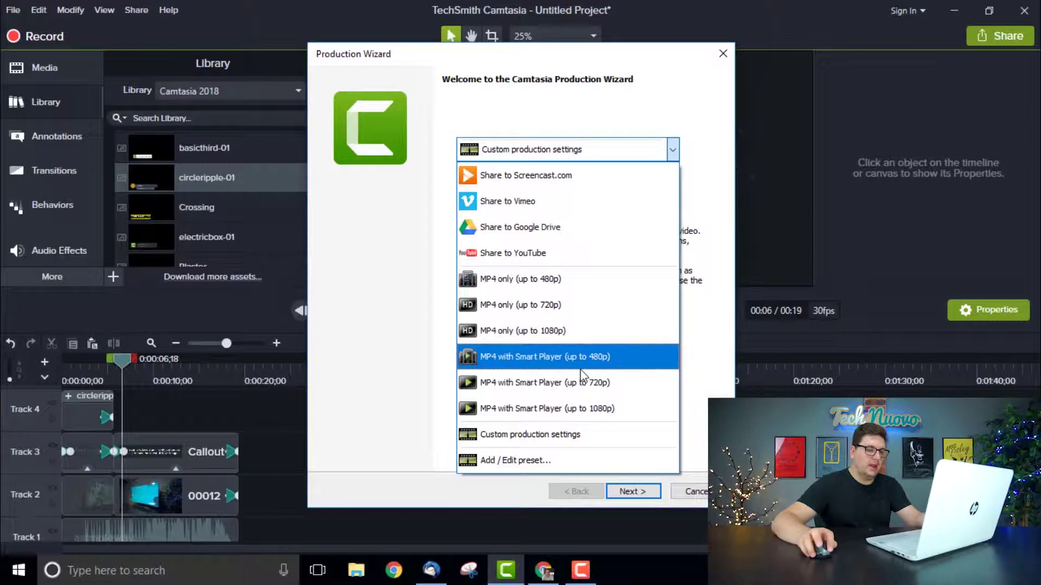
left_click(539, 434)
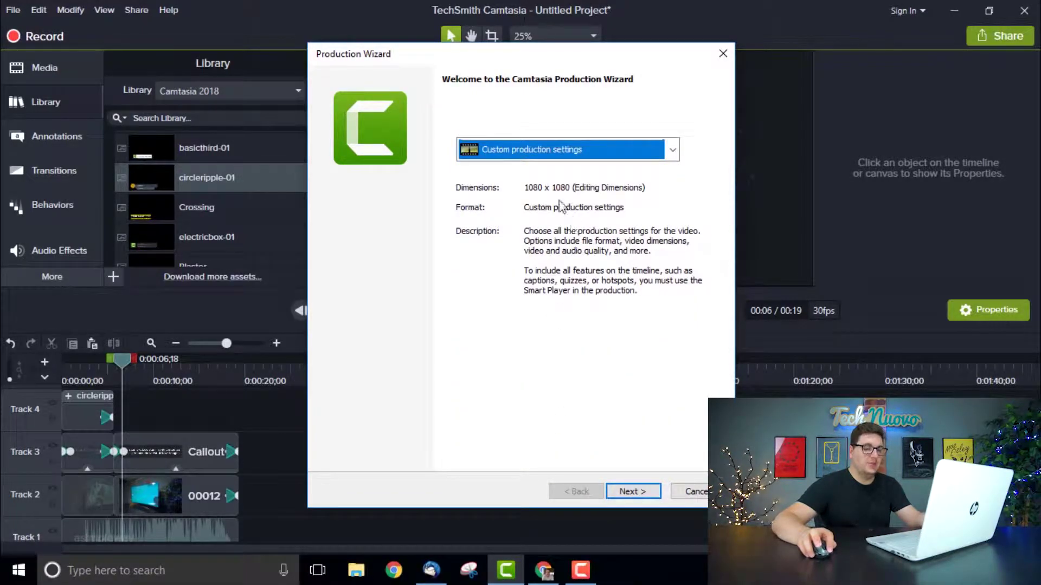
left_click(630, 492)
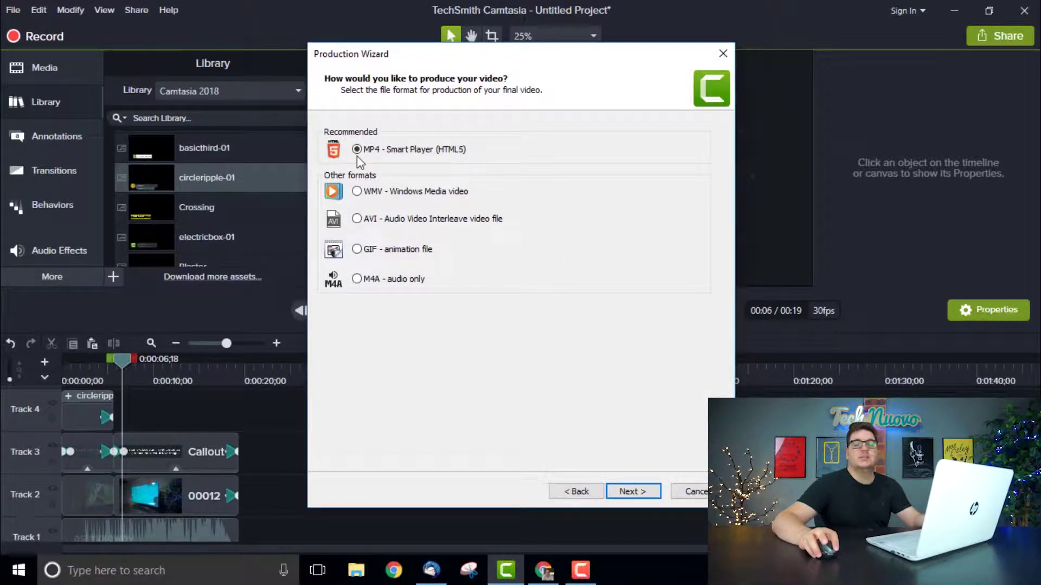
left_click(630, 492)
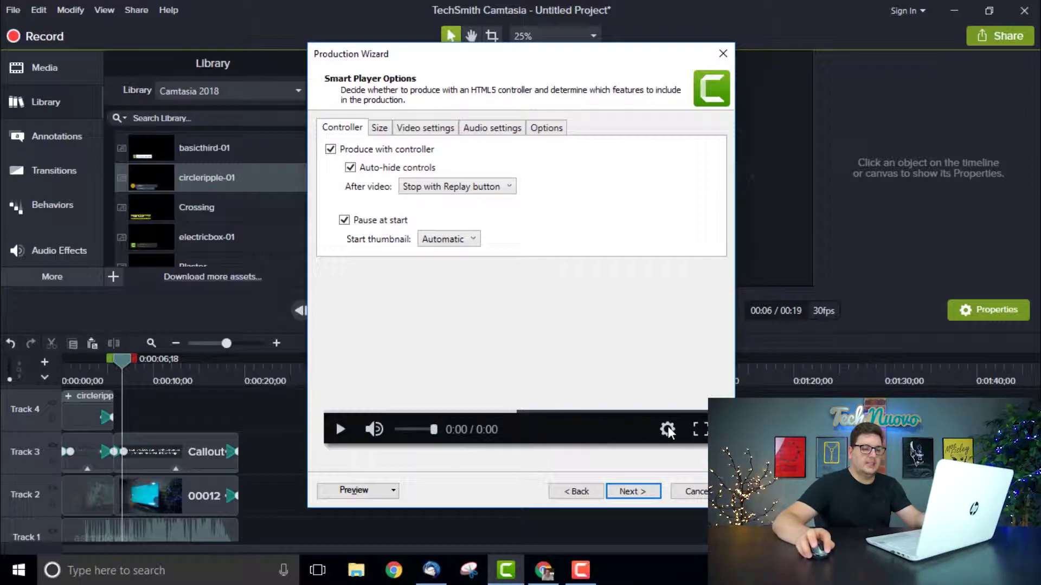
Step: Disable Produce with controller, review the size, video and audio settings, and continue to the Video Options page
left_click(330, 149)
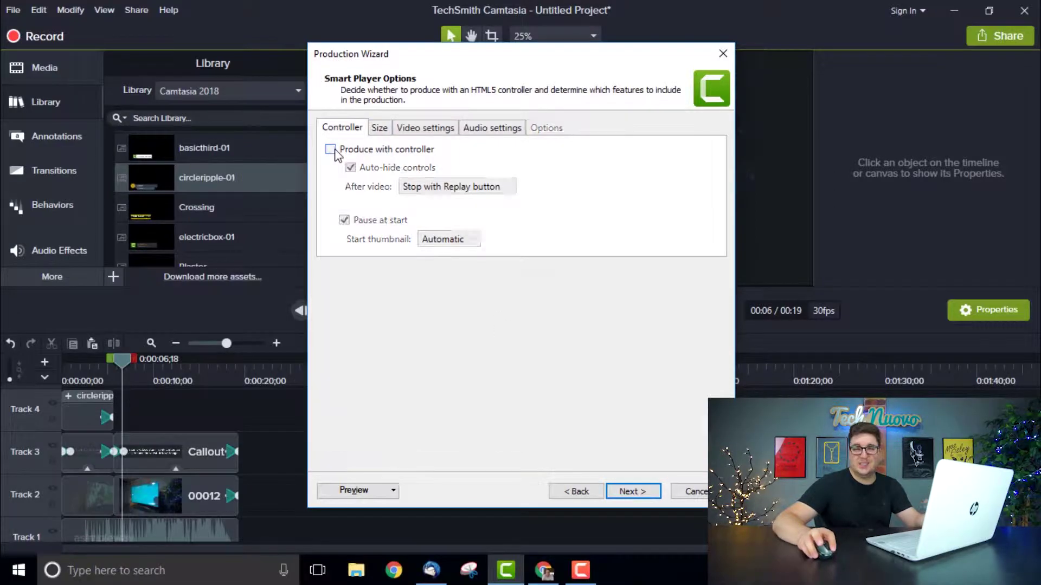
left_click(378, 130)
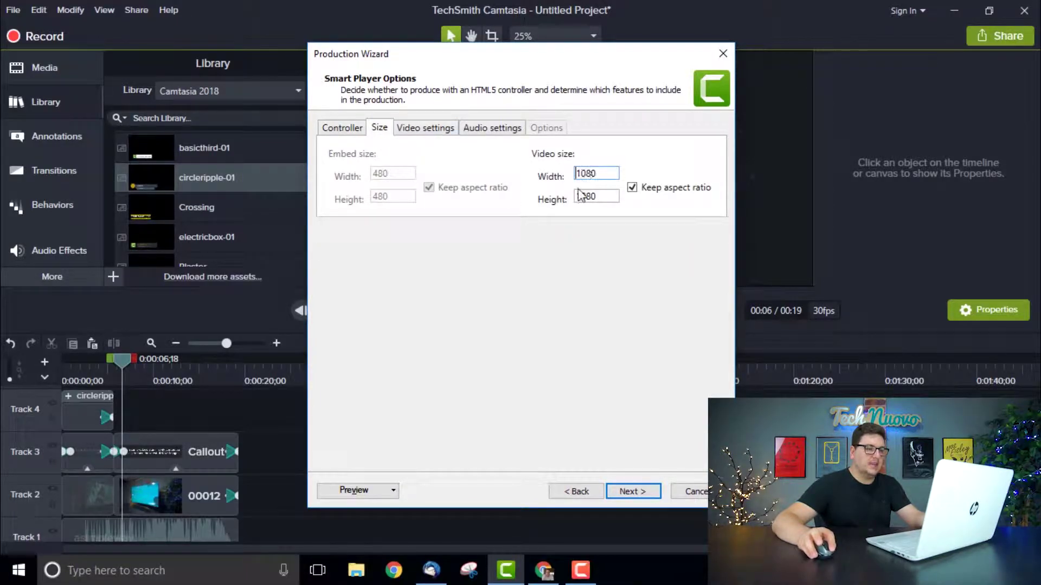
left_click(431, 129)
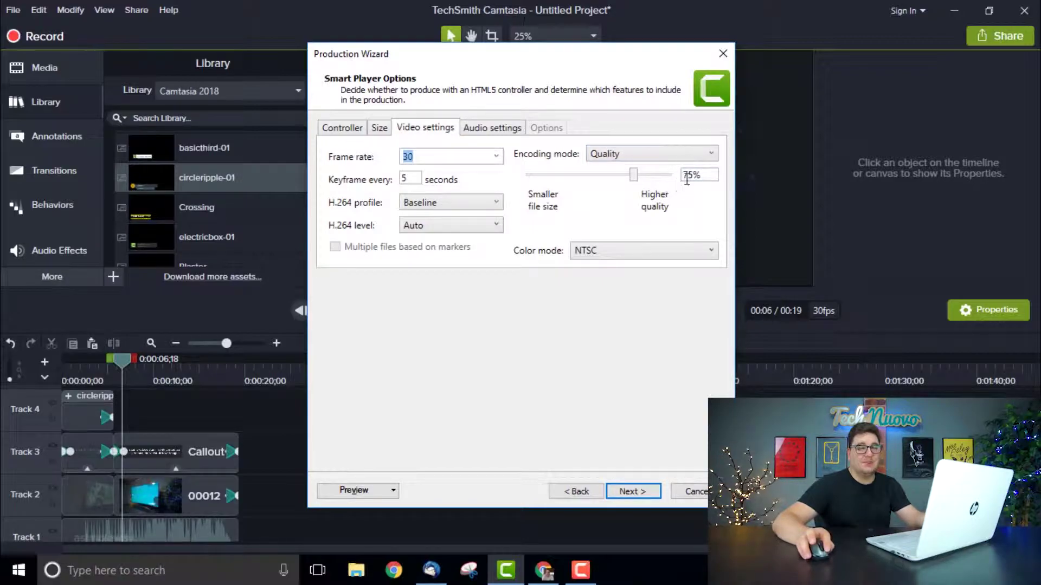
left_click(481, 129)
left_click(435, 128)
left_click(339, 129)
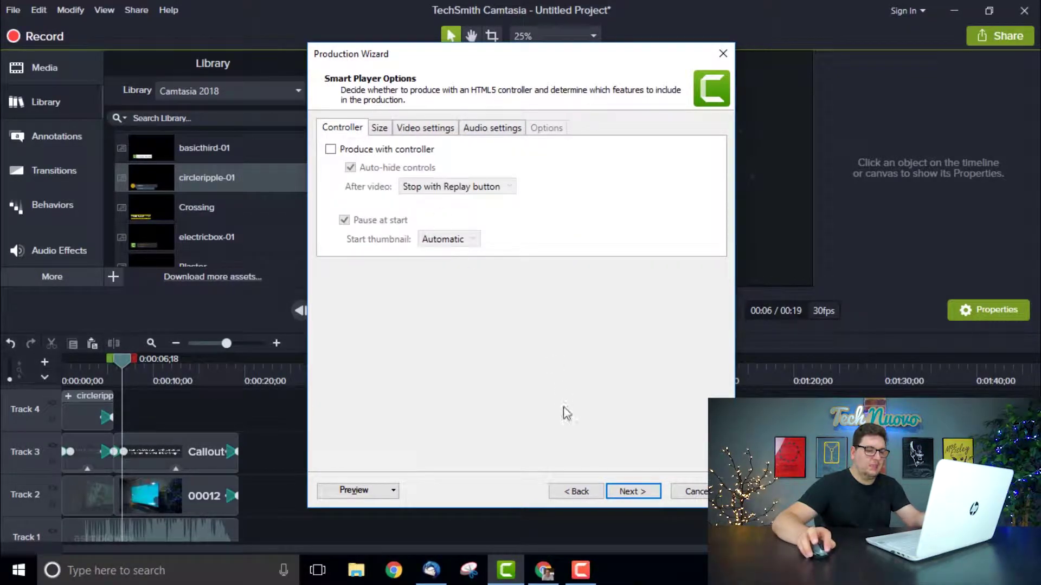
left_click(631, 491)
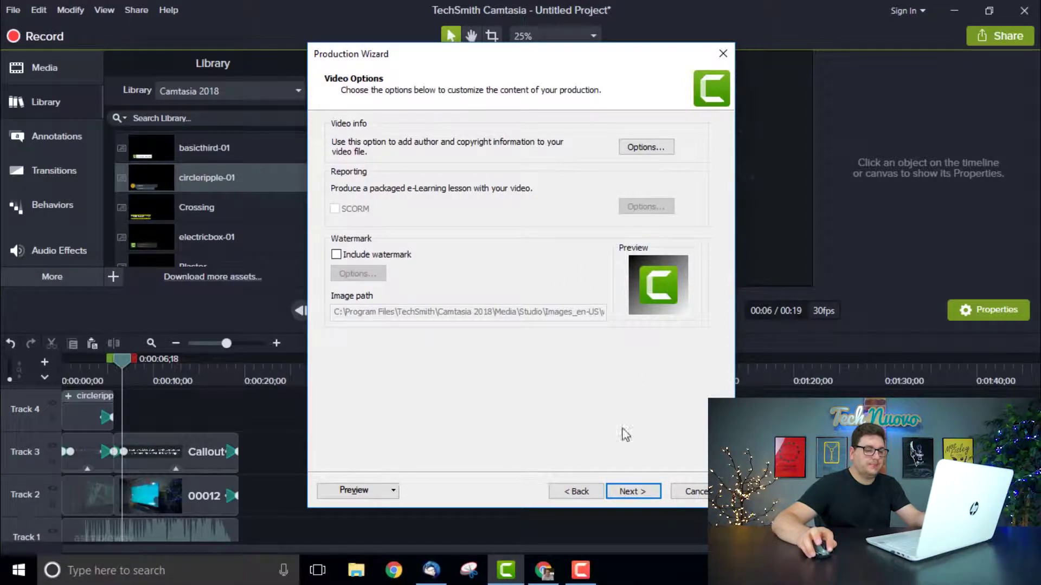
Step: Name the production "Samsung 65NU8500 Facebook Video", keep sub-folder organization off, and produce the MP4 in the Camtastia desktop folder
left_click(631, 491)
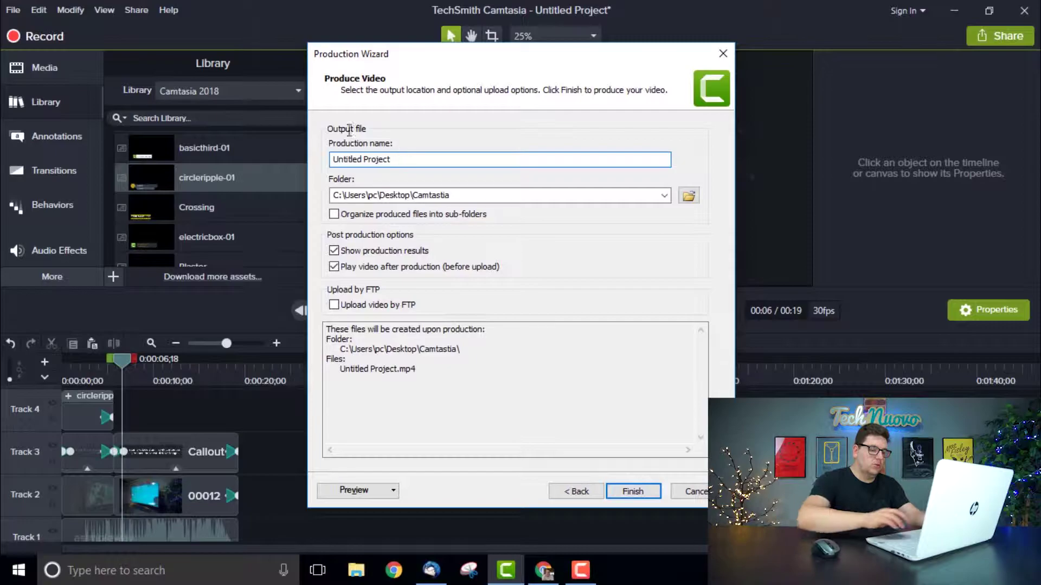
type("Sa")
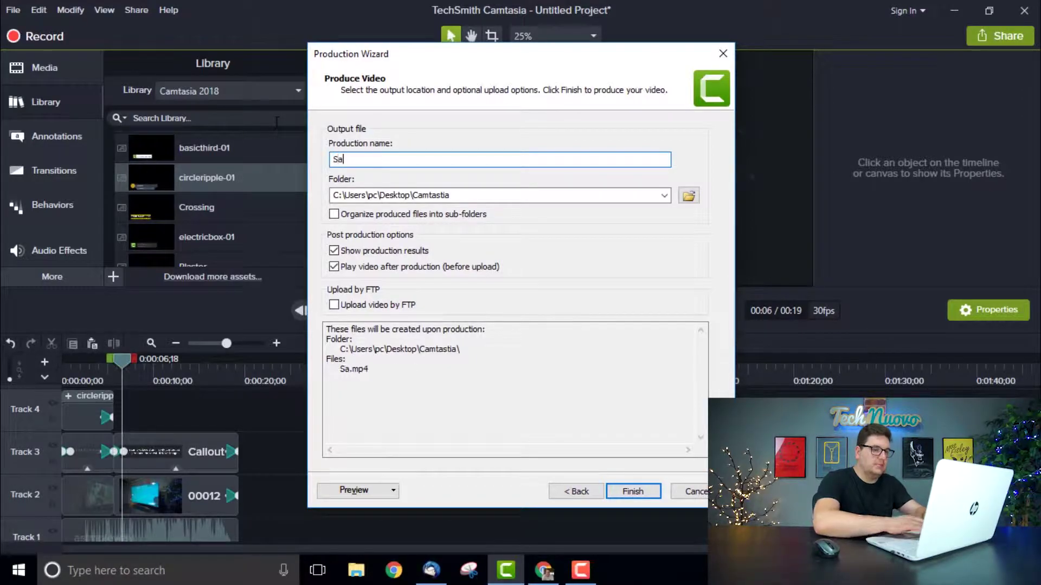
type("msung 65NU8500 Facebook ")
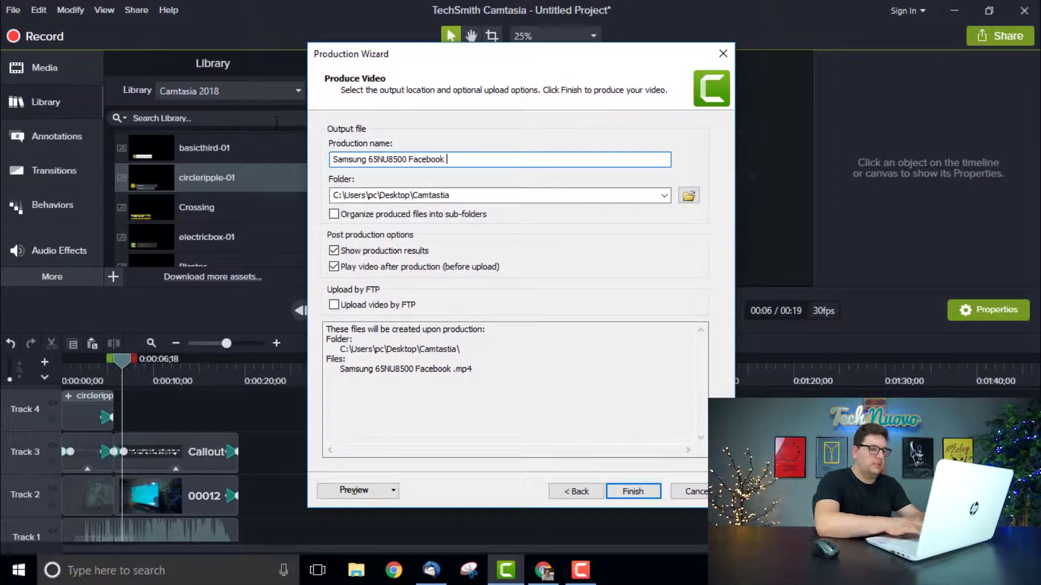
type("Video")
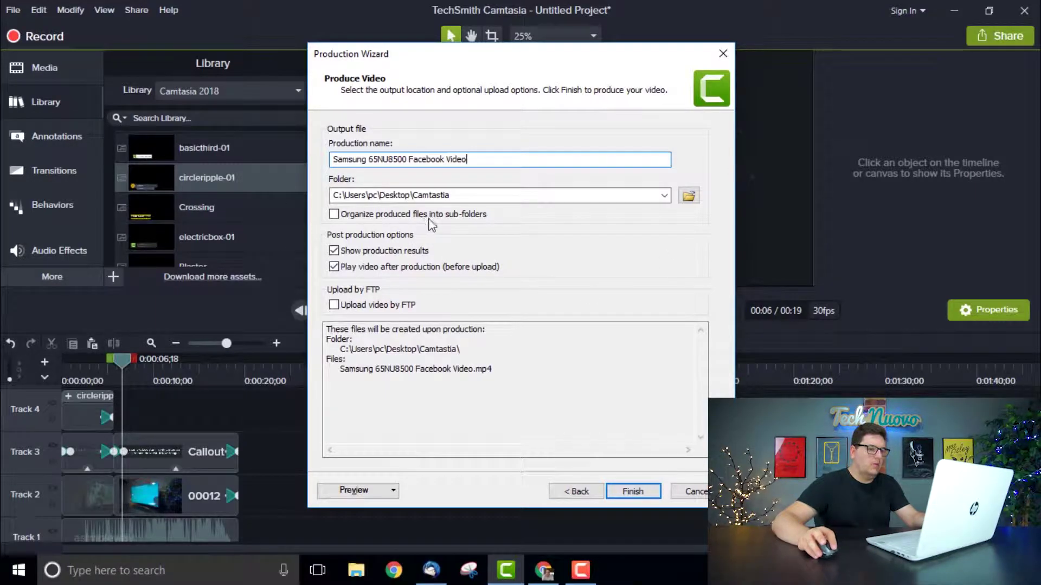
left_click(334, 215)
left_click(334, 215)
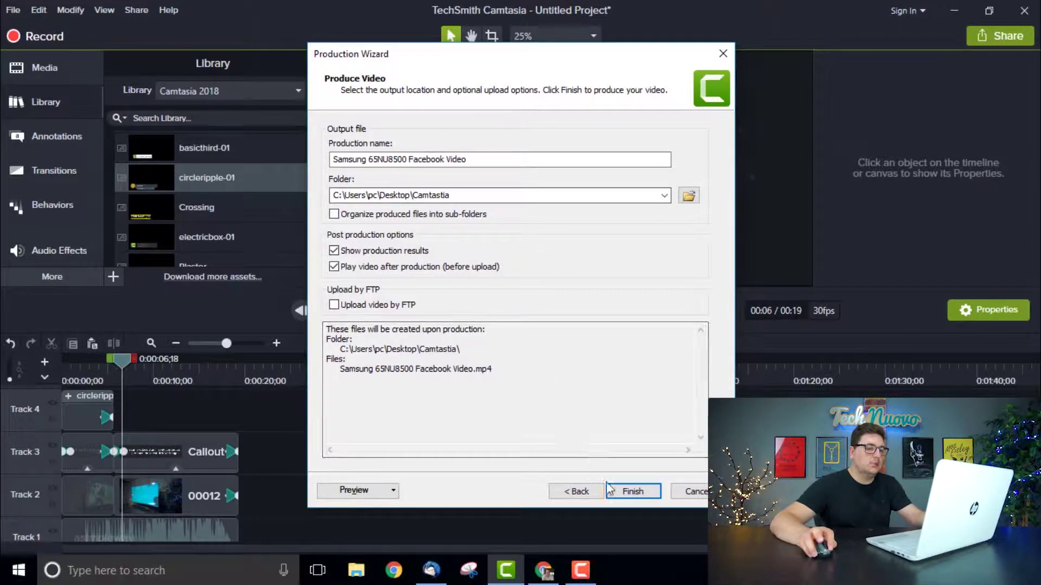
left_click(632, 491)
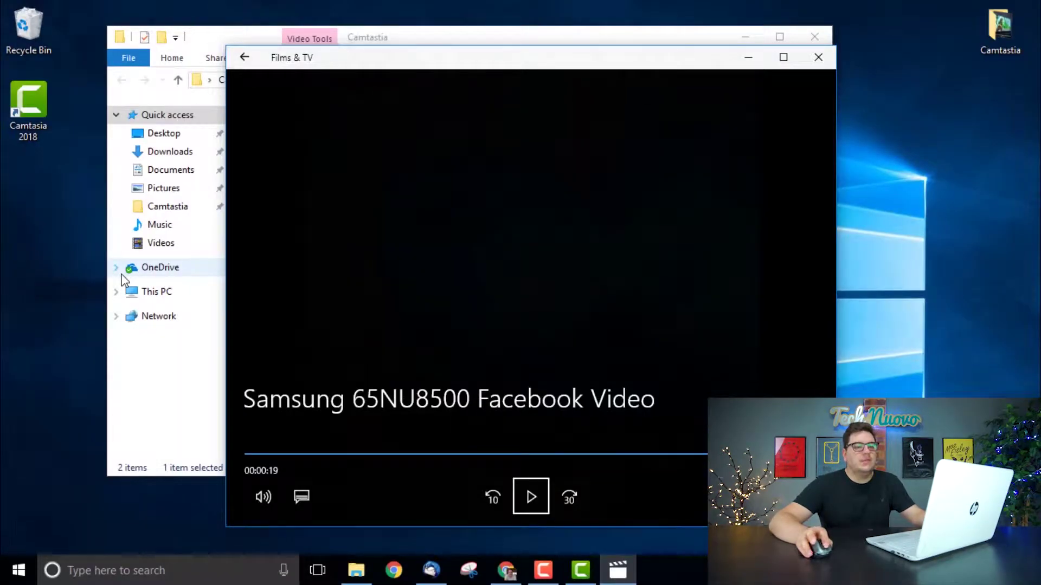
Step: Close the produced video's player and the output folder window, leaving Camtasia minimized
left_click(816, 57)
left_click(811, 46)
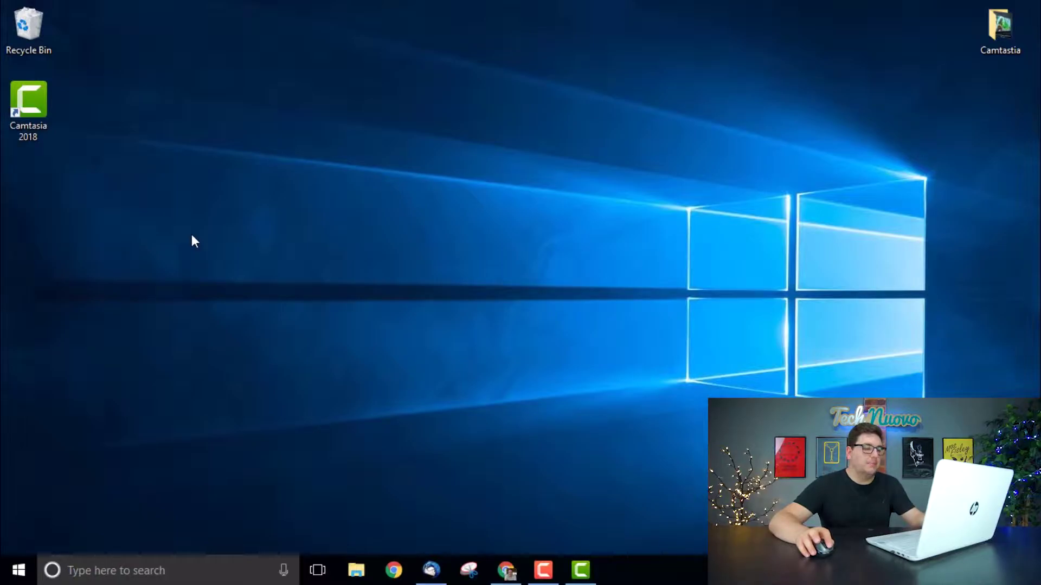
left_click(580, 572)
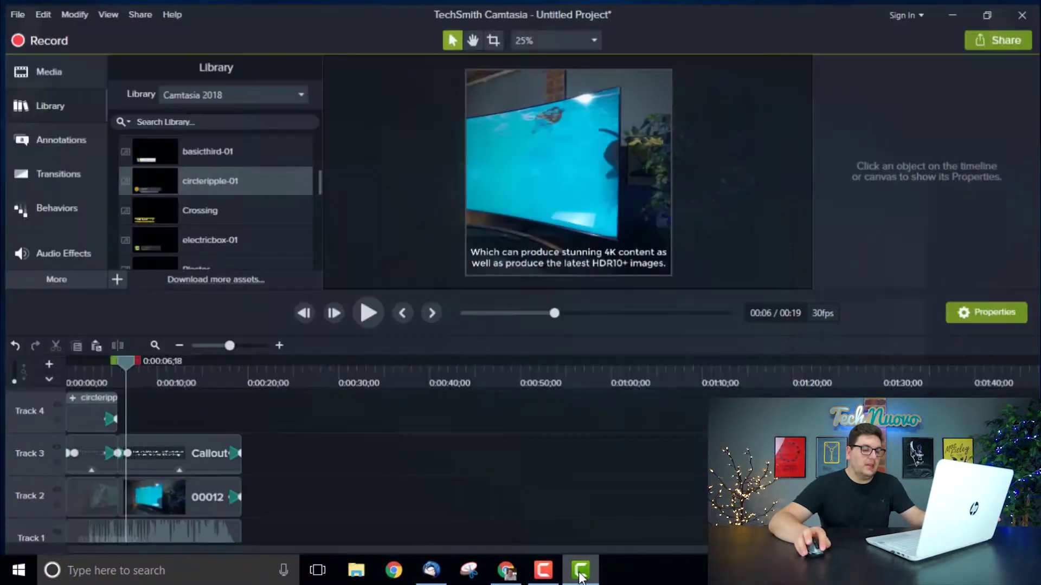
left_click(580, 574)
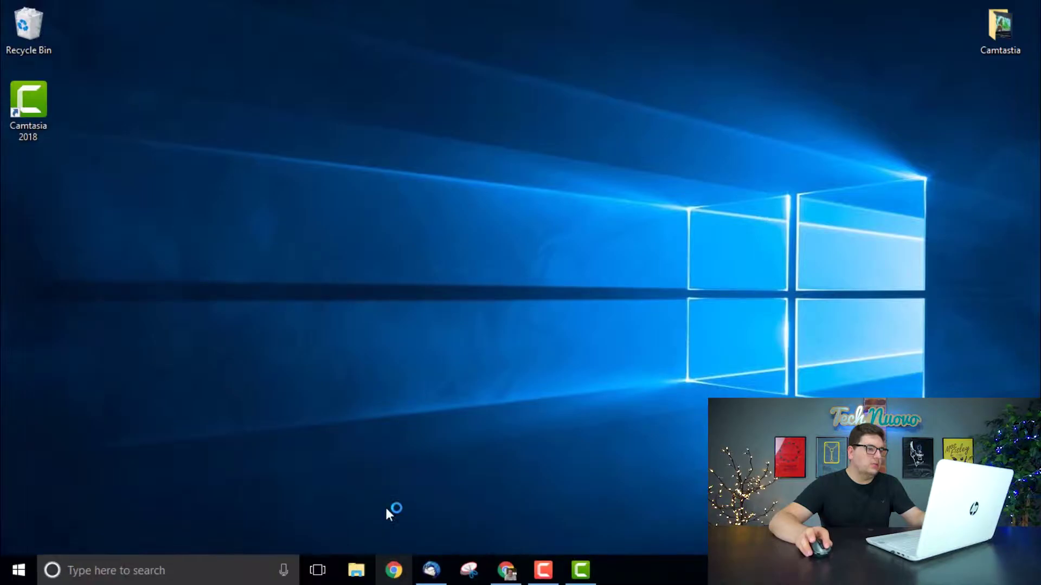
Step: Switch to Chrome, search Google for techsmith and open the official TechSmith website
type("techsmith")
key("Return")
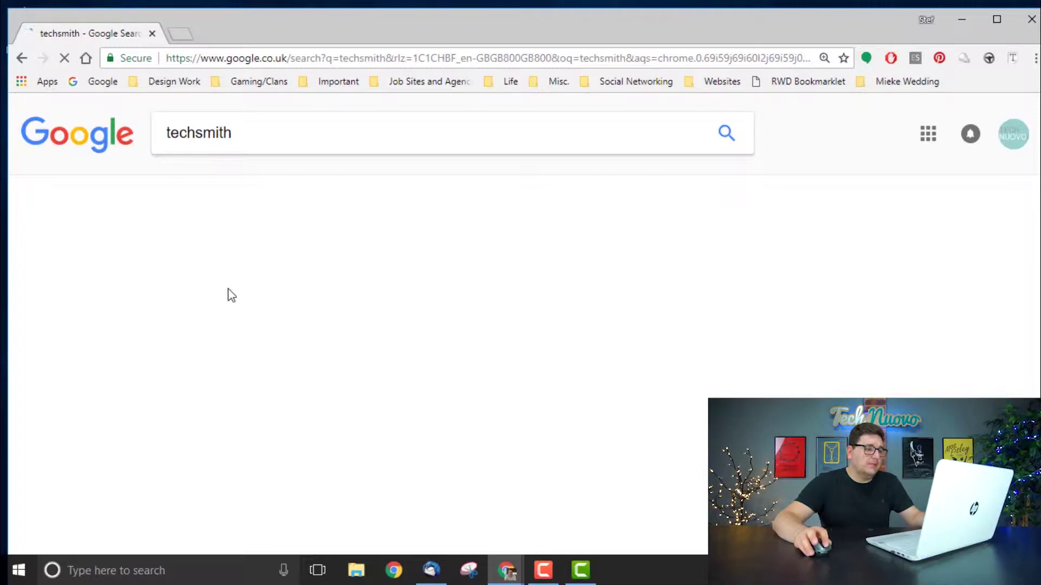
scroll(202, 428, "down", 2)
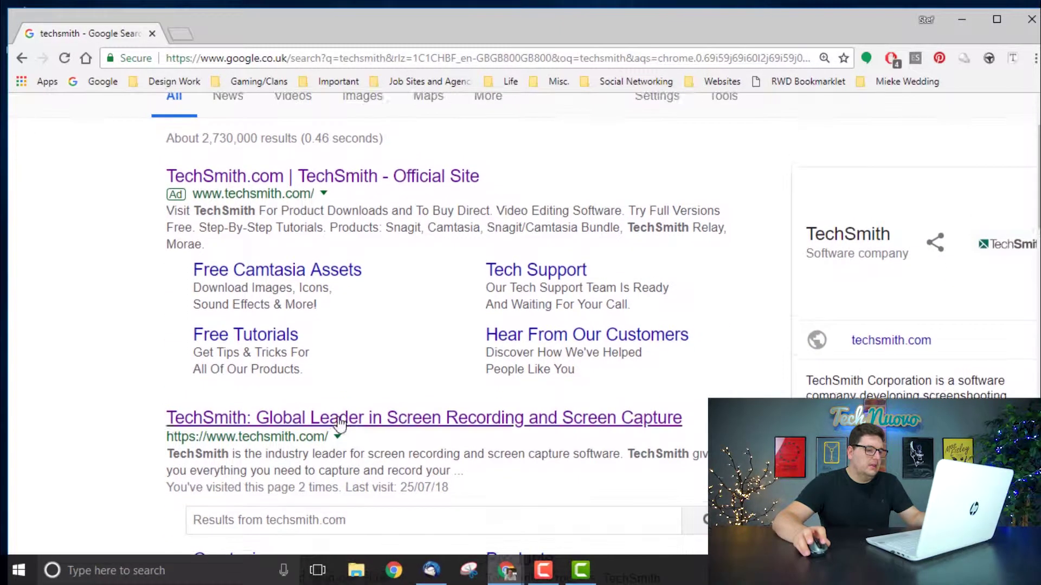
left_click(395, 437)
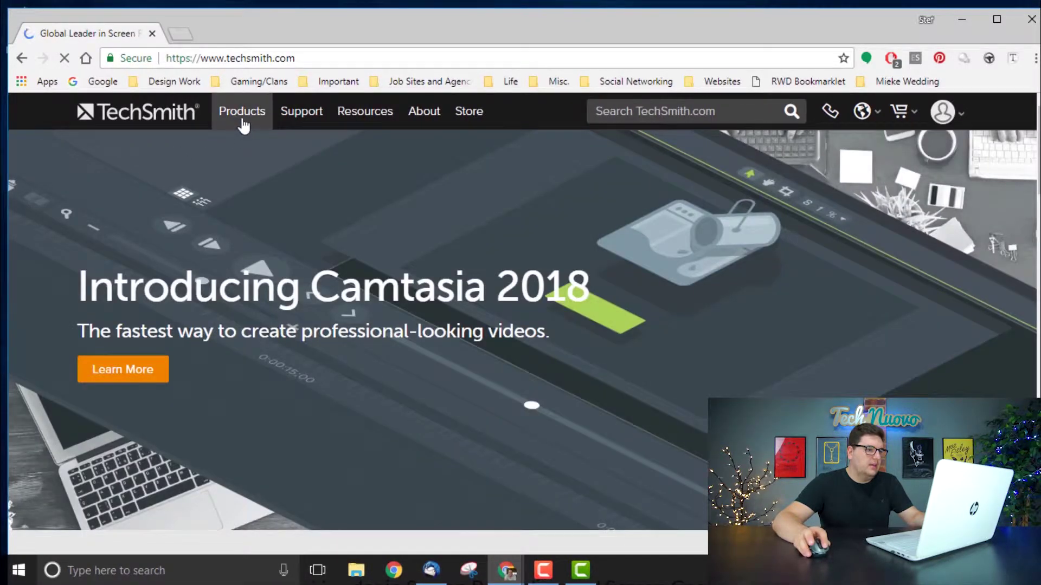
Step: Open the Camtasia purchase page, examine its price, maintenance option and licence details, and close the page
mouse_move(243, 123)
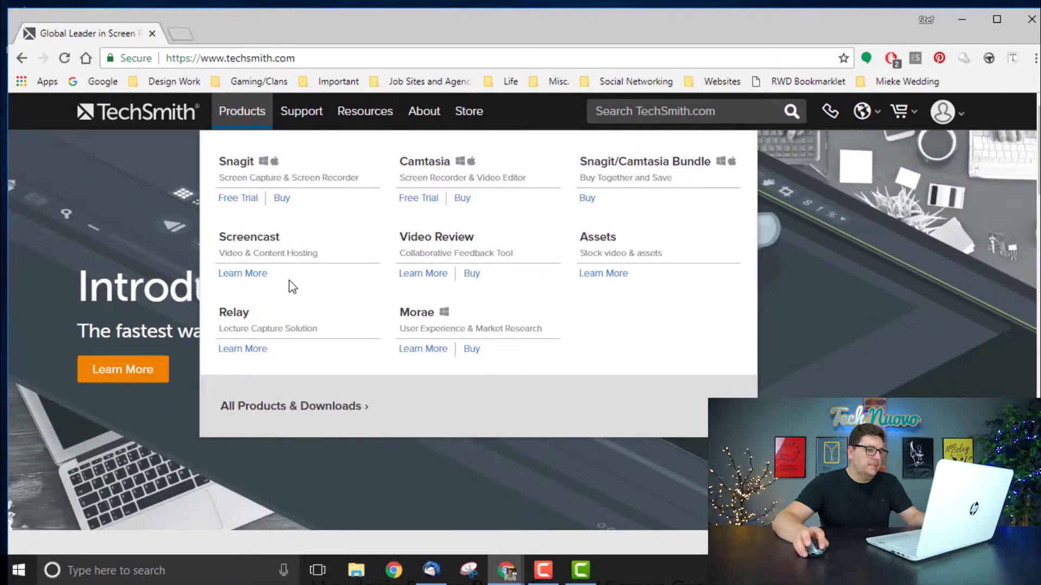
left_click(462, 198)
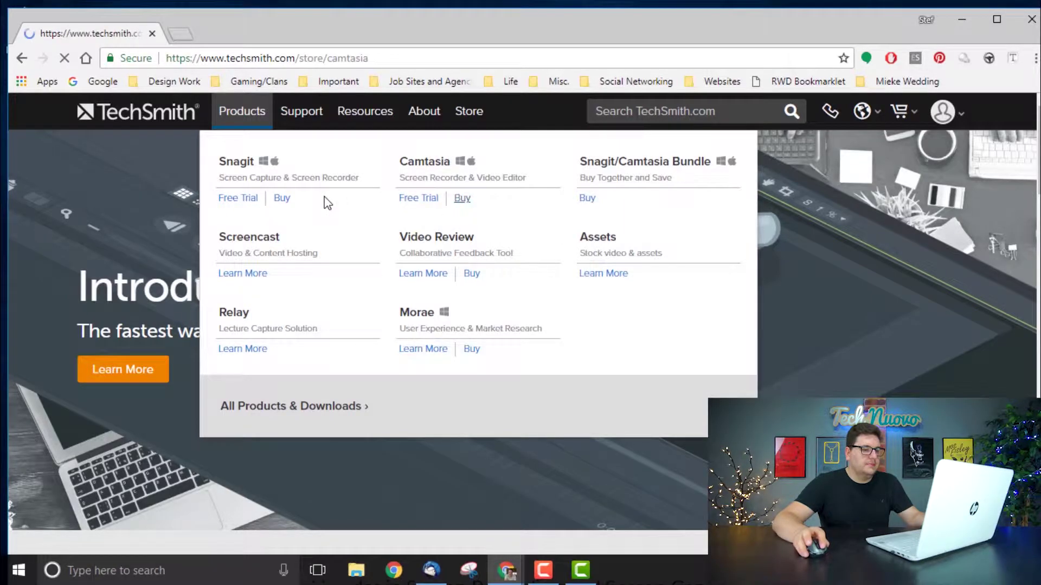
left_click_drag(821, 290, 878, 294)
left_click(859, 286)
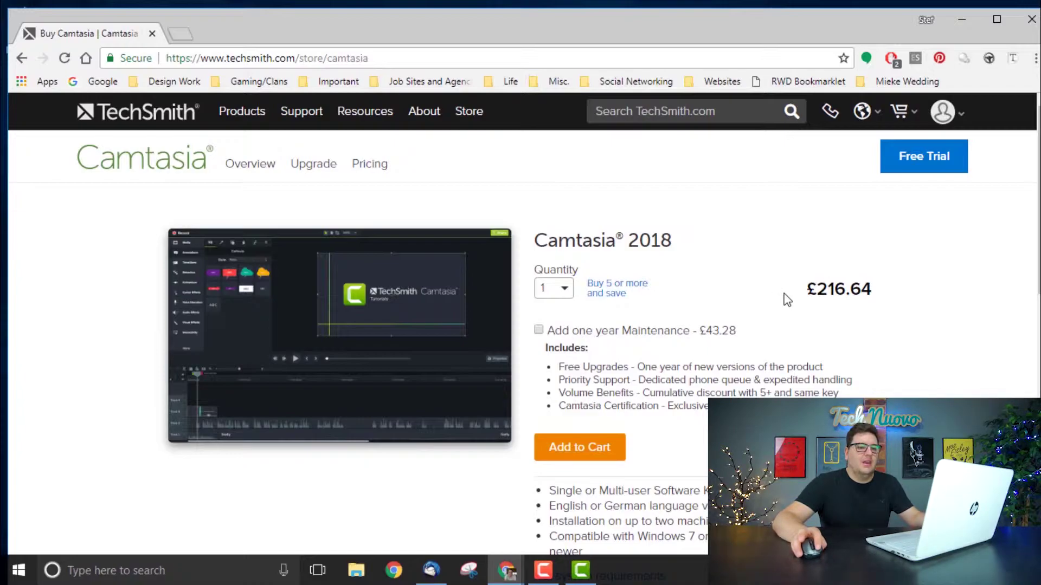
scroll(774, 304, "down", 1)
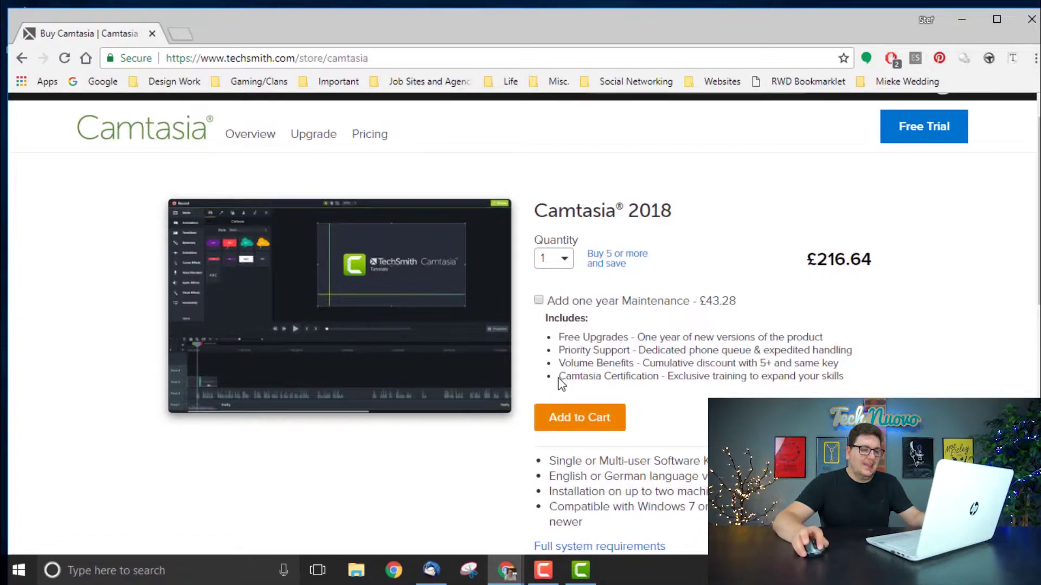
scroll(678, 369, "down", 2)
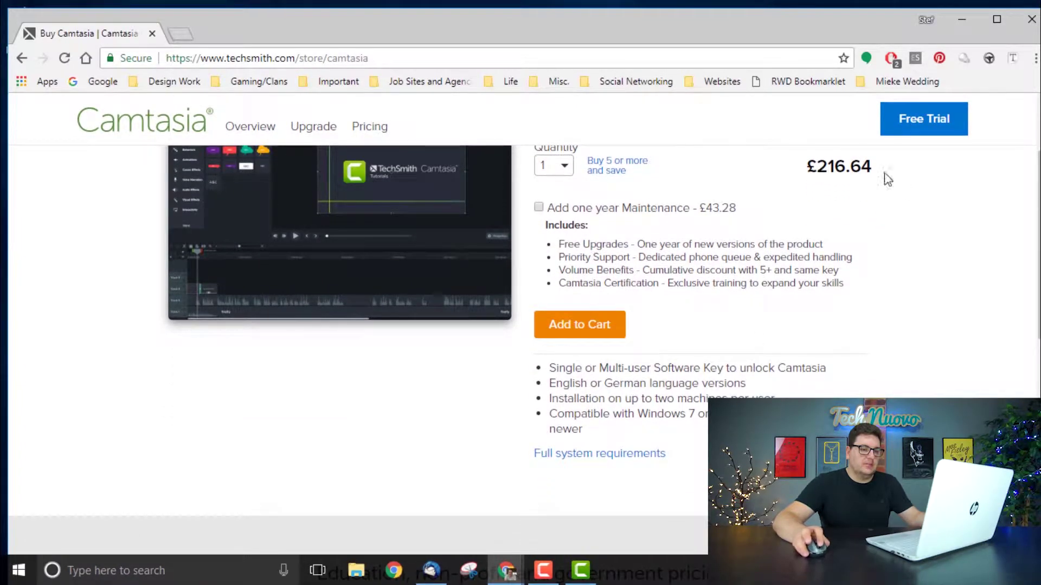
left_click_drag(564, 368, 802, 385)
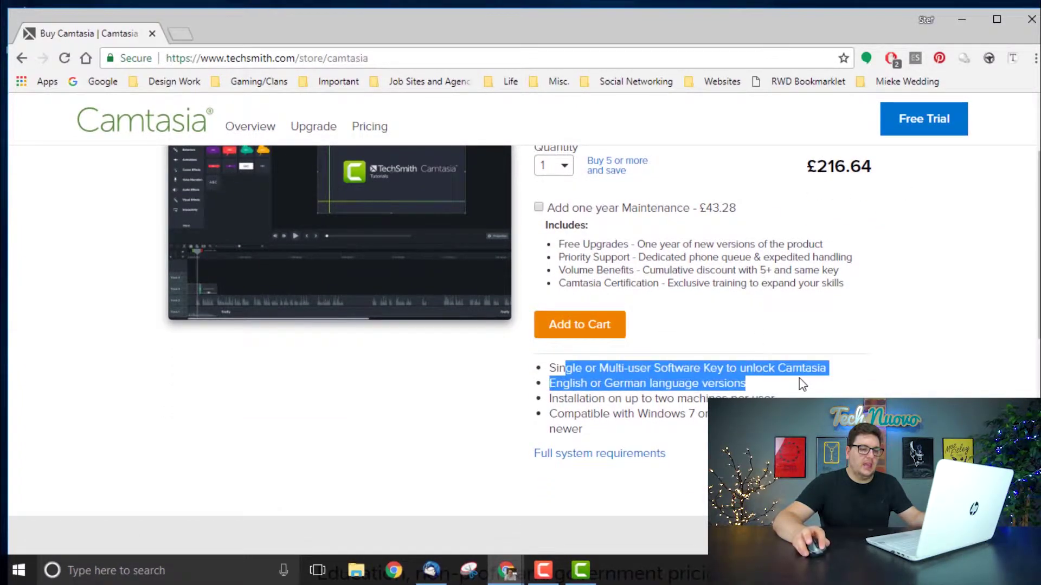
left_click(613, 387)
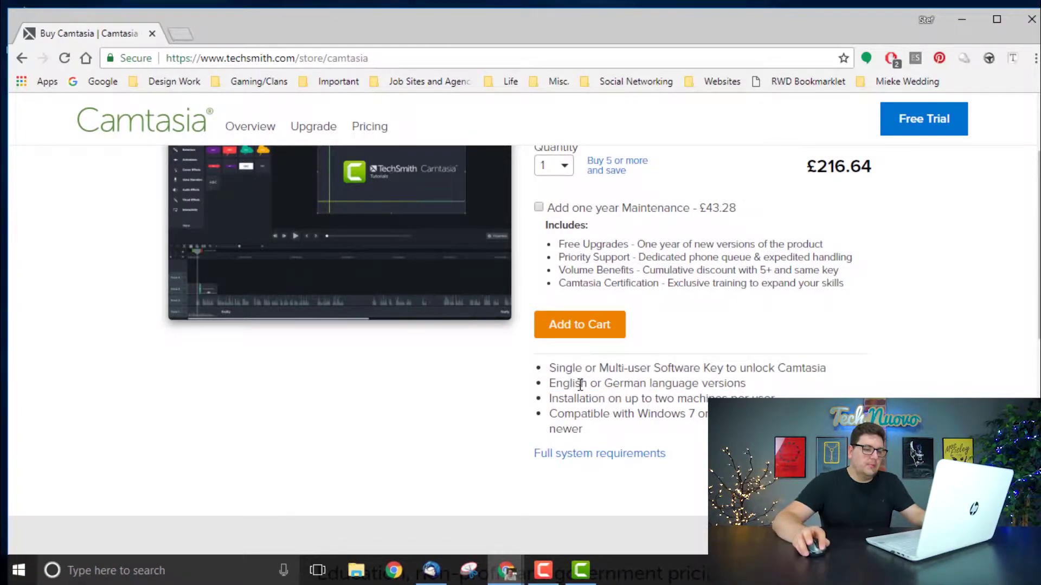
left_click_drag(563, 383, 762, 398)
left_click(613, 392)
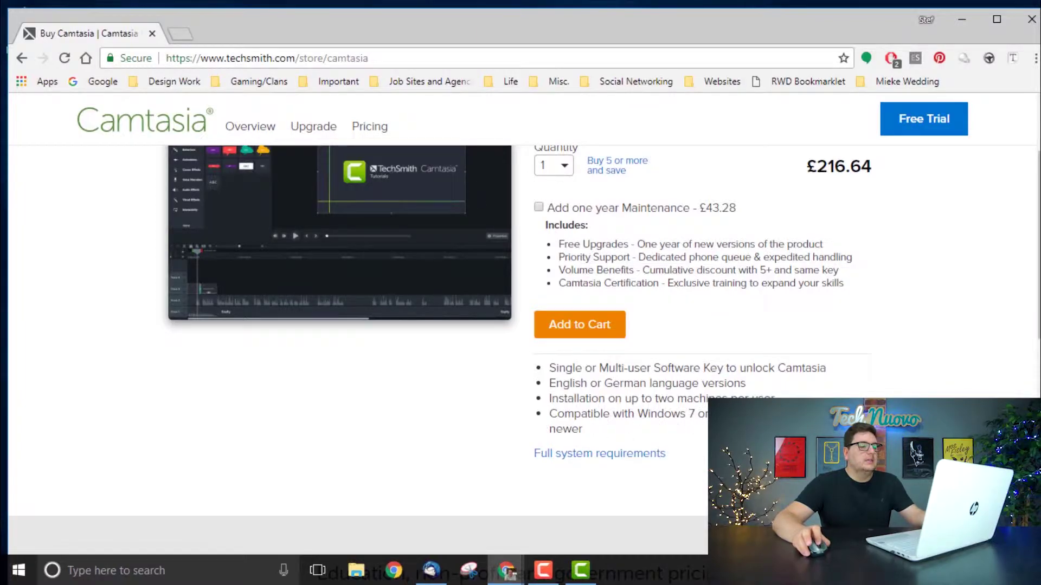
scroll(678, 412, "up", 3)
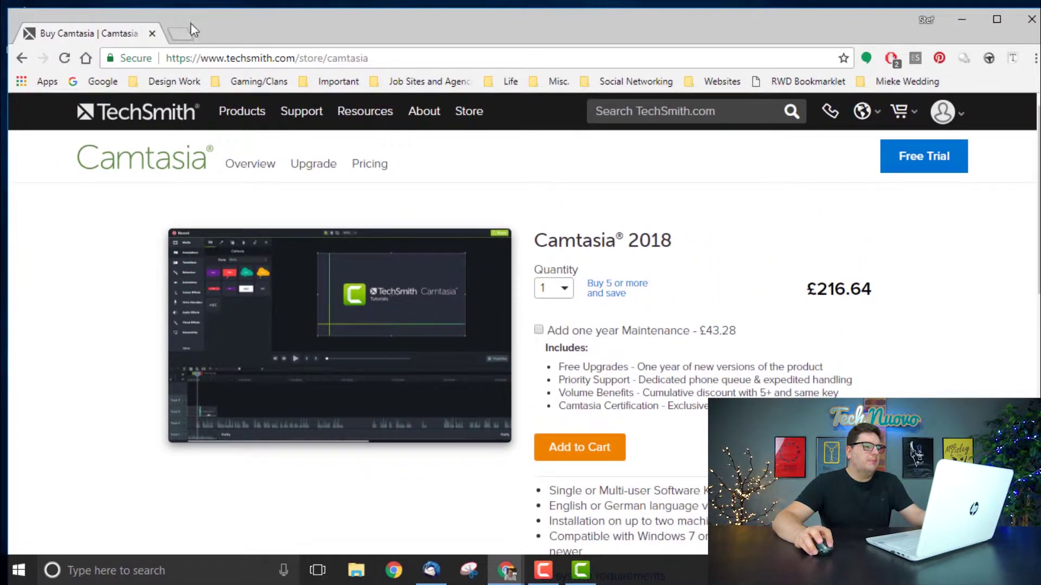
left_click(153, 35)
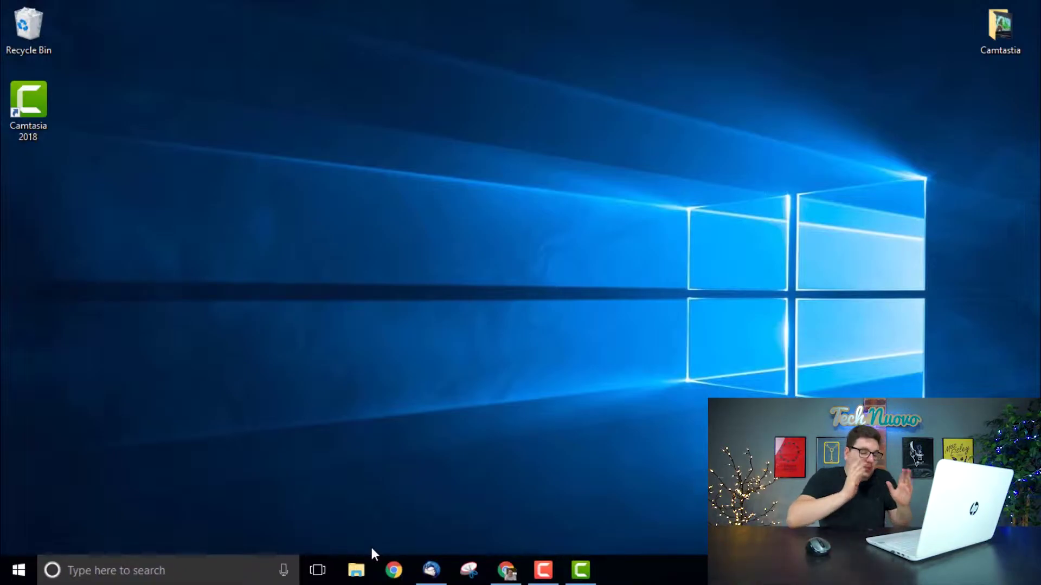
Step: Return to the Camtasia project, look over its timeline tracks and move the playhead to 0:00:03;22
left_click(580, 569)
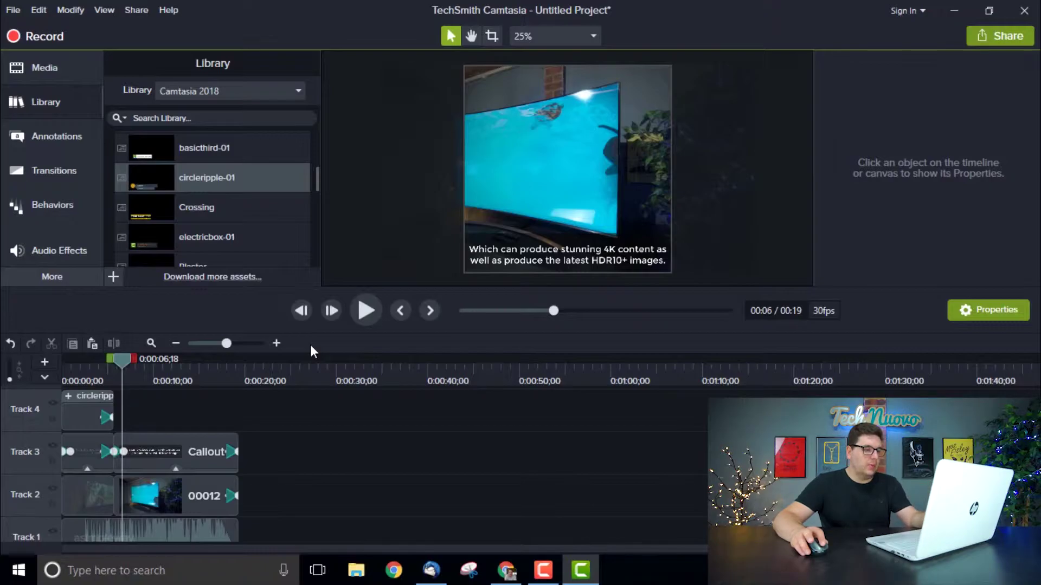
scroll(179, 227, "down", 10)
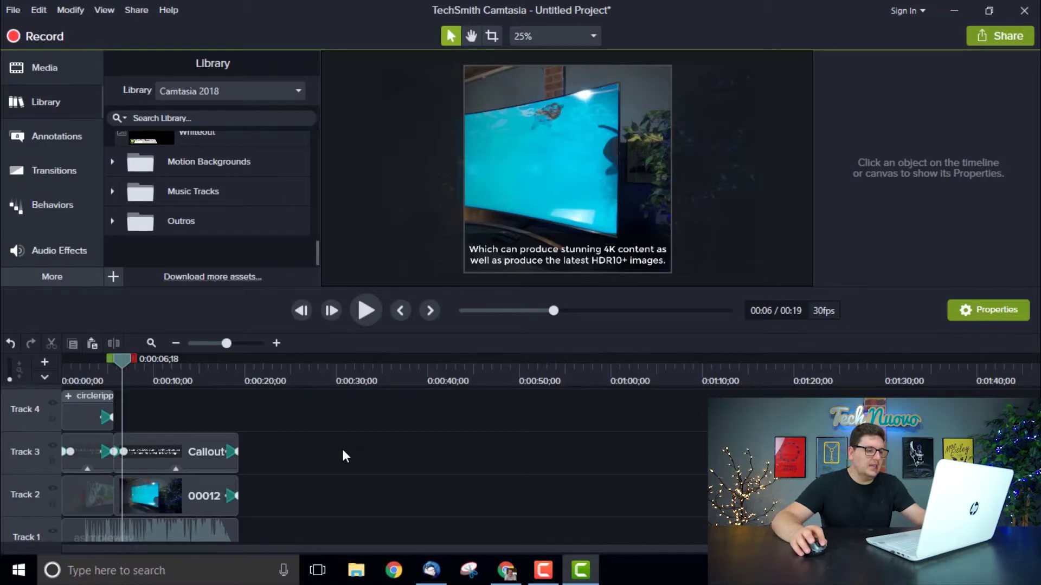
scroll(342, 449, "up", 1)
scroll(343, 449, "down", 2)
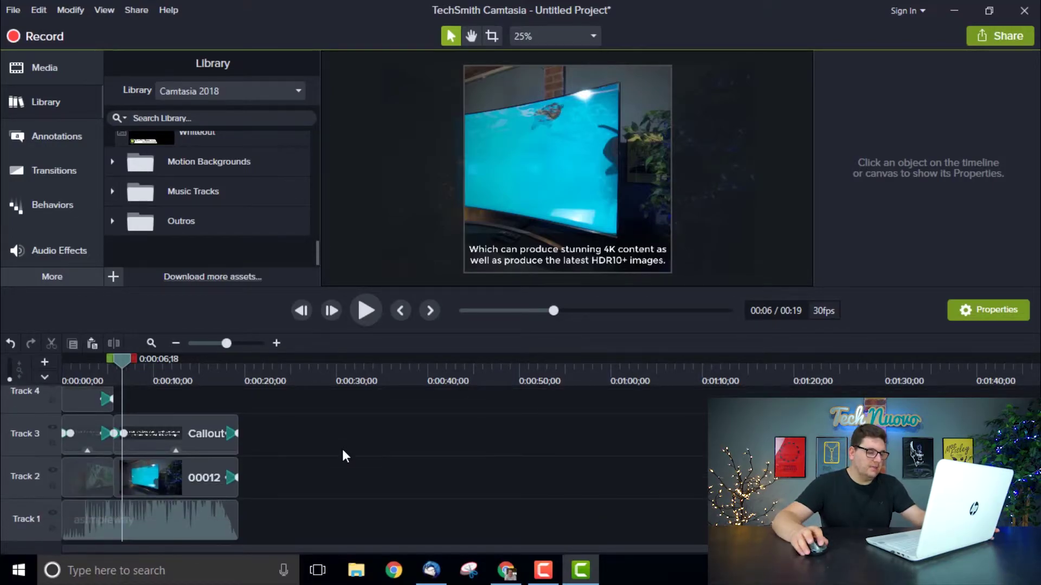
mouse_move(102, 368)
left_mouse_down()
mouse_move(88, 368)
mouse_move(96, 370)
left_mouse_up()
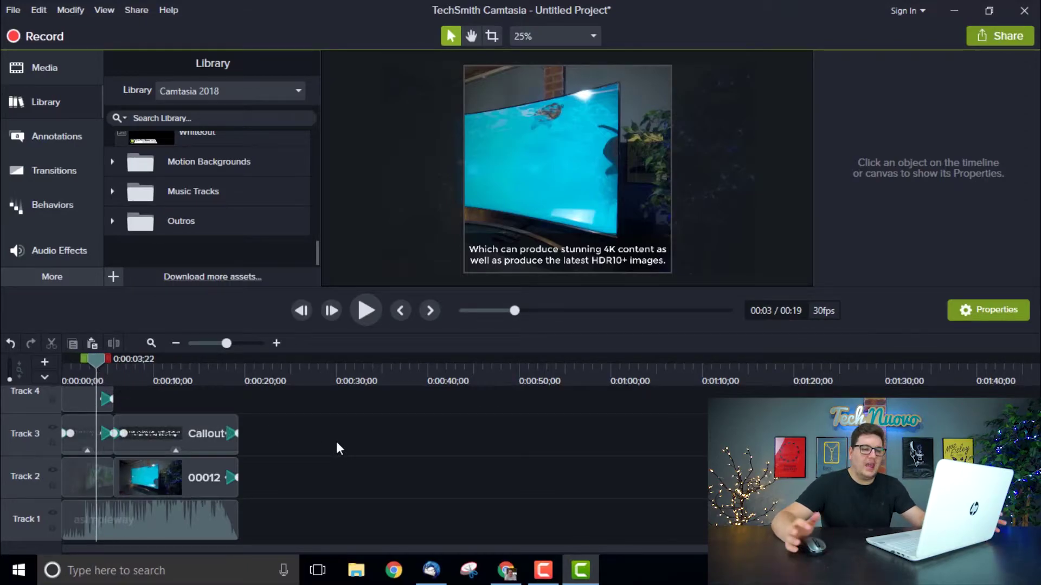